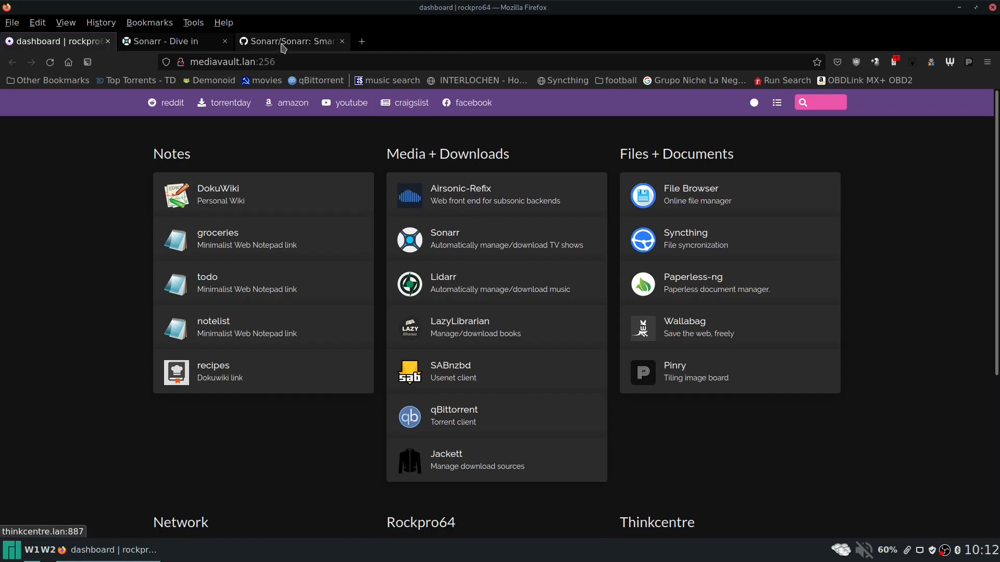
Look through the features and the Download Sonarr v3 section on the Sonarr website.
left_click(193, 45)
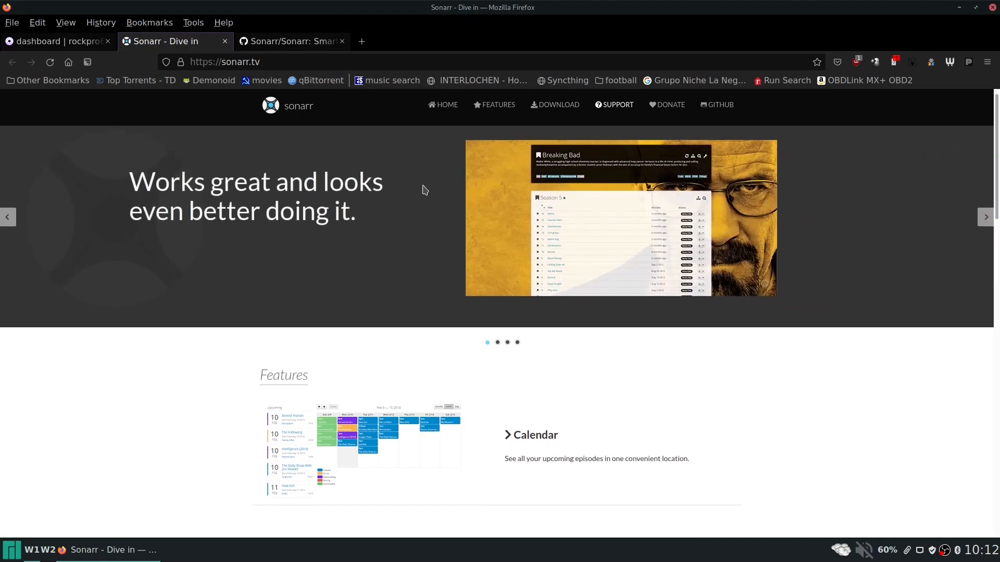
scroll(423, 186, "down", 8)
scroll(423, 188, "down", 6)
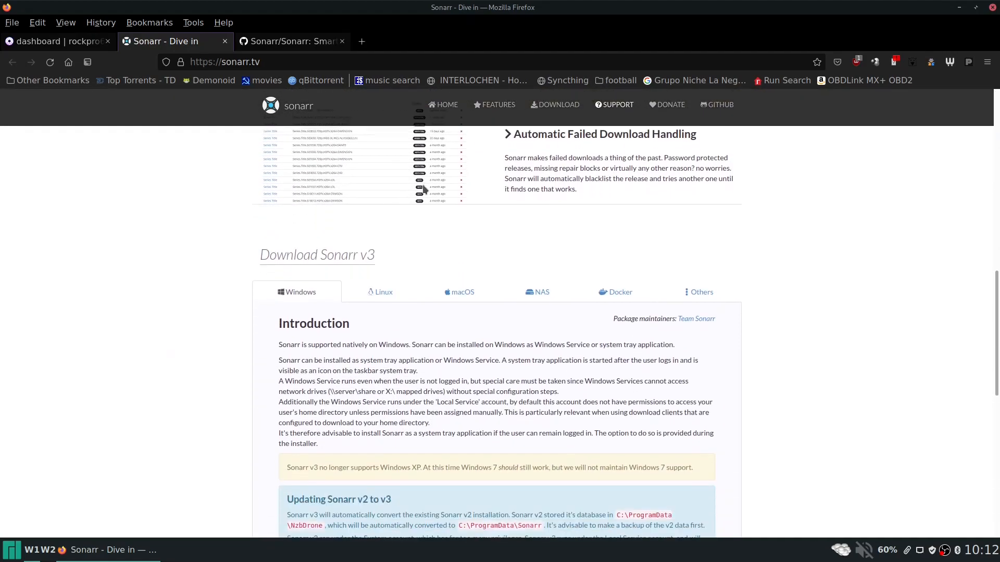
scroll(423, 189, "up", 3)
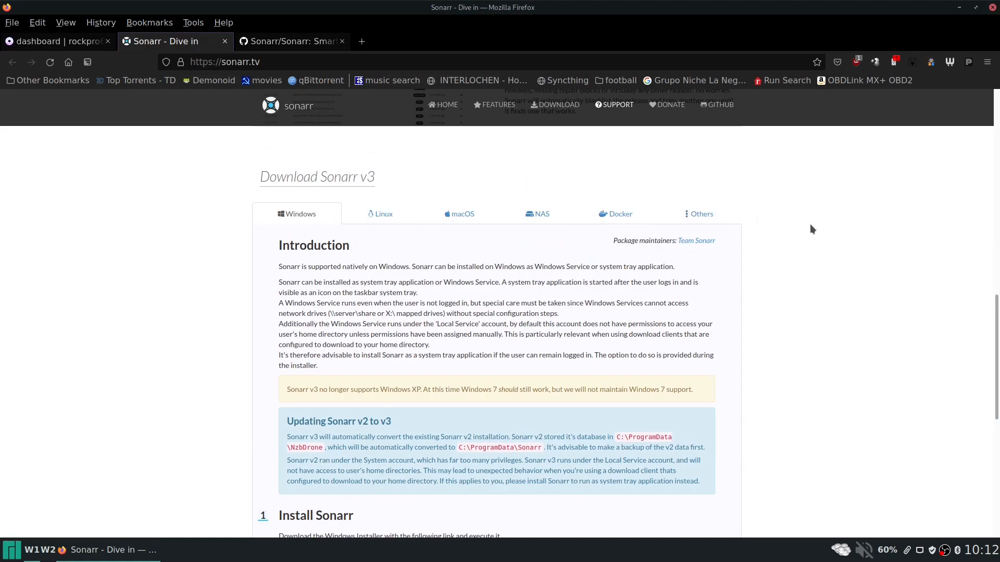
Review the Sonarr GitHub repository, including the README's introduction, support links and current features.
left_click(287, 42)
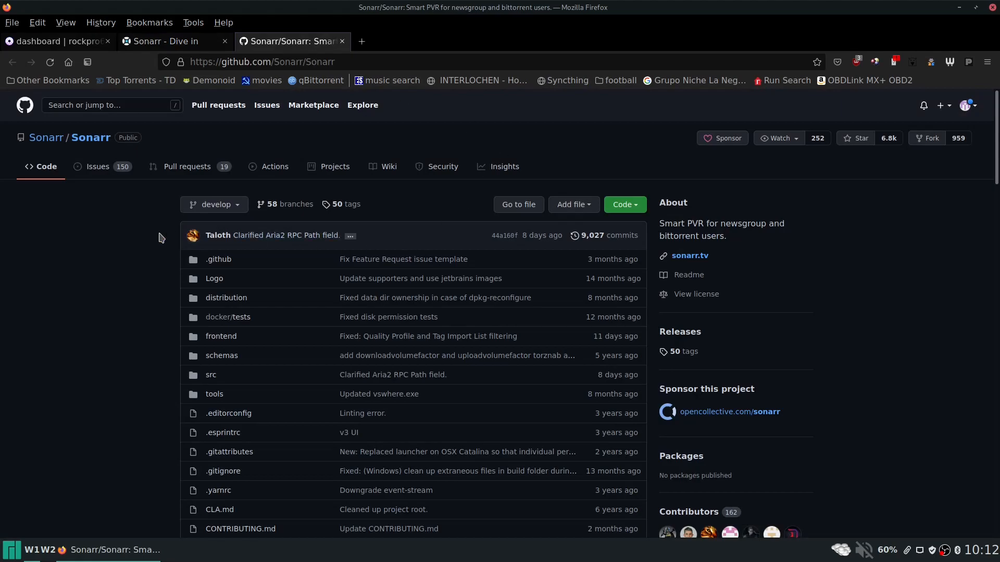
scroll(73, 251, "down", 10)
scroll(73, 251, "down", 3)
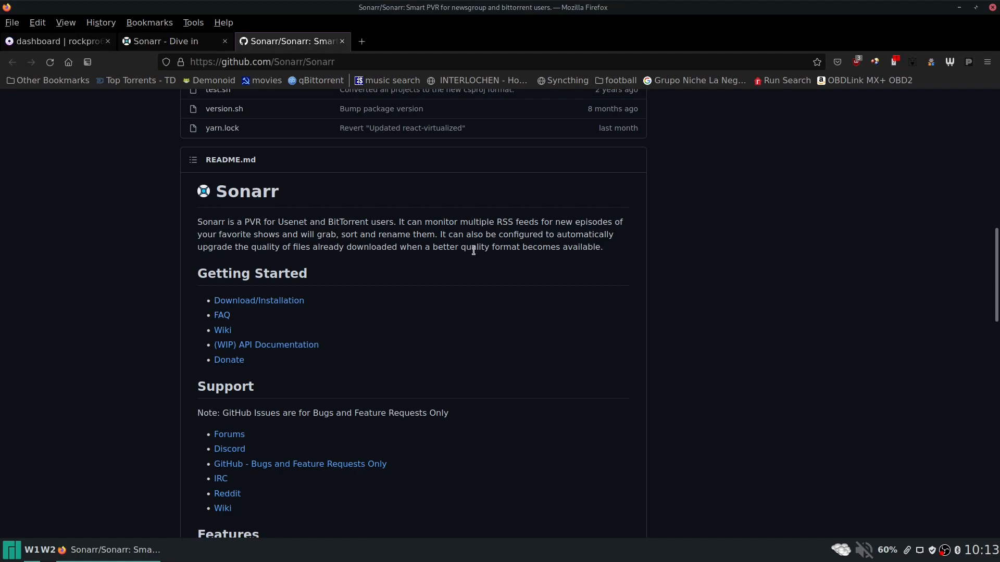
scroll(452, 270, "up", 5)
scroll(451, 271, "up", 2)
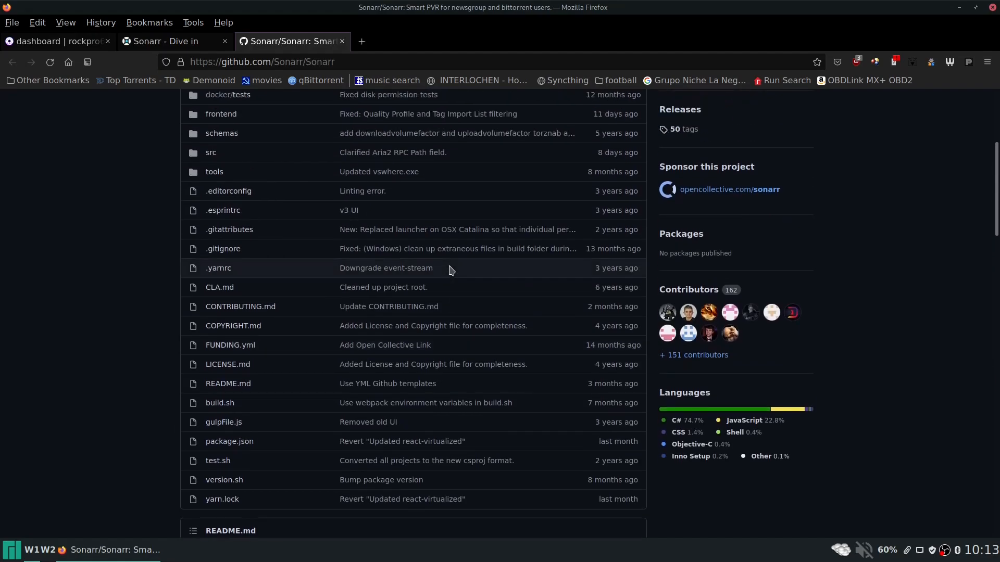
scroll(451, 270, "up", 1)
scroll(451, 271, "down", 10)
scroll(451, 271, "down", 7)
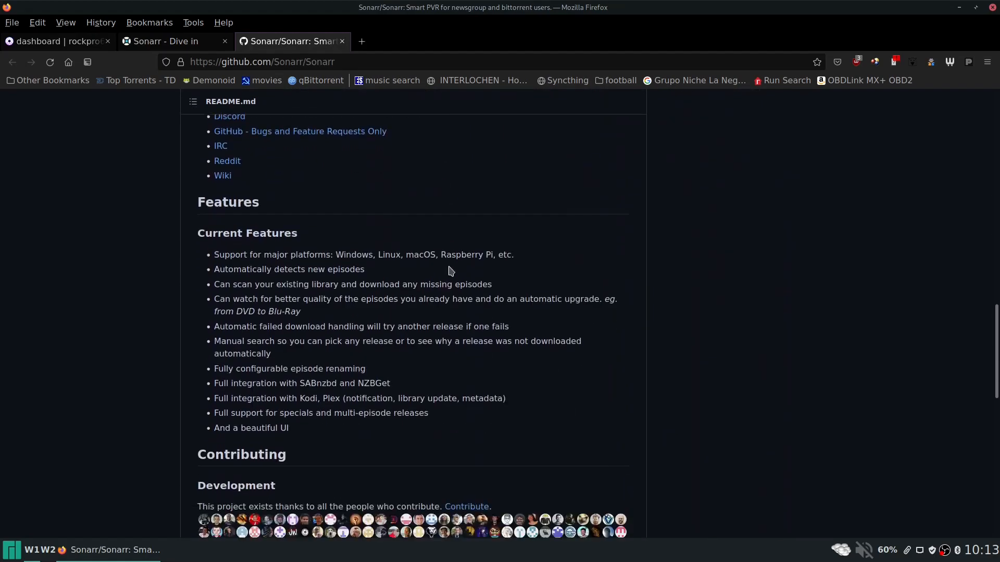
scroll(451, 271, "up", 7)
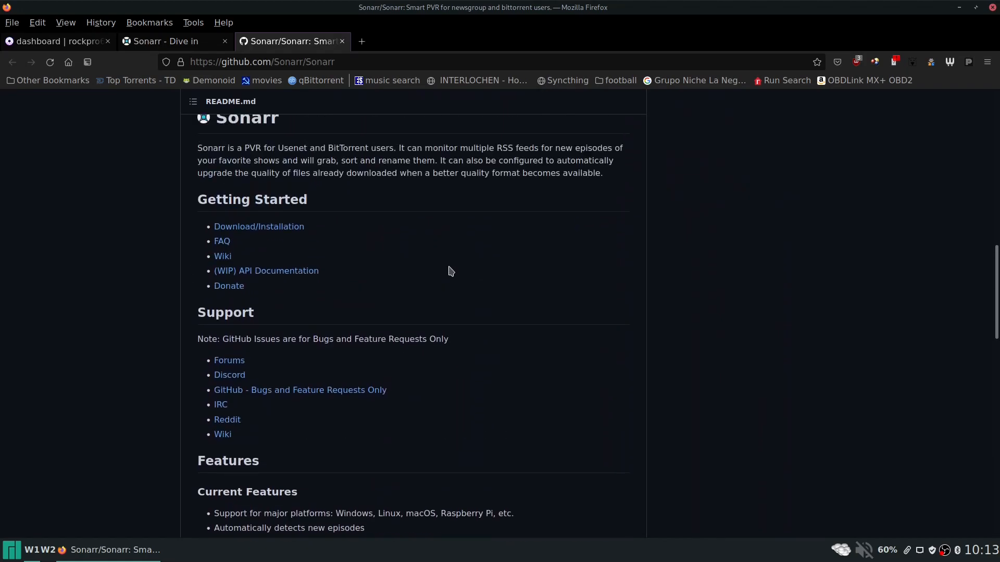
scroll(451, 271, "up", 12)
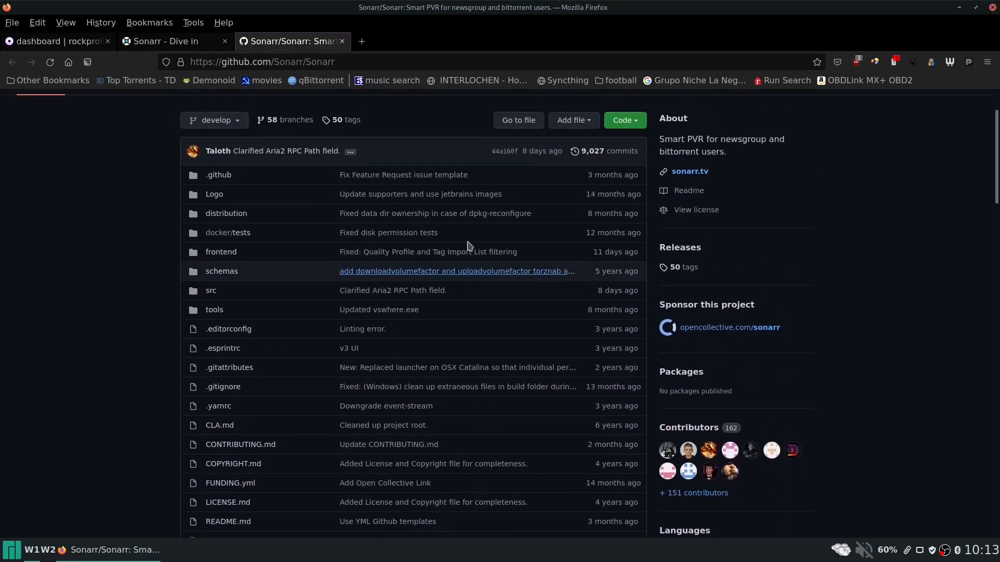
Open the self-hosted Sonarr instance from the dashboard's Media + Downloads section.
left_click(159, 41)
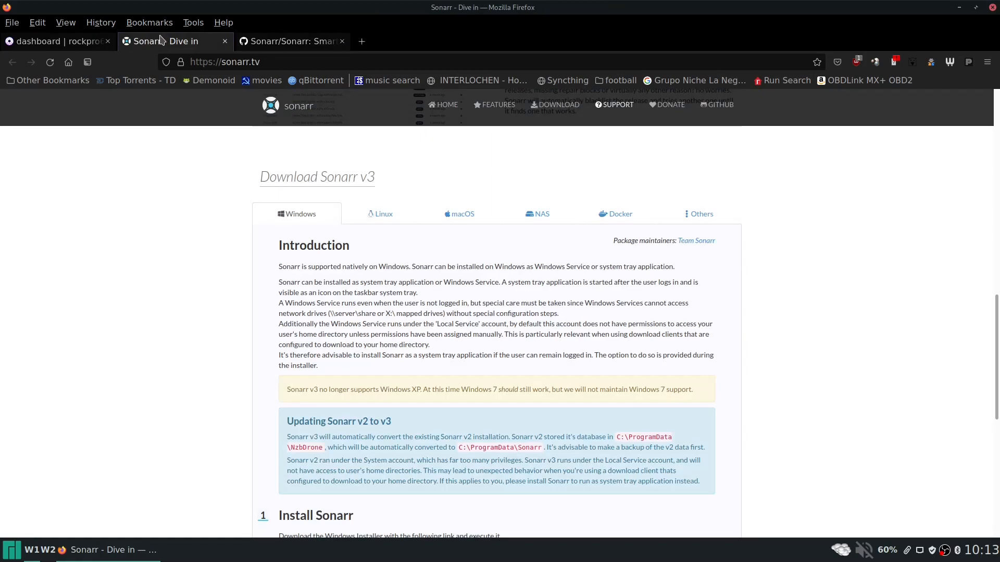
left_click(82, 43)
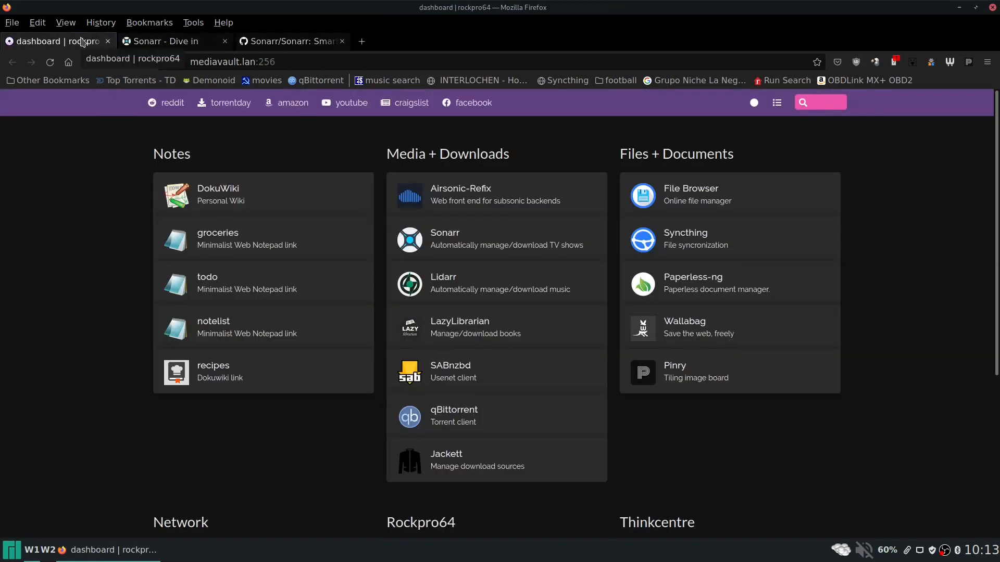
left_click(482, 240)
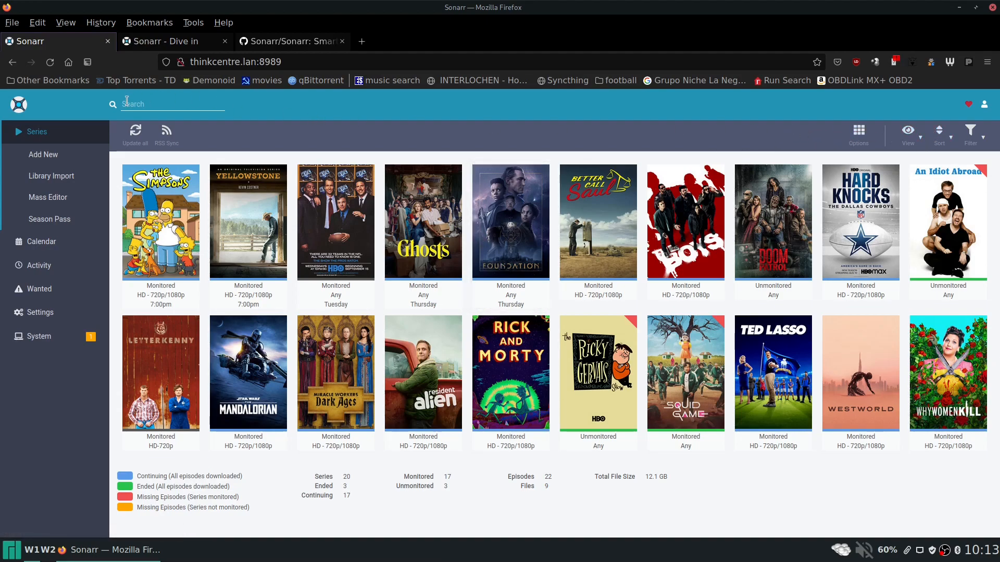
Search the series library for "simpo" and dismiss the suggestions without opening a series.
left_click(160, 106)
type("simpo")
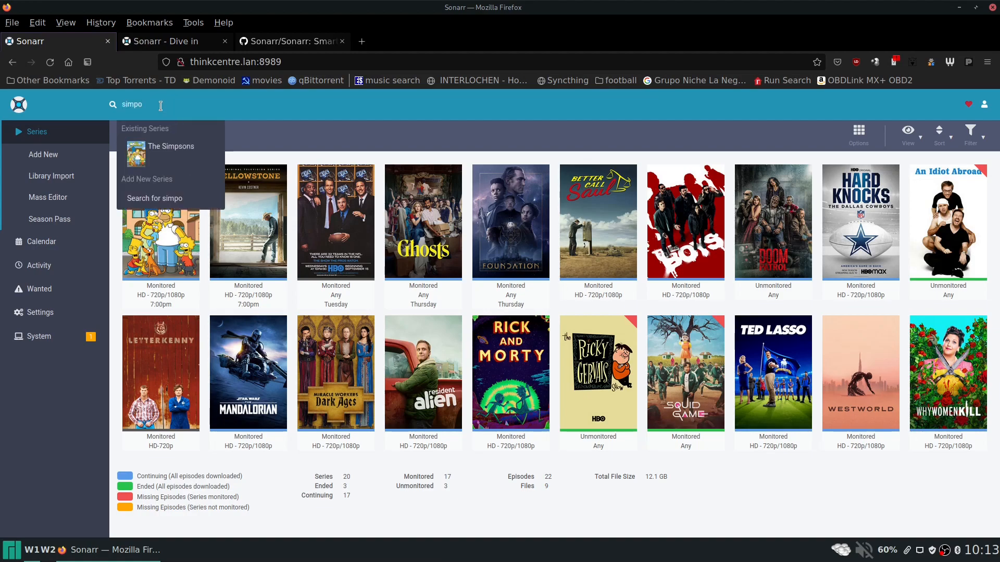
left_click(347, 139)
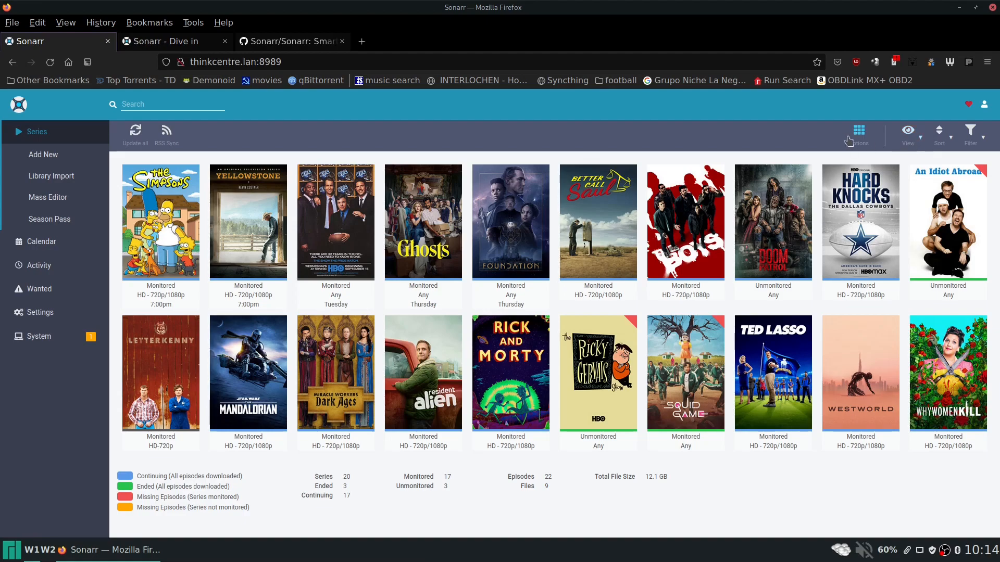
left_click(916, 143)
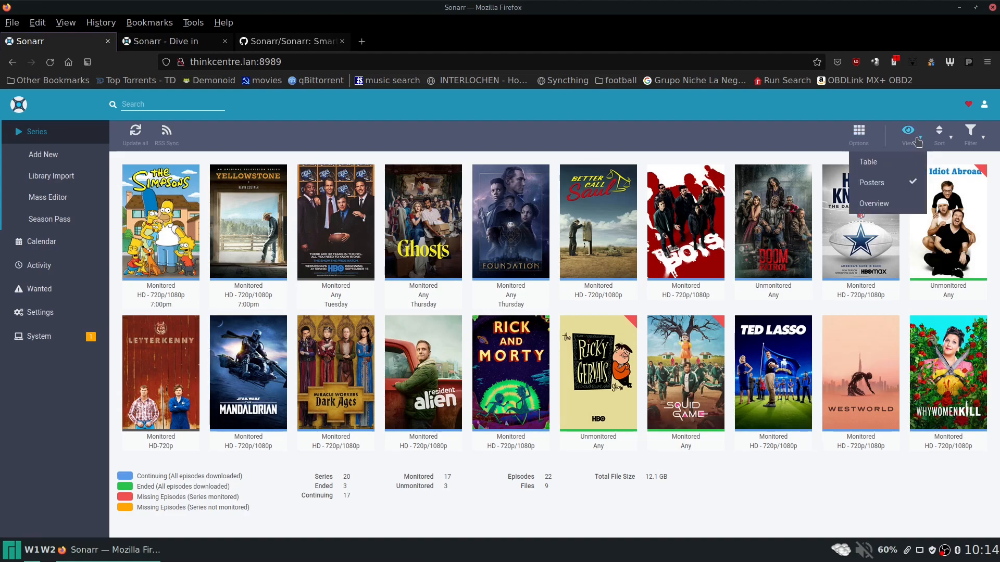
left_click(920, 143)
left_click(950, 143)
left_click(950, 142)
left_click(980, 142)
left_click(982, 141)
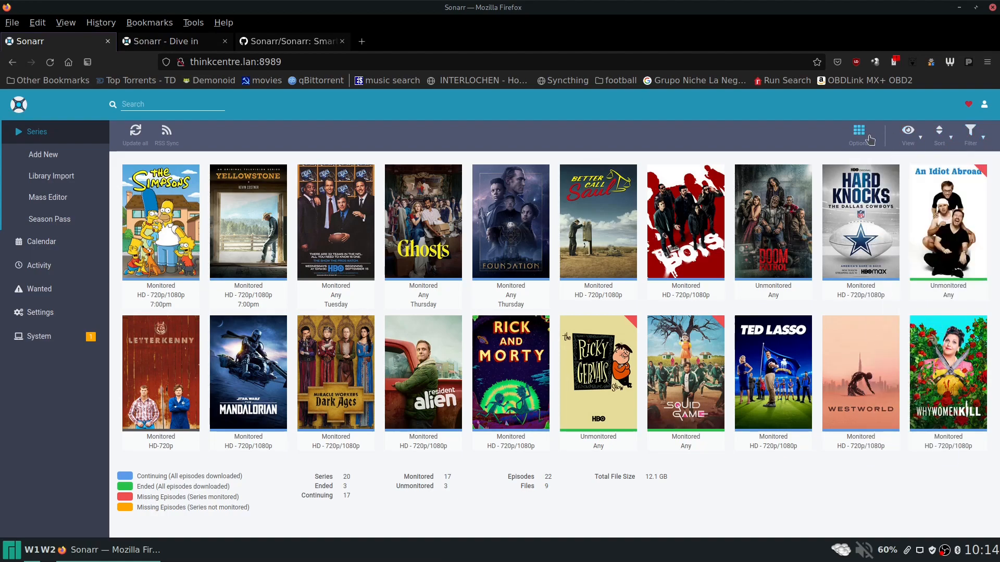
Examine the Poster Options, including the available poster sizes, and close them without changing anything.
left_click(859, 134)
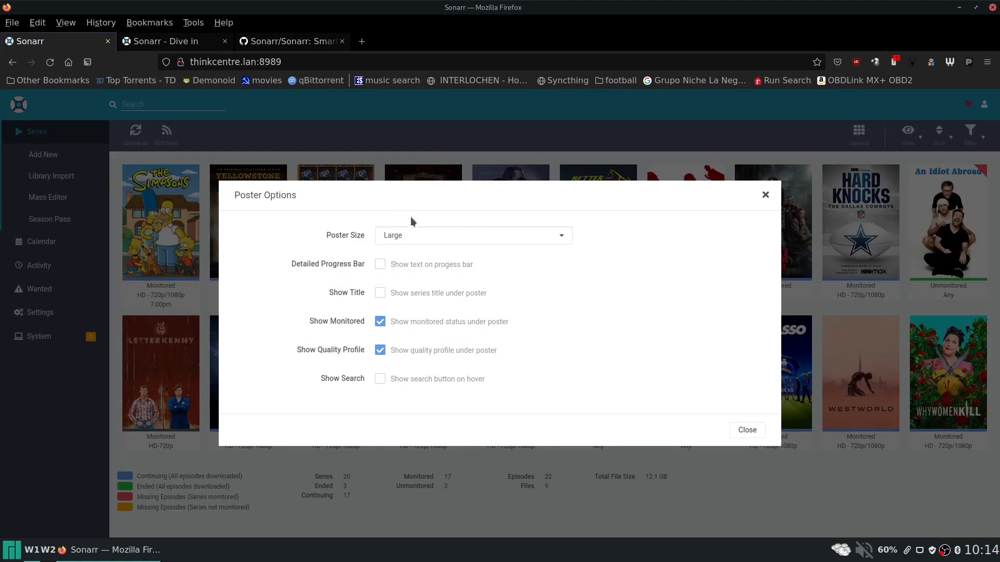
left_click(532, 238)
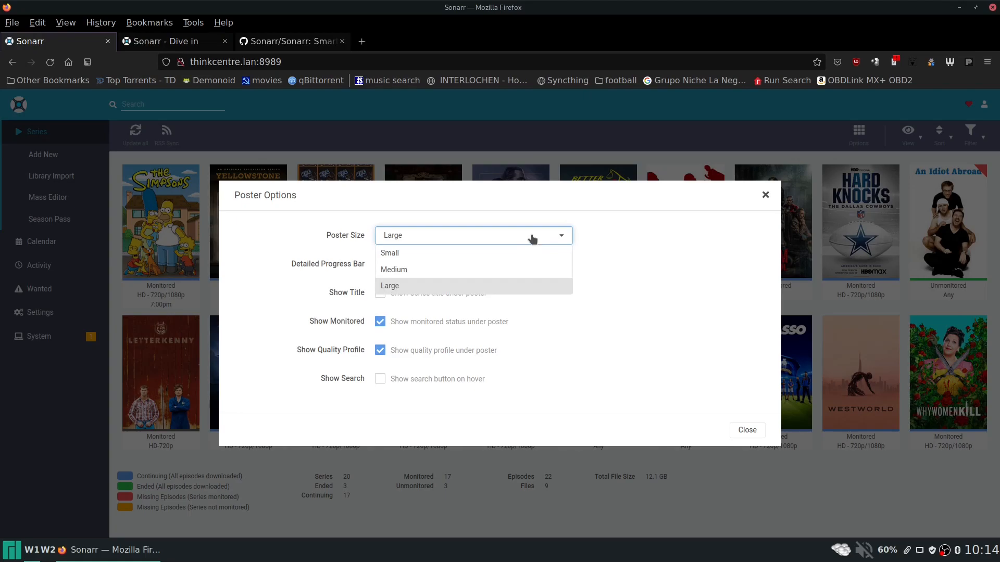
left_click(532, 238)
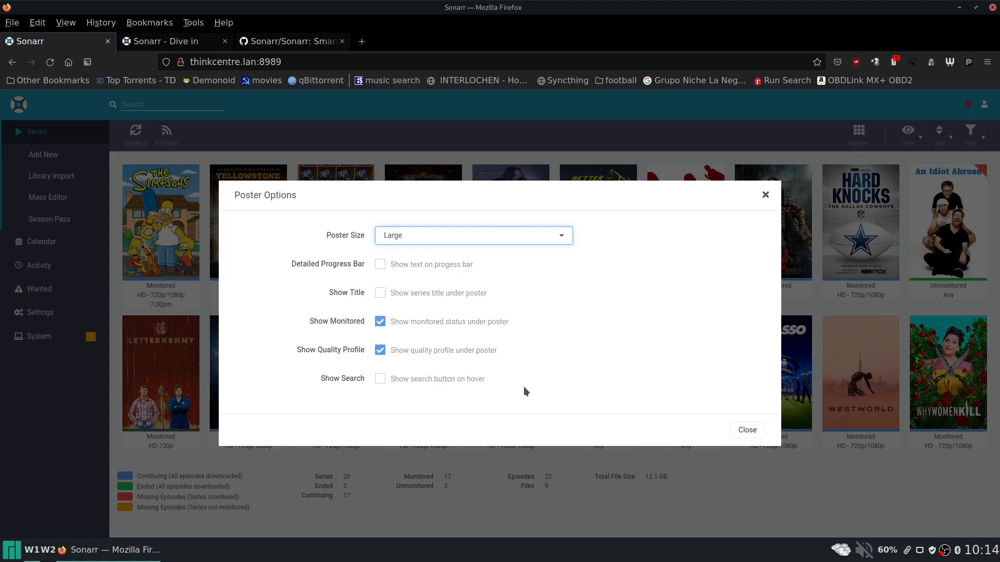
left_click(740, 430)
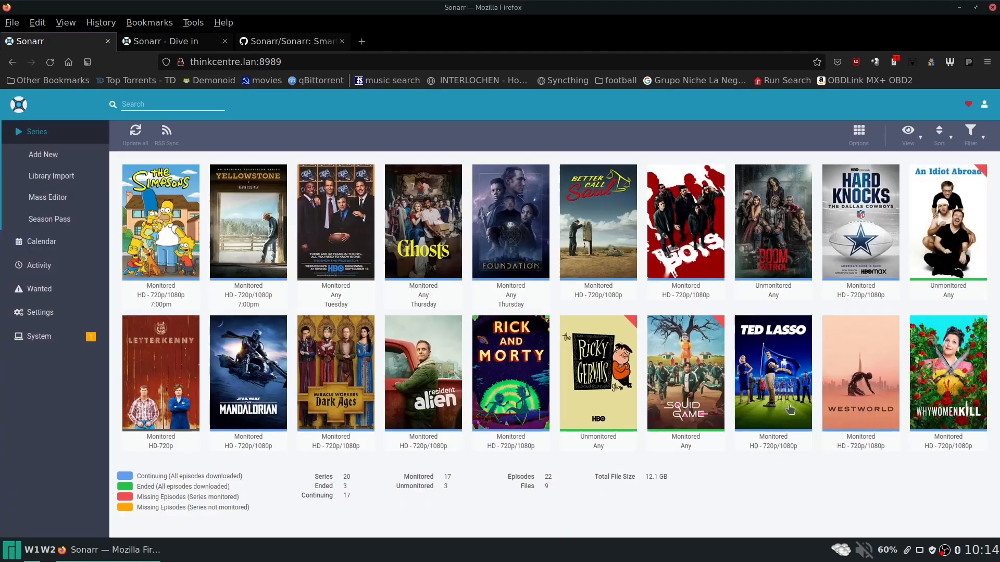
Display the series library in the Table view and in the Overview view, browsing the series descriptions.
left_click(908, 133)
left_click(885, 174)
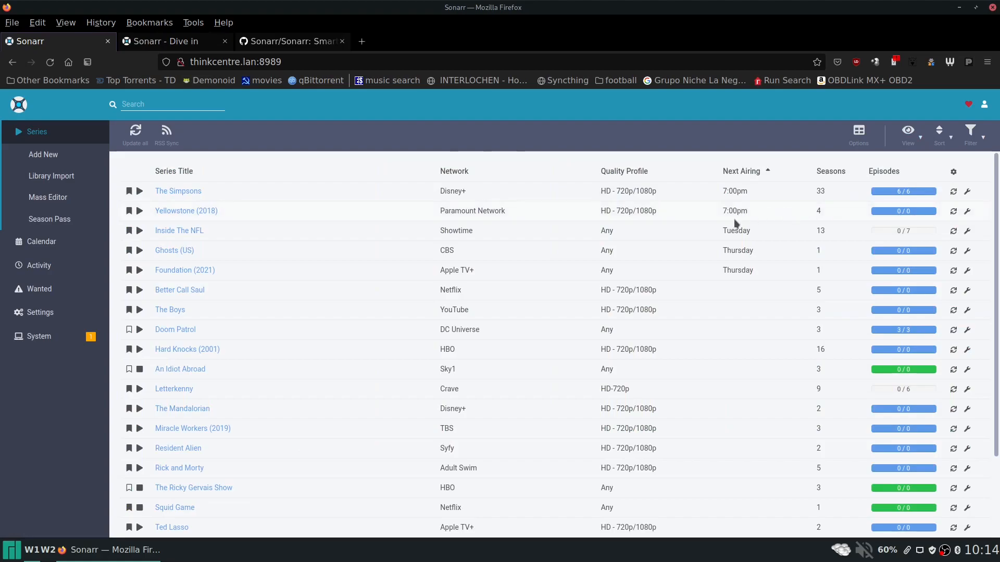
left_click(908, 133)
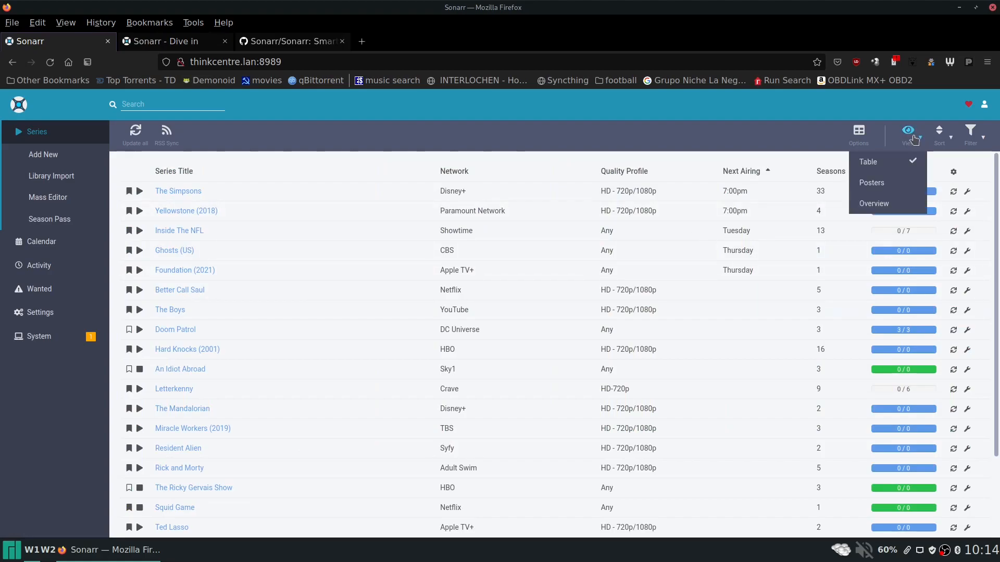
left_click(884, 202)
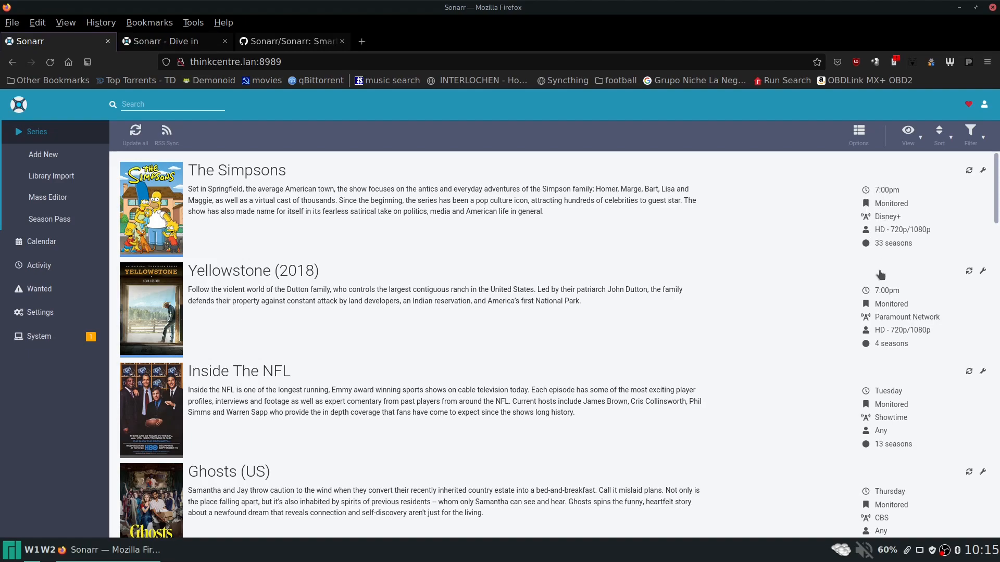
scroll(892, 292, "down", 3)
scroll(893, 288, "down", 9)
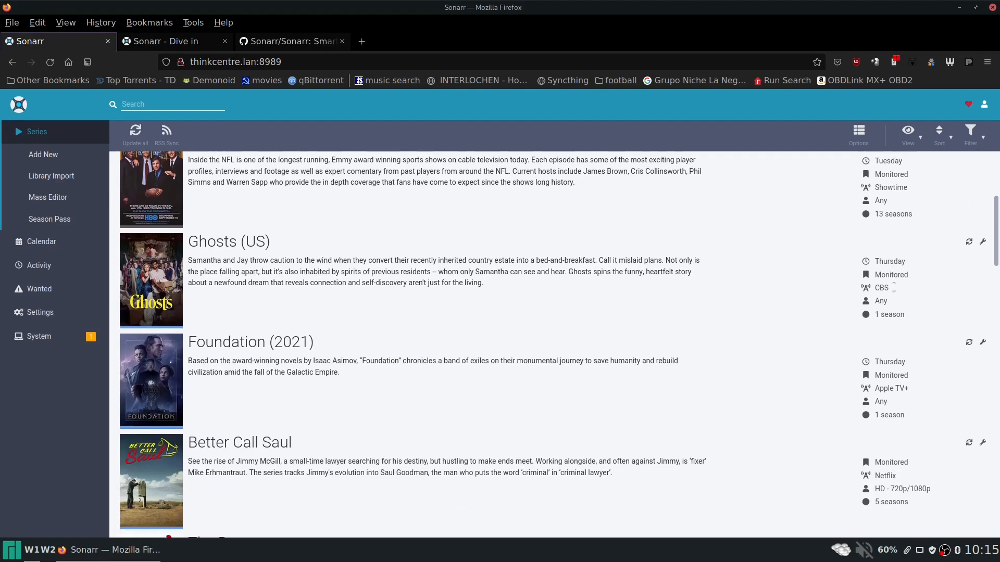
scroll(901, 289, "up", 12)
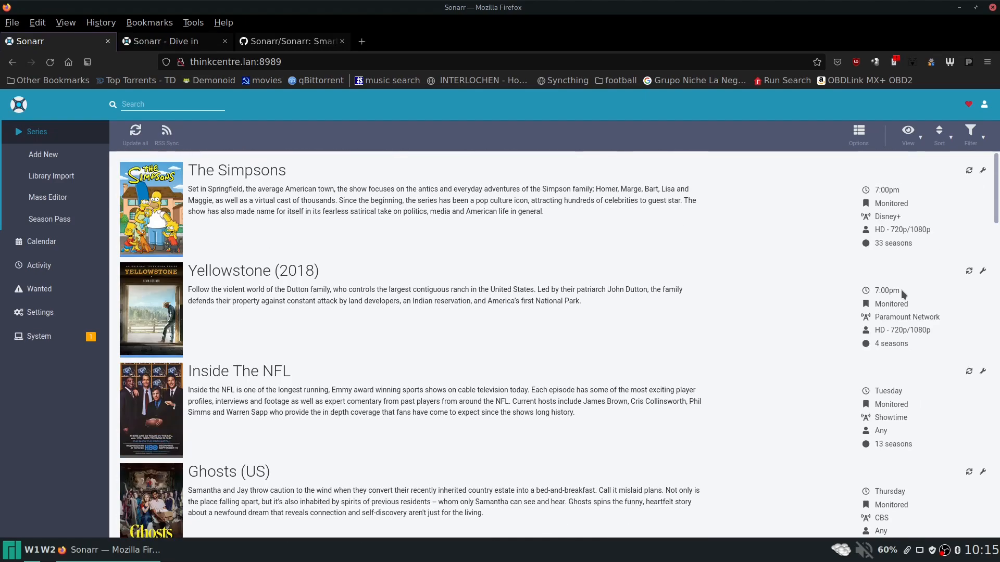
Switch the series library back to the Posters view and look over the available sort criteria.
left_click(939, 131)
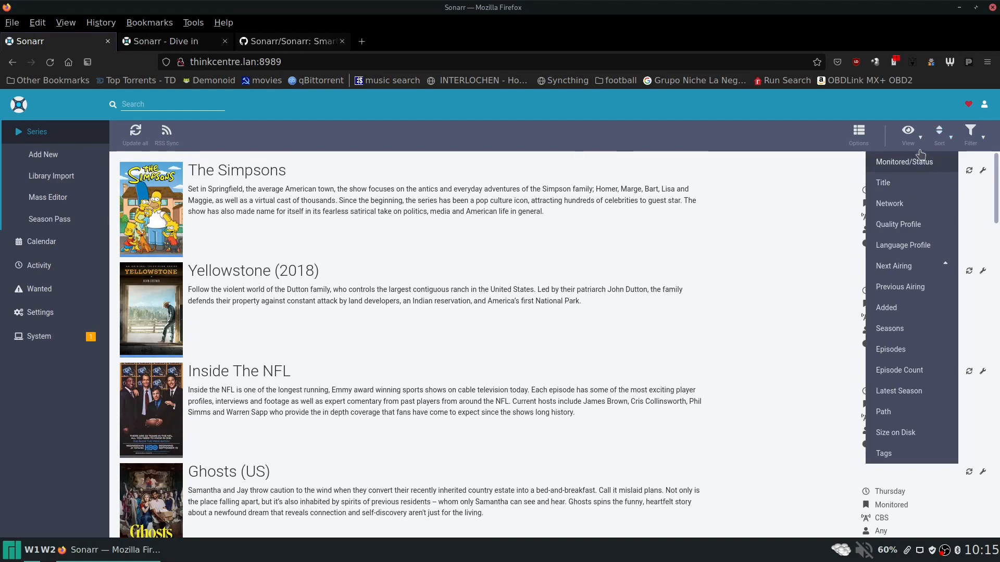
left_click(909, 133)
left_click(907, 135)
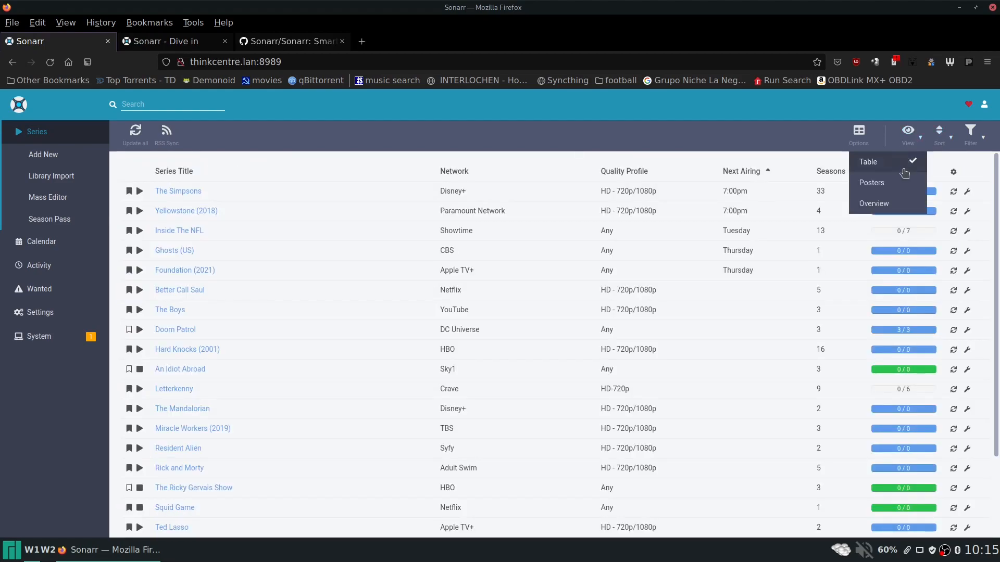
left_click(886, 174)
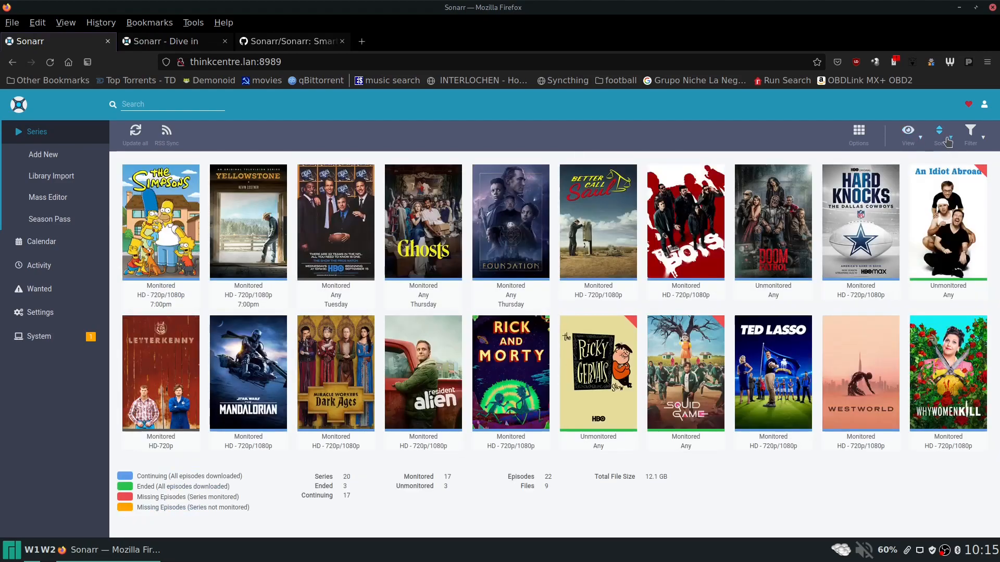
left_click(948, 138)
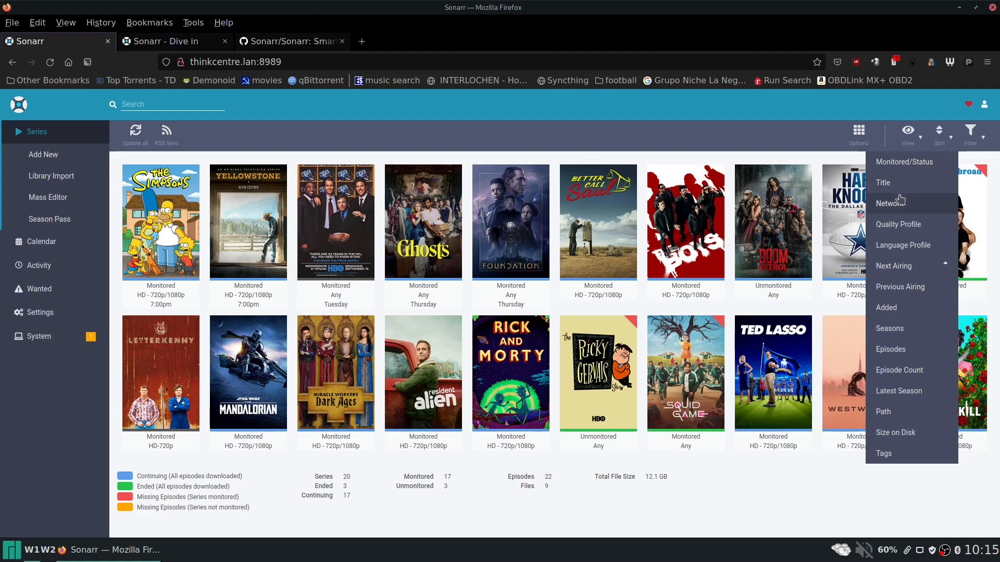
Show the series library in the Table view and sort it by Title.
left_click(908, 133)
left_click(867, 164)
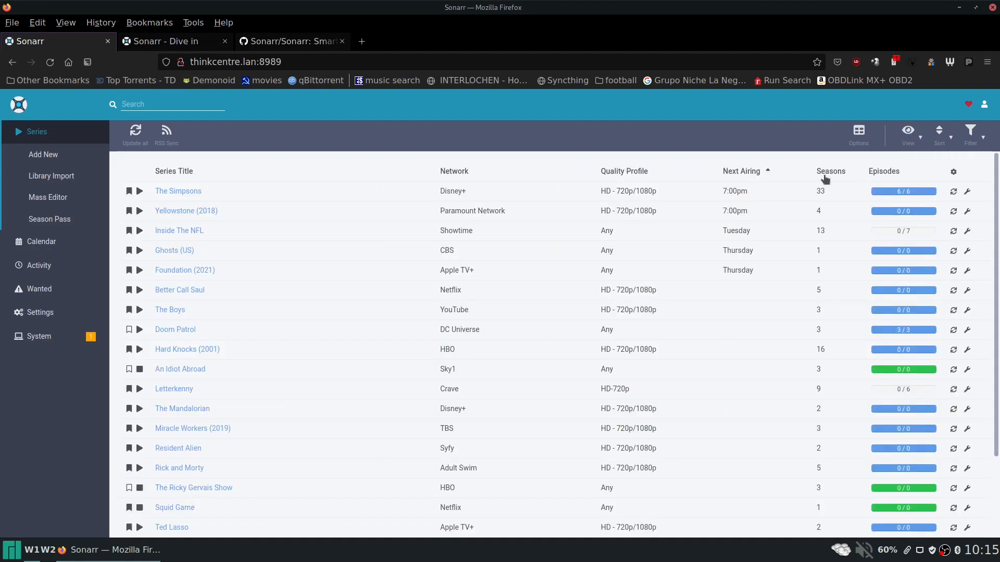
left_click(938, 136)
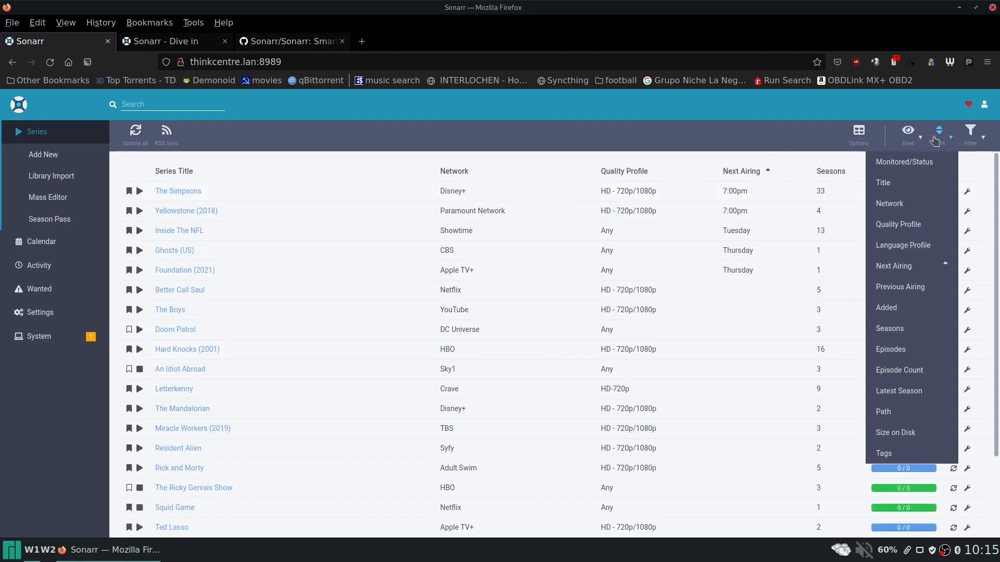
left_click(911, 189)
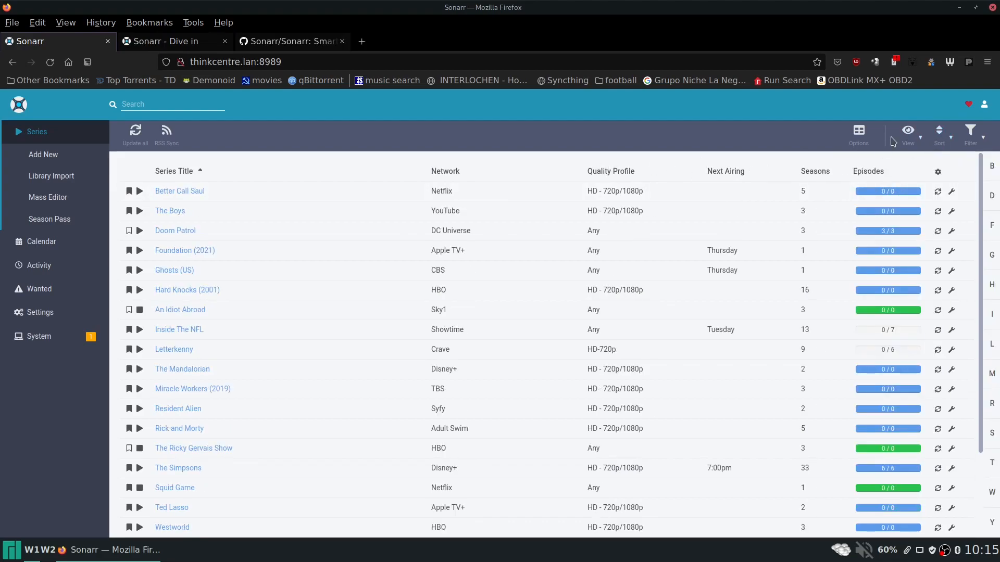
Sort the series table by Network, and after that by Added.
left_click(940, 135)
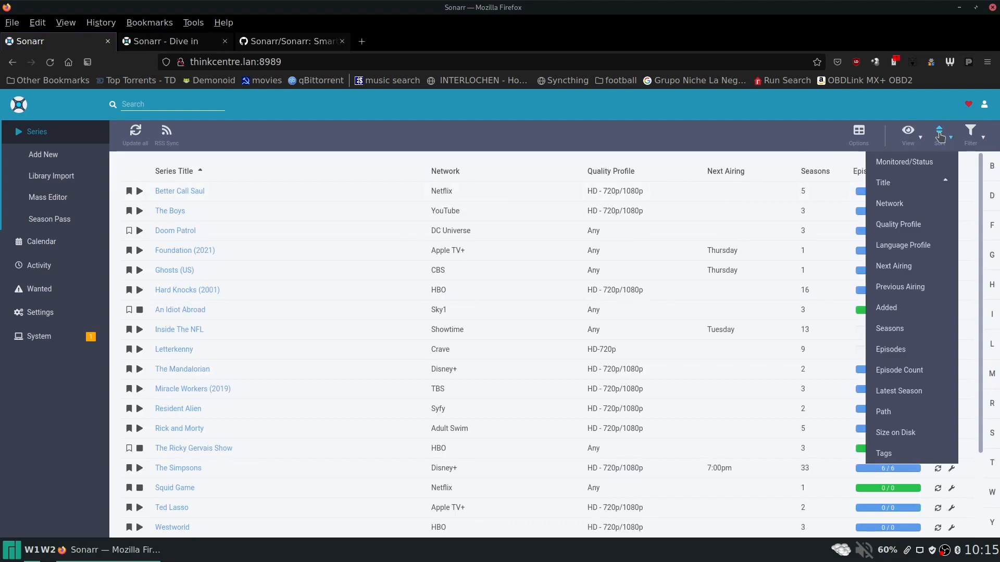
left_click(912, 205)
left_click(940, 138)
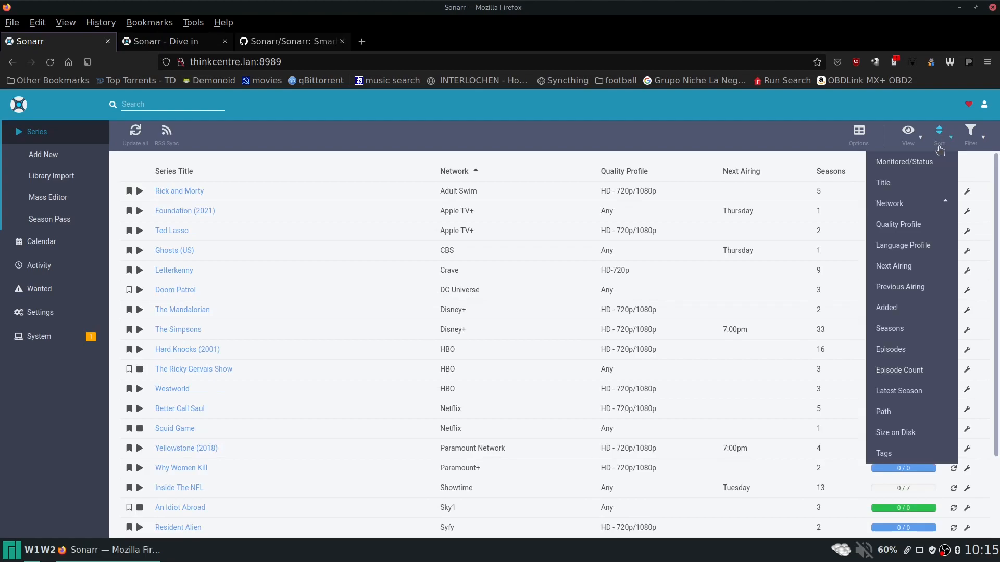
left_click(909, 310)
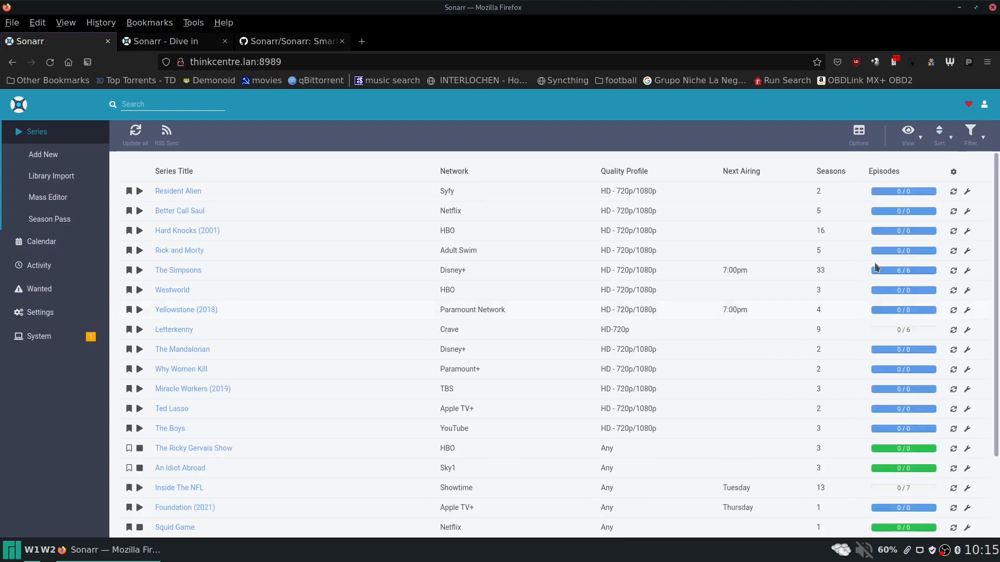
Look over the sort criteria and switch the series library back to the Posters view.
left_click(940, 137)
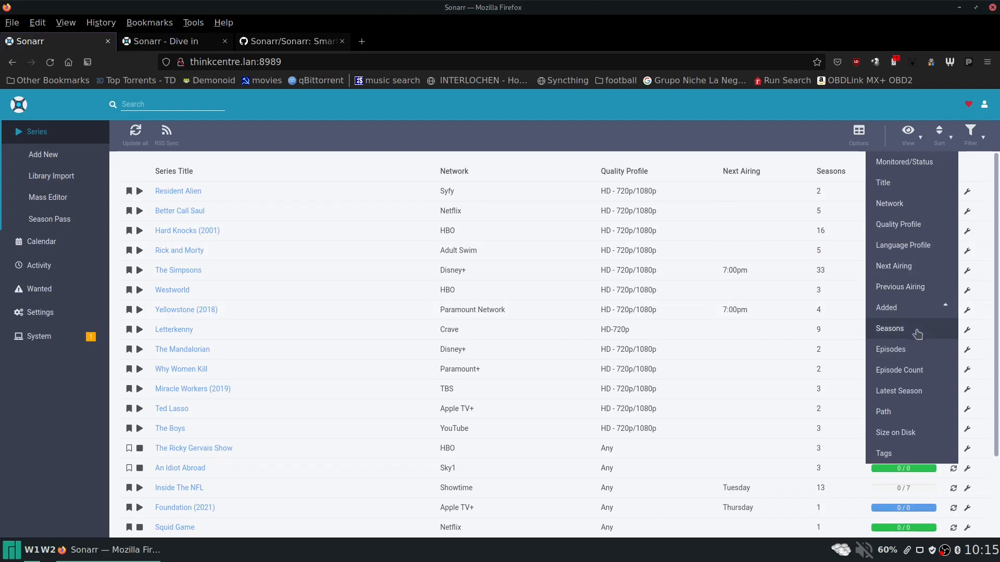
left_click(908, 147)
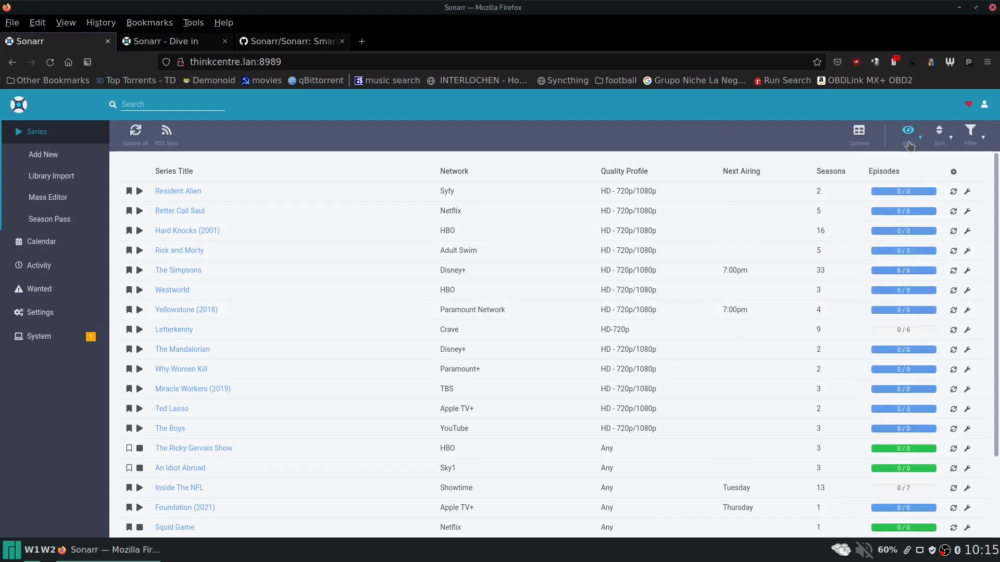
left_click(907, 136)
left_click(871, 182)
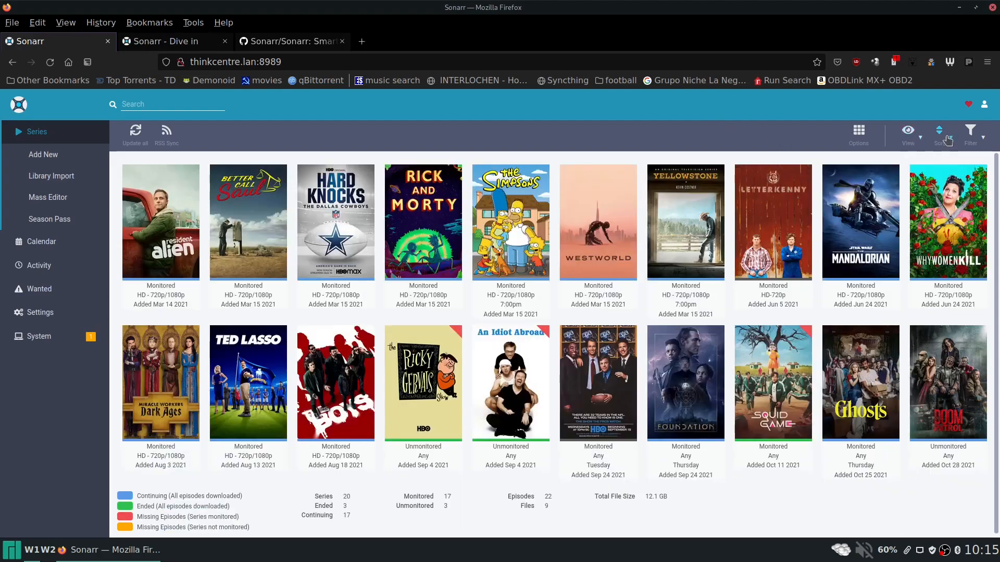
Sort the series posters by Next Airing, check the upcoming air times, and look over the available filters.
left_click(978, 138)
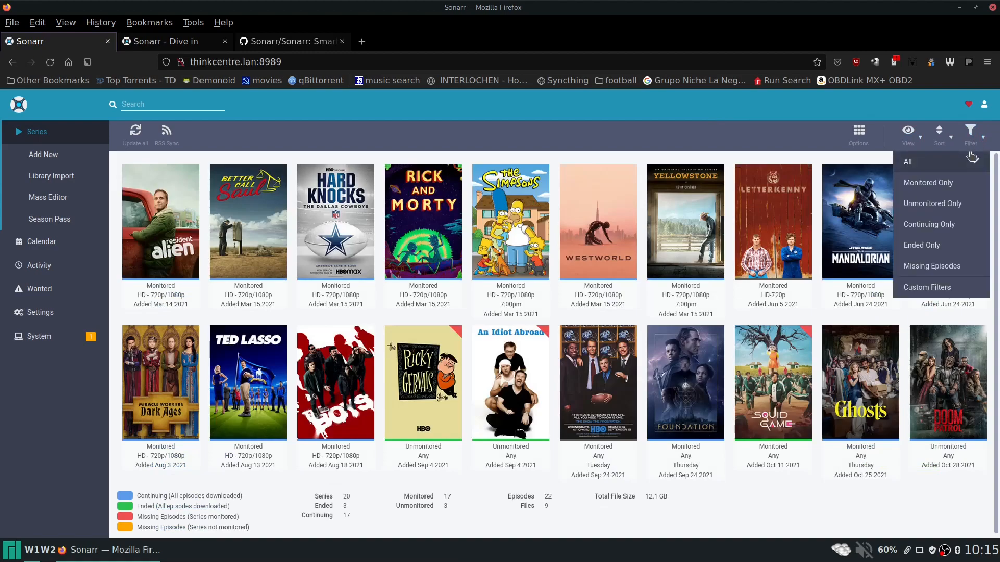
left_click(945, 140)
left_click(940, 138)
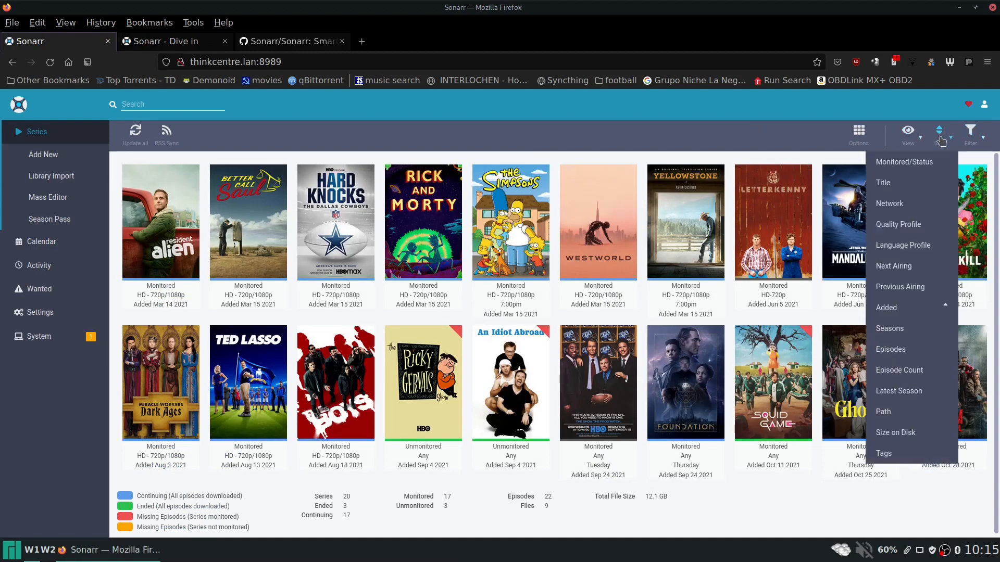
left_click(894, 265)
mouse_move(163, 293)
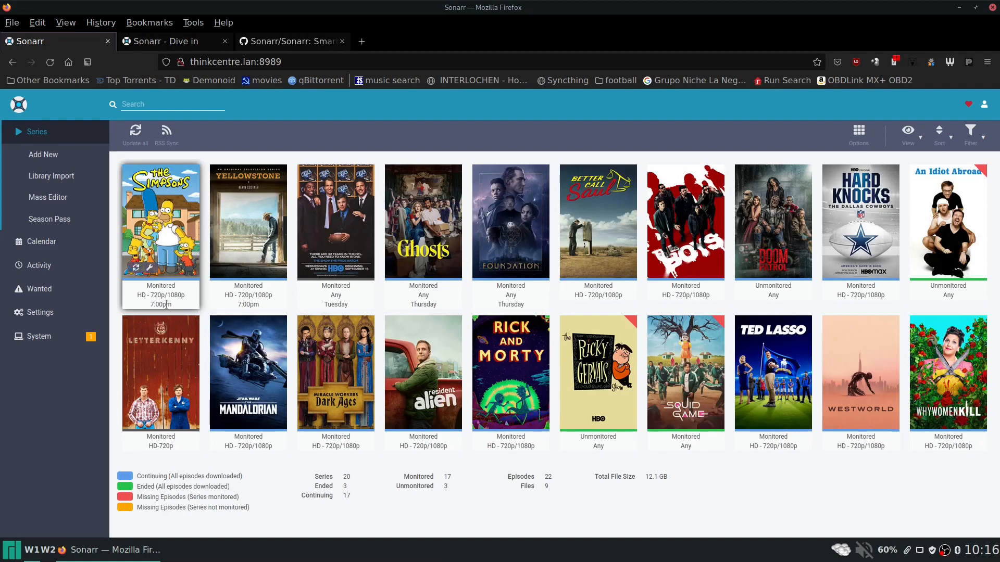
mouse_move(240, 304)
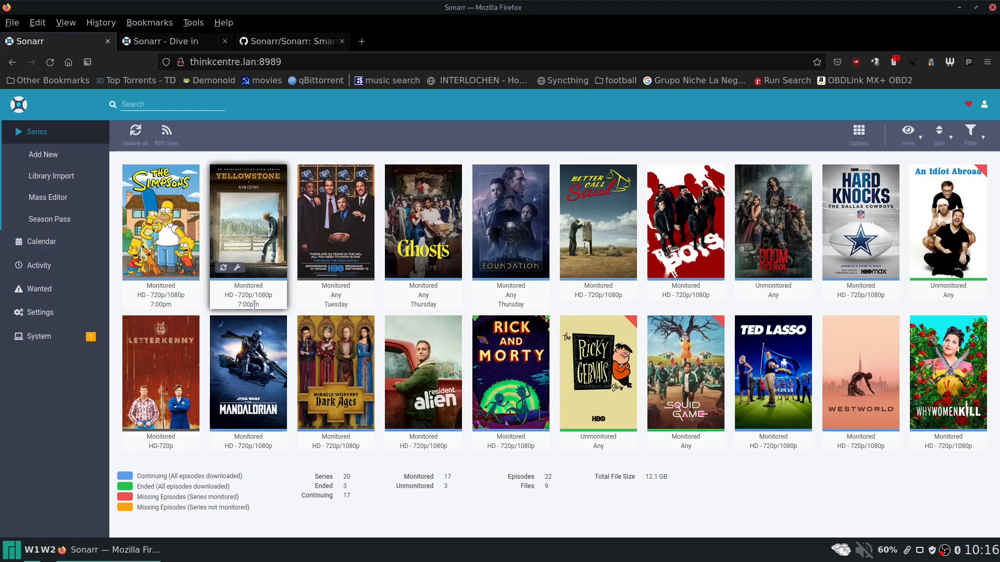
mouse_move(338, 257)
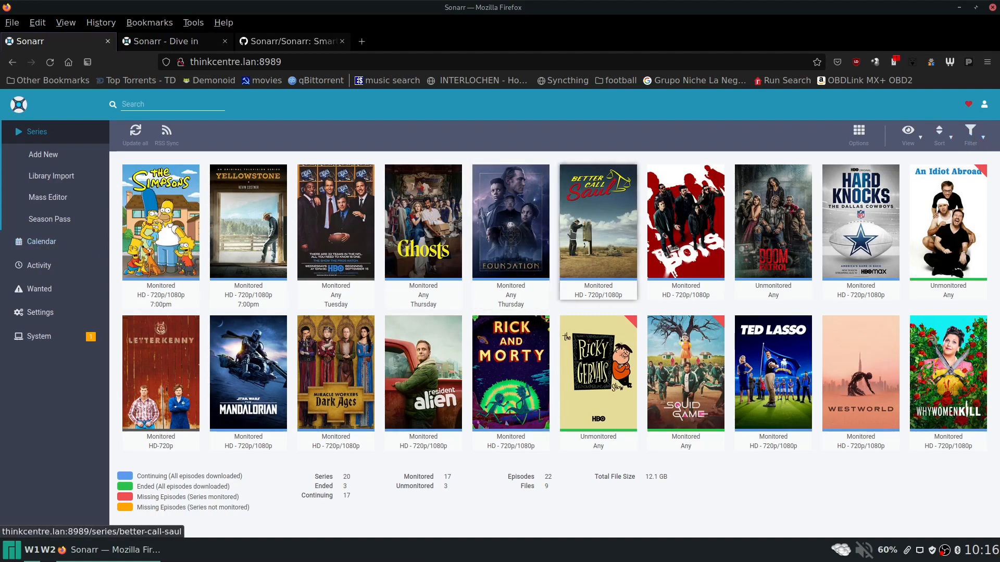
left_click(984, 138)
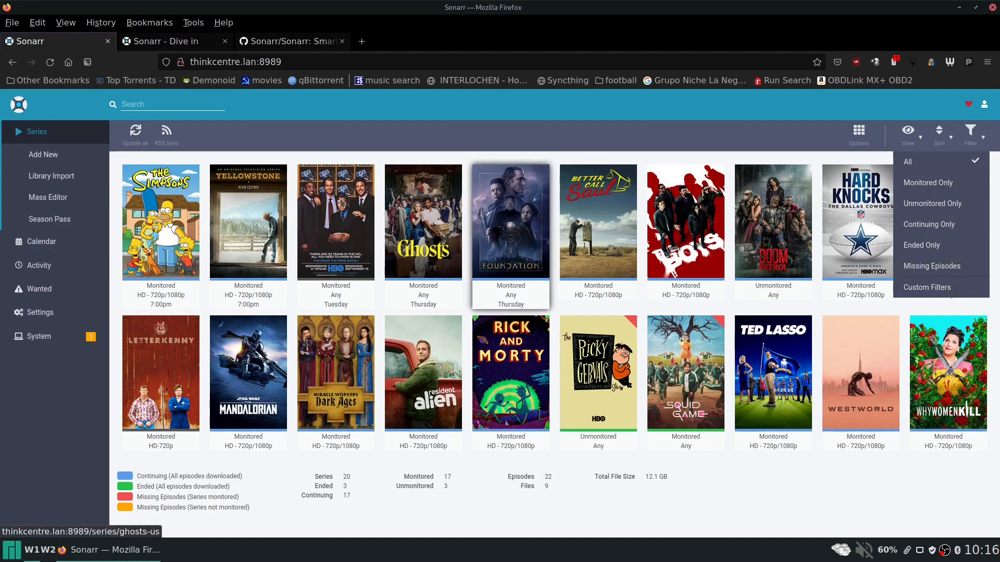
left_click(57, 399)
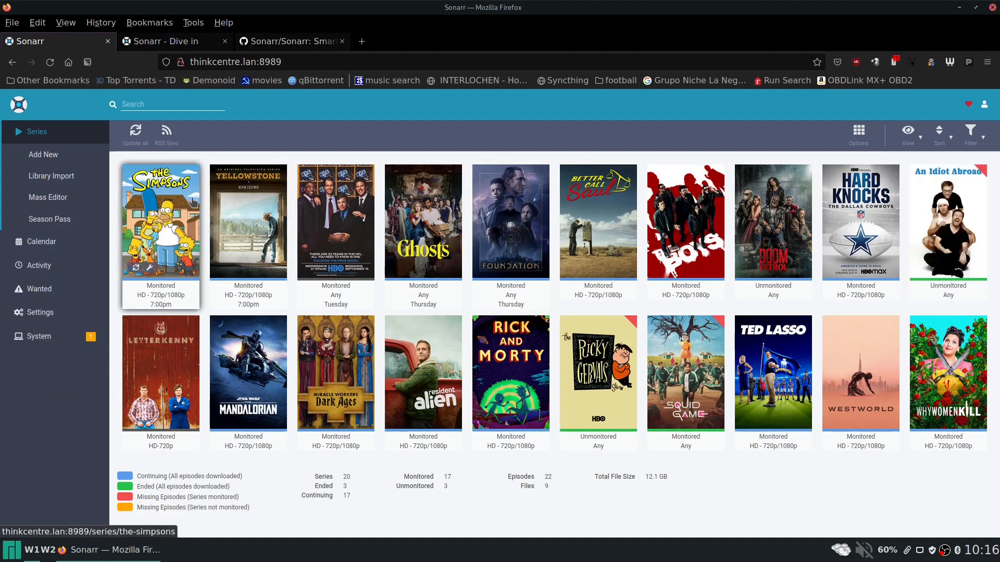
Open the Yellowstone (2018) series page, and collapse and re-expand its Season 4 episode list.
left_click(248, 224)
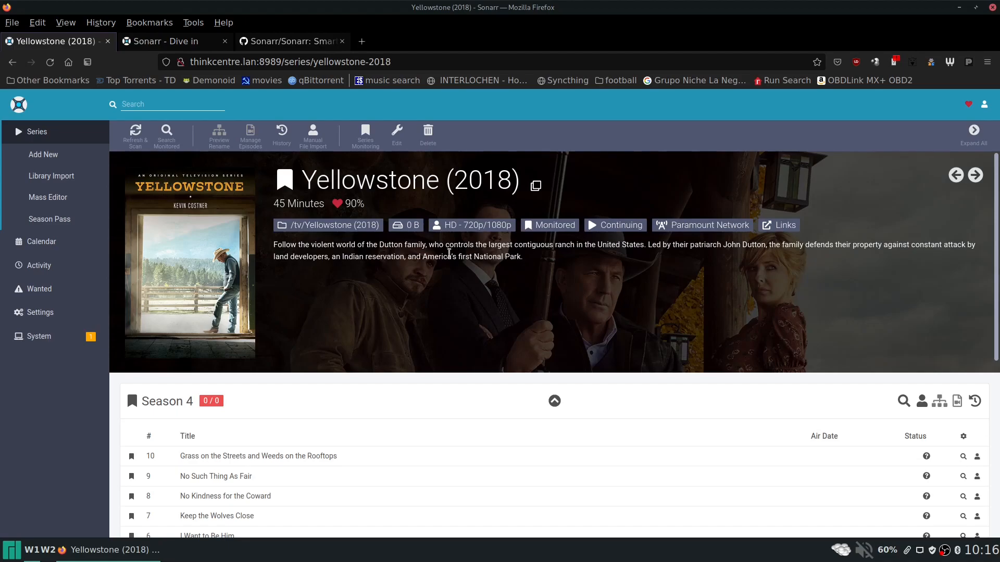
scroll(330, 260, "down", 4)
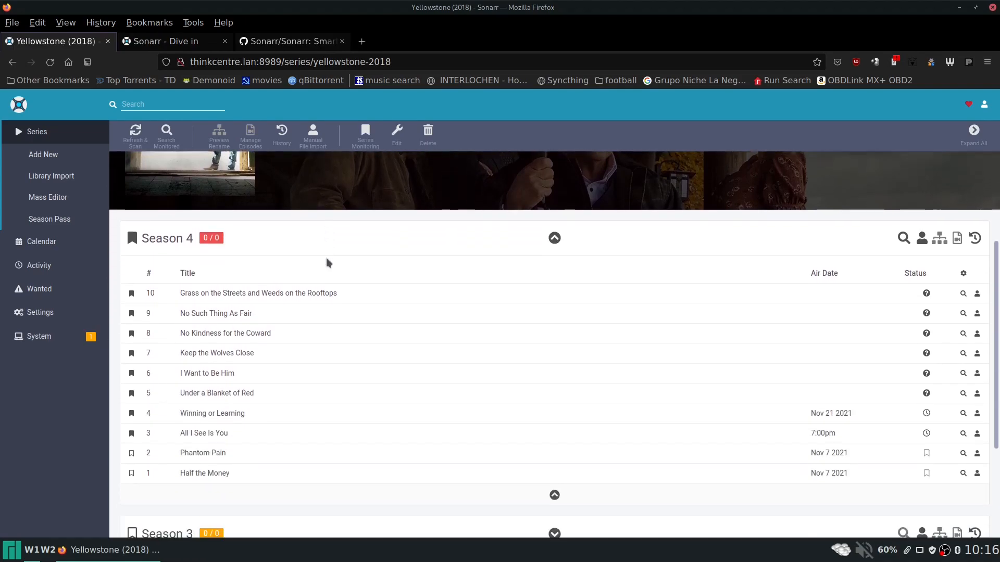
left_click(555, 203)
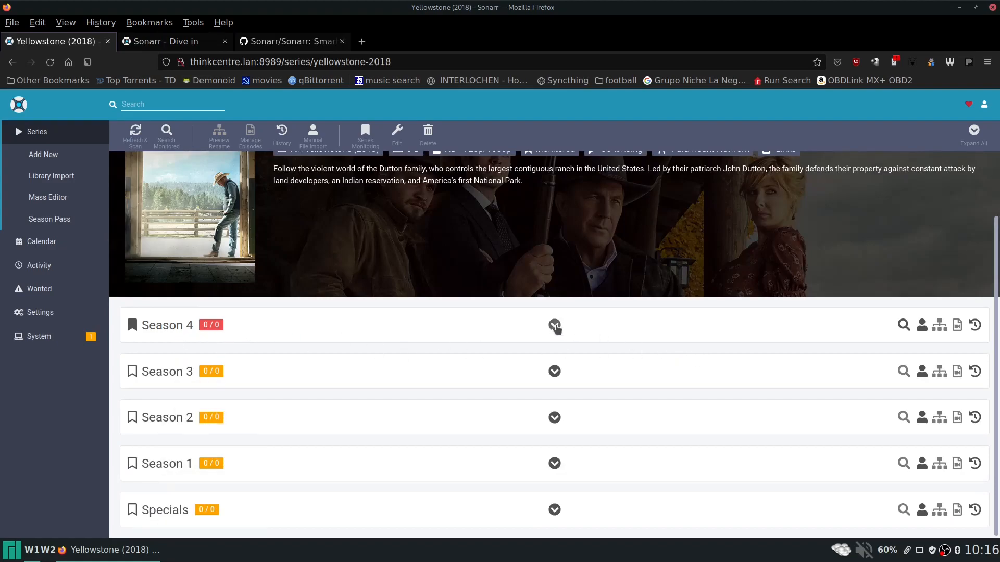
left_click(555, 326)
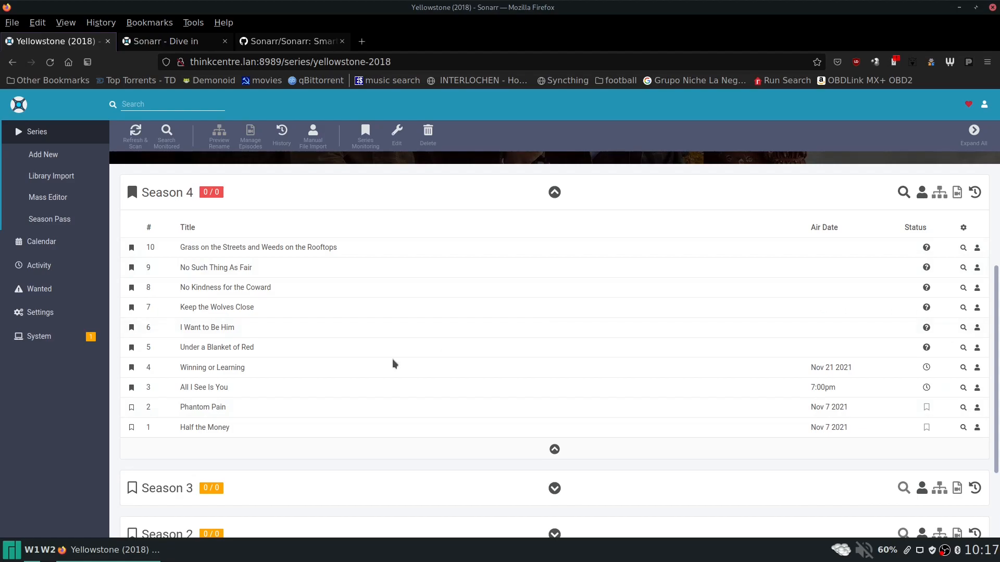
Read the details of Season 4 episode 1, Half the Money, and review its available releases with an interactive search.
left_click(207, 429)
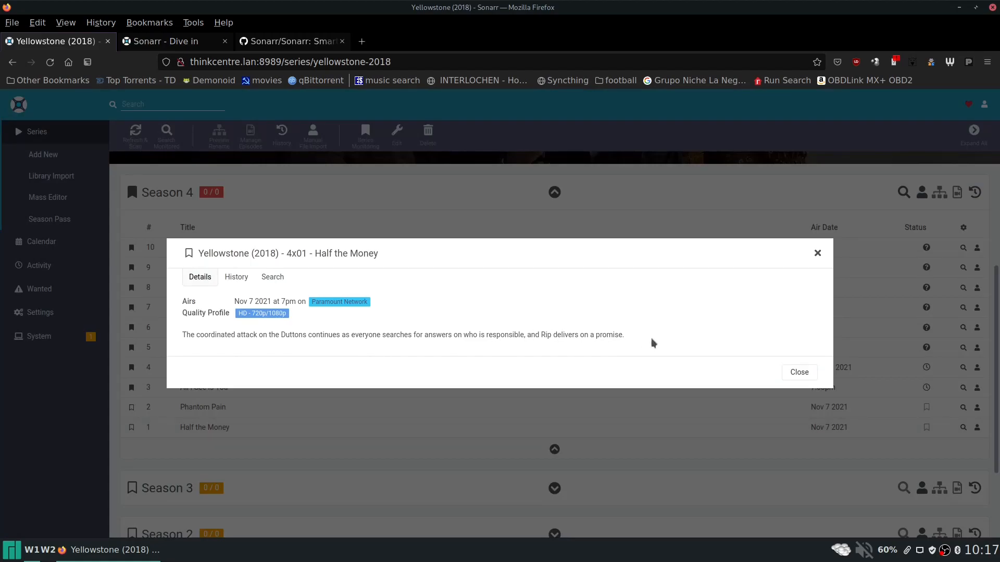
left_click(808, 375)
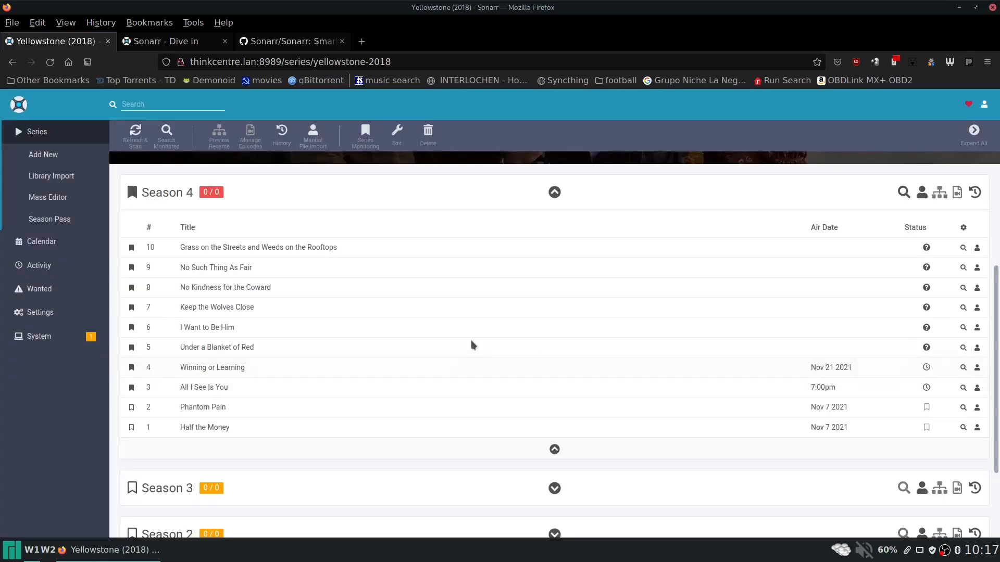
scroll(453, 336, "down", 2)
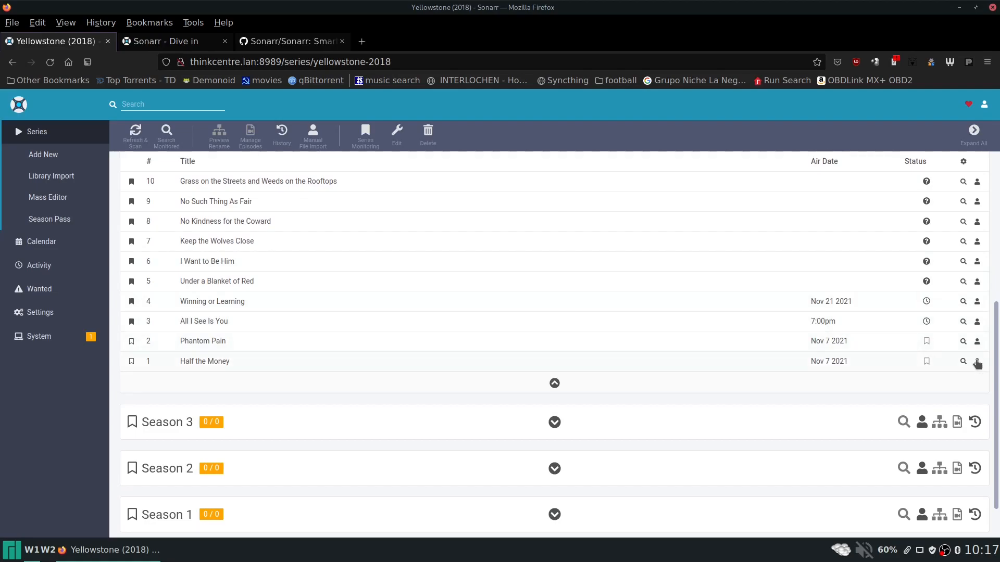
left_click(977, 362)
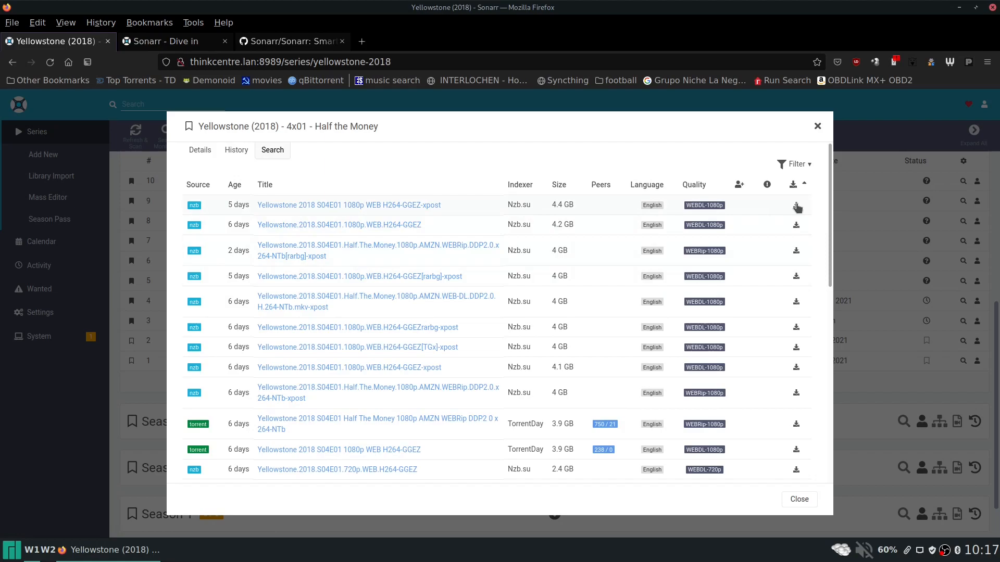
left_click(799, 499)
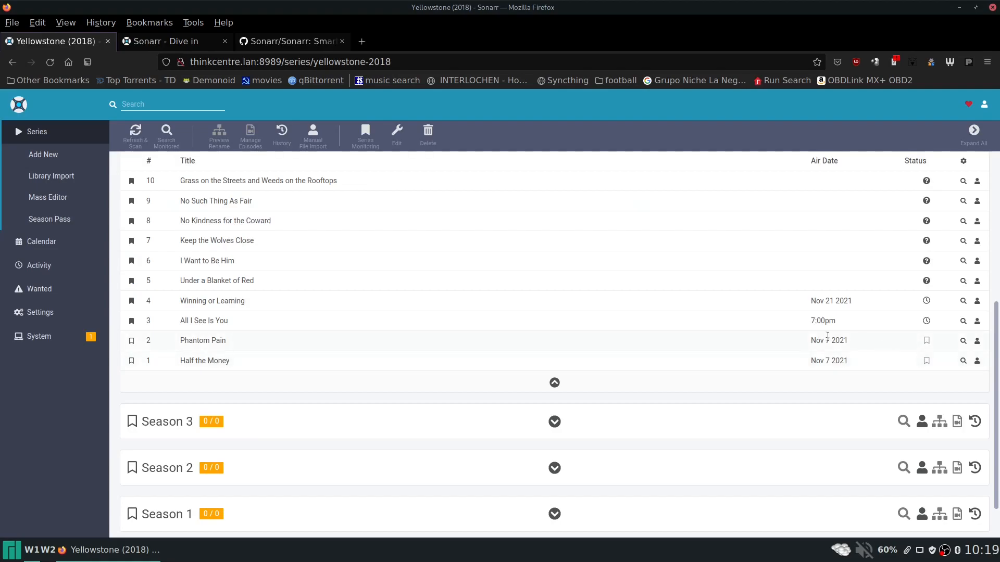
Review the edit settings of Yellowstone (2018), including the Series Type choices, and leave without saving.
scroll(773, 327, "up", 5)
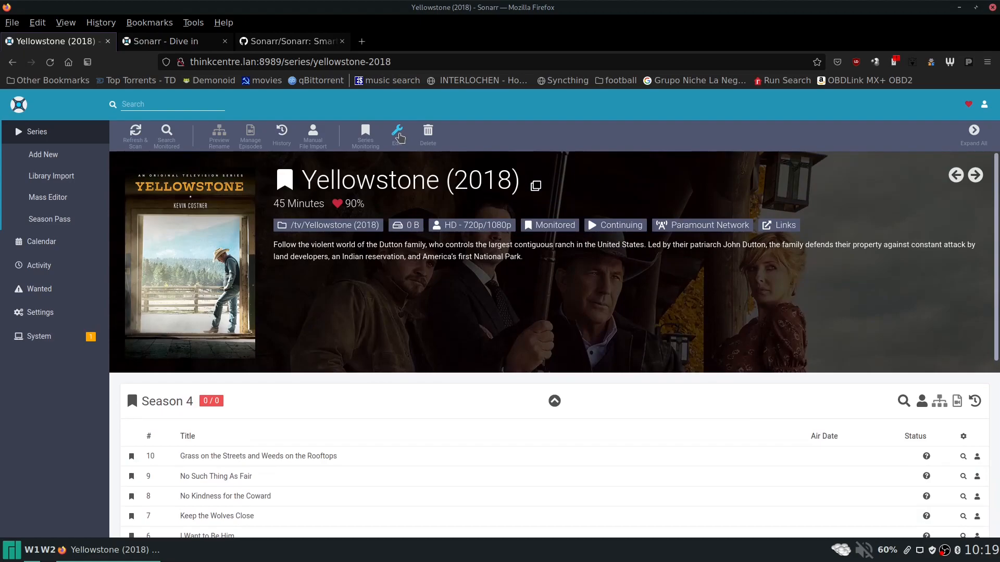
left_click(398, 137)
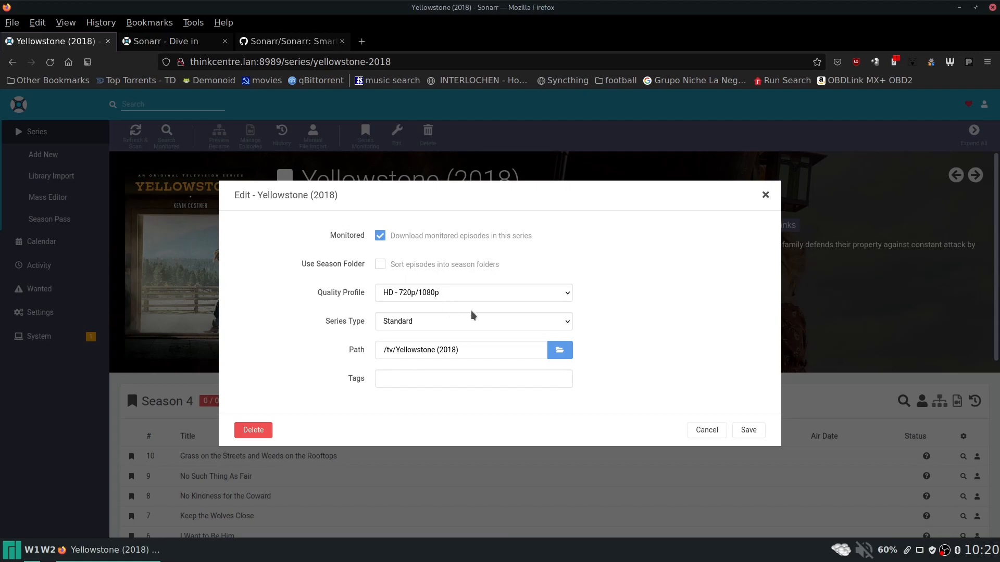
left_click(495, 326)
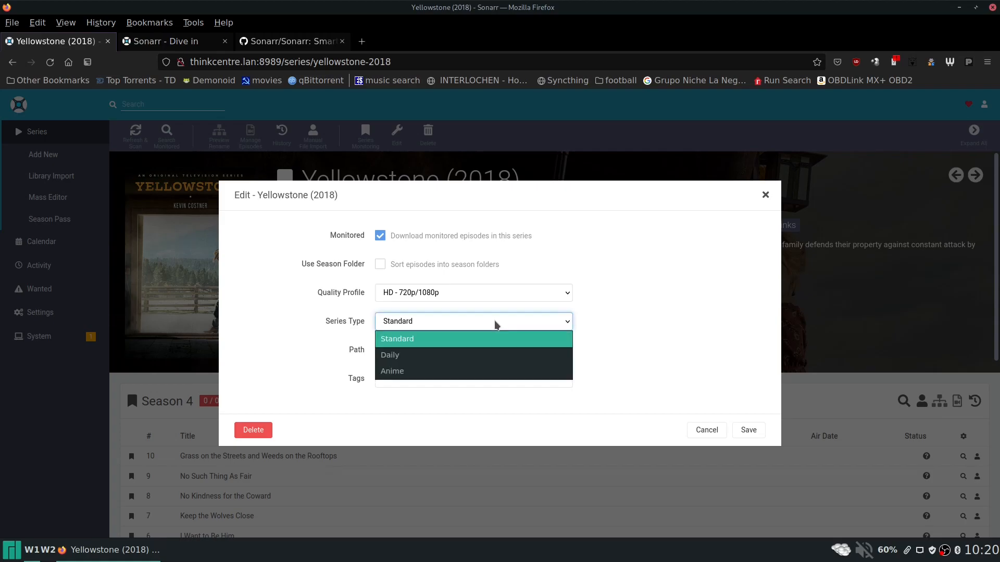
left_click(651, 312)
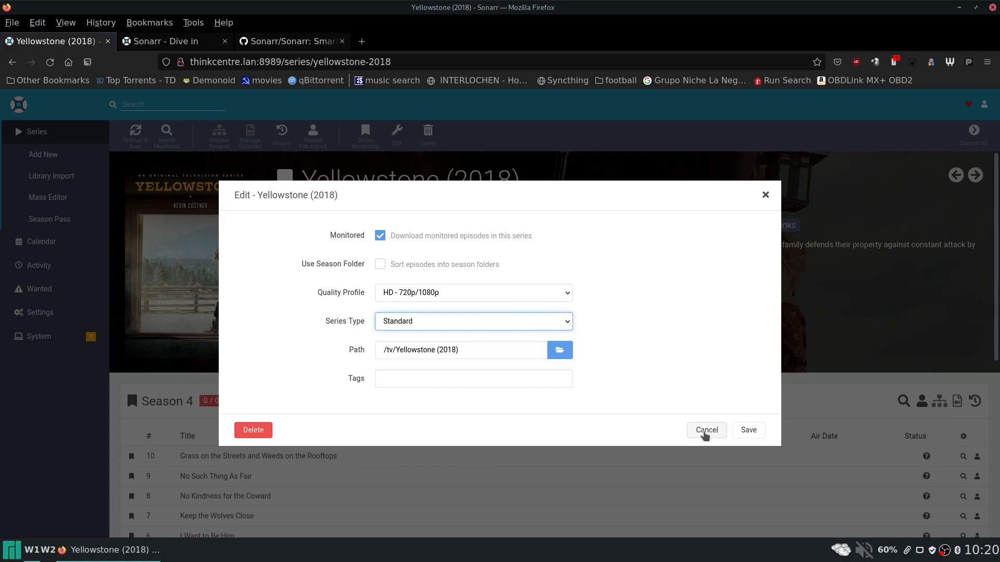
left_click(704, 434)
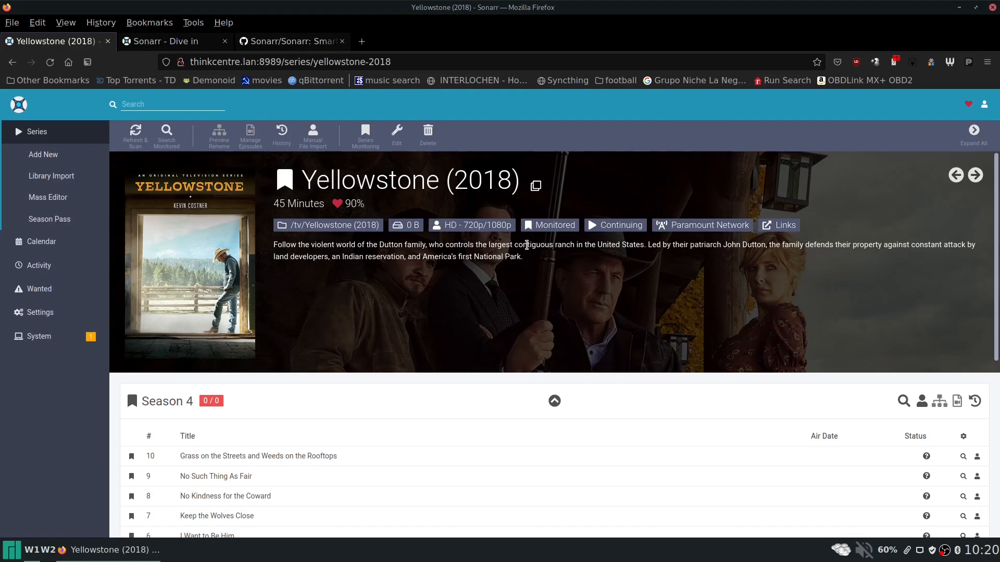
Examine which Yellowstone (2018) seasons and Season 4 episodes are monitored, along with the season actions and series information.
scroll(640, 260, "down", 3)
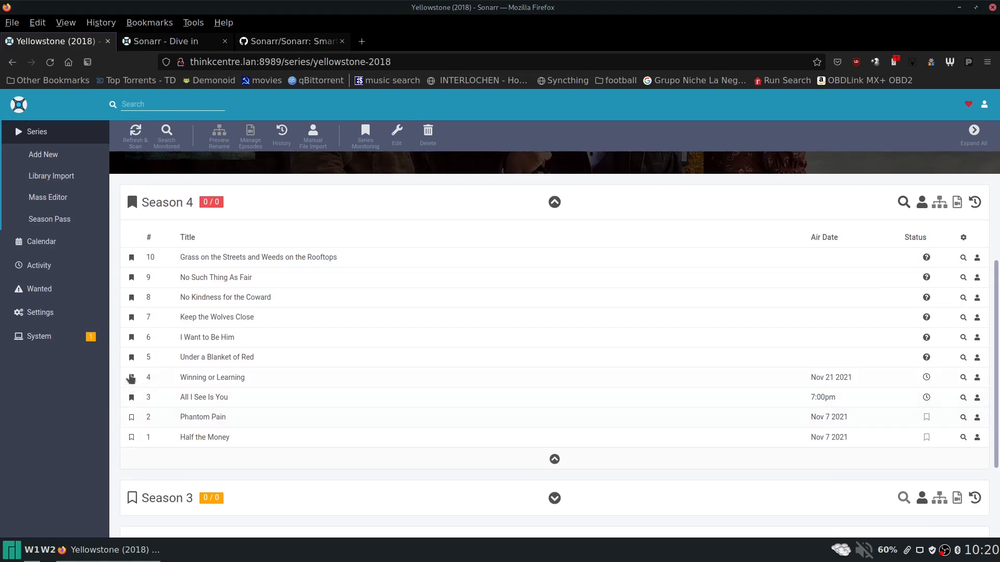
scroll(133, 424, "down", 3)
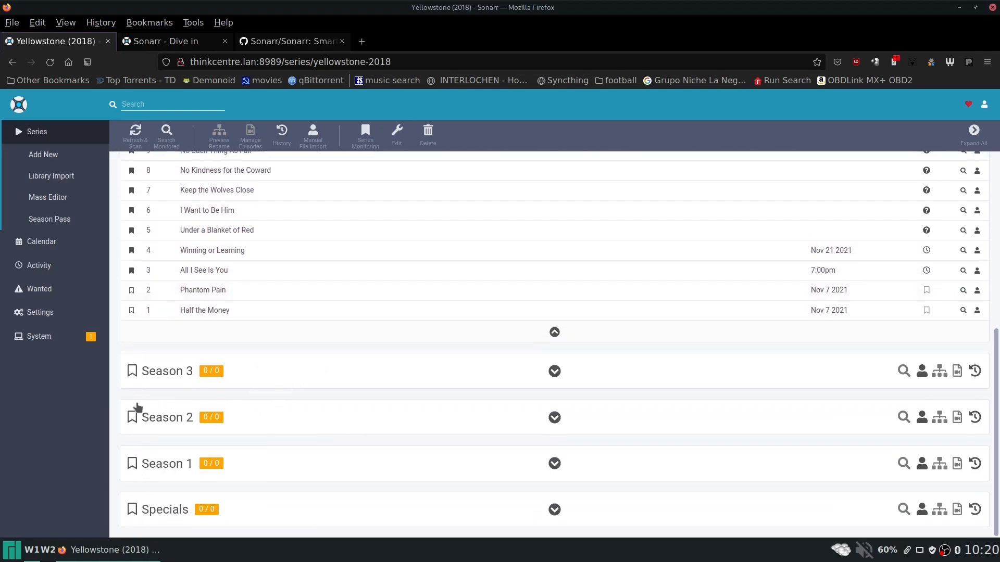
scroll(154, 396, "up", 5)
scroll(156, 427, "down", 3)
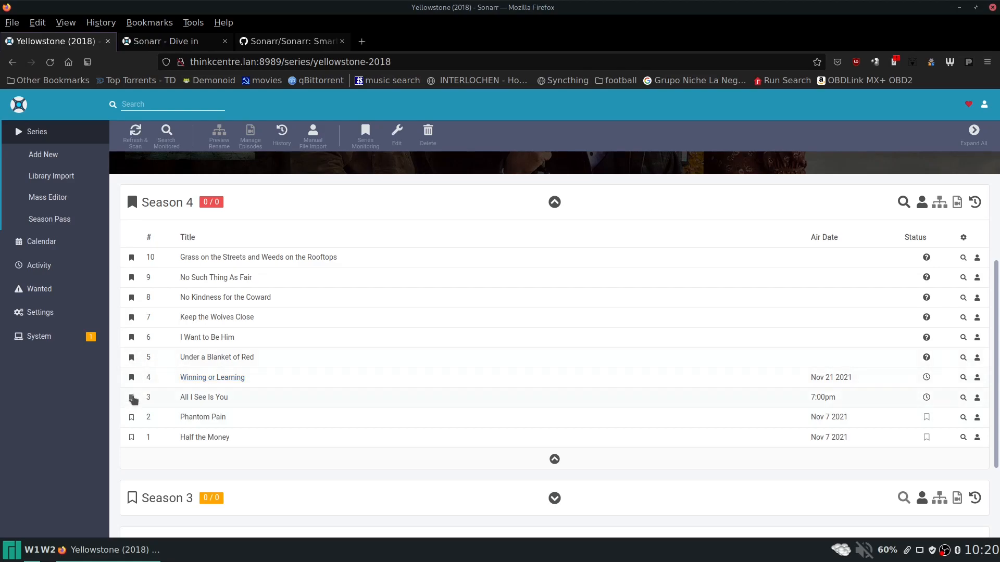
scroll(191, 416, "down", 3)
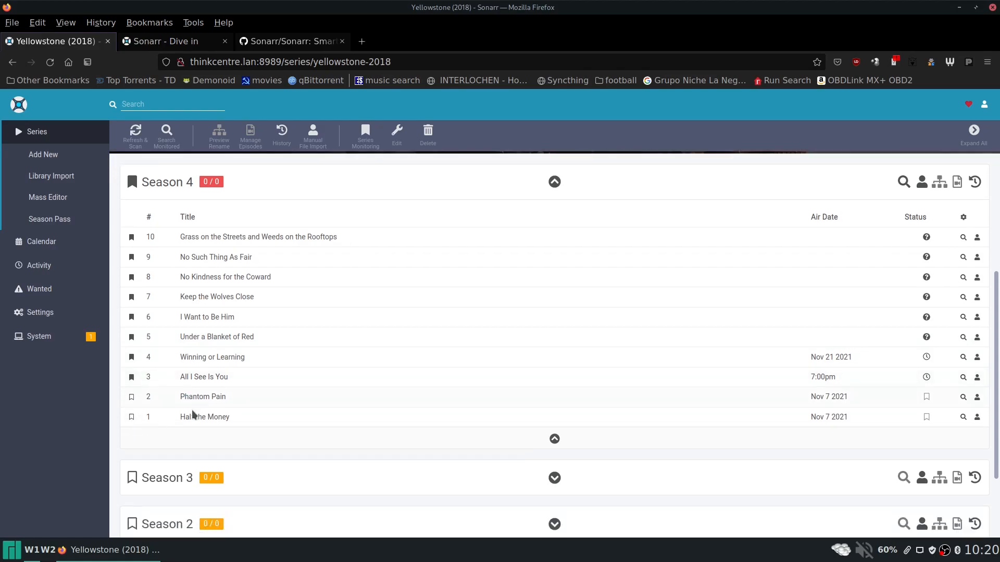
scroll(187, 411, "up", 3)
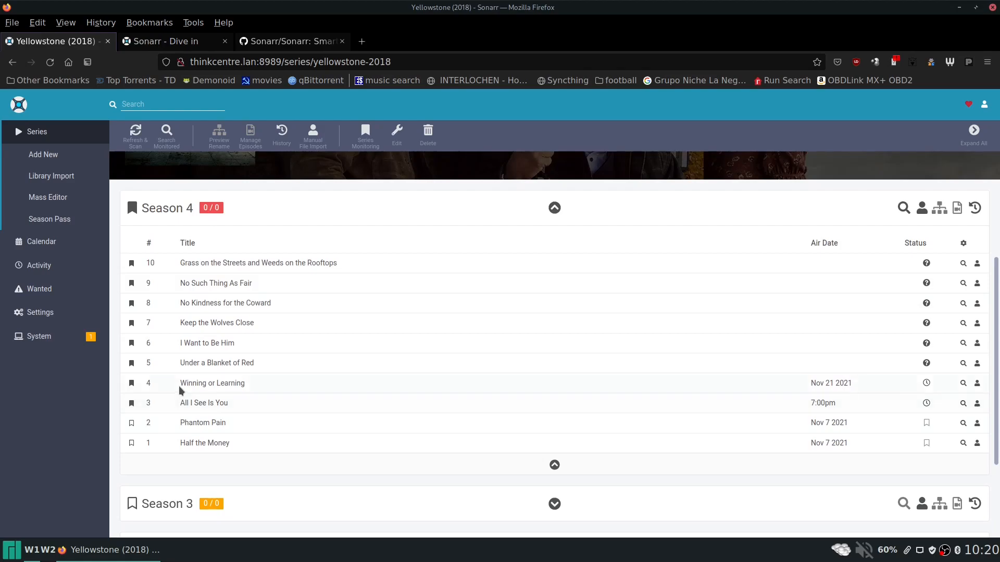
scroll(648, 343, "up", 3)
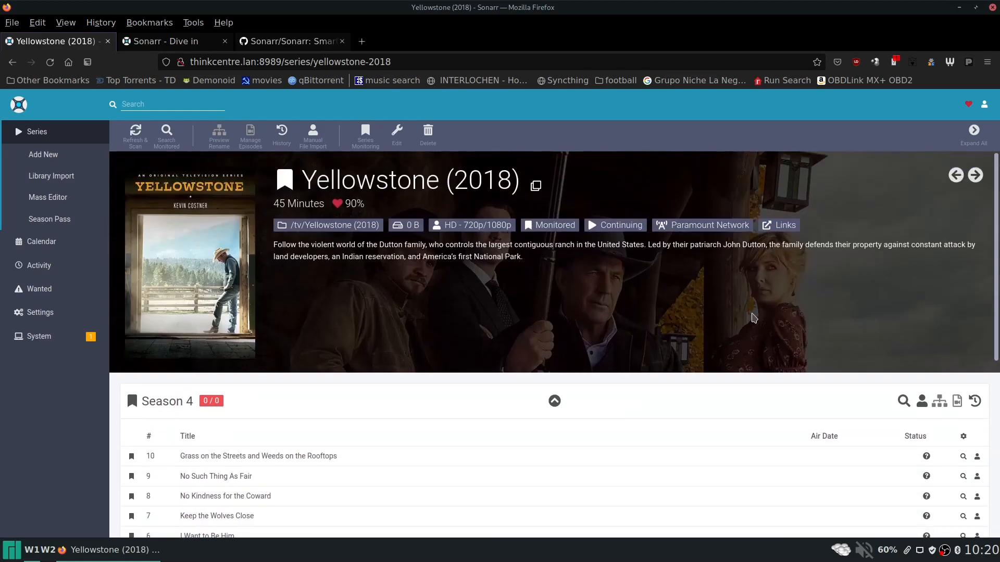
scroll(972, 393, "down", 3)
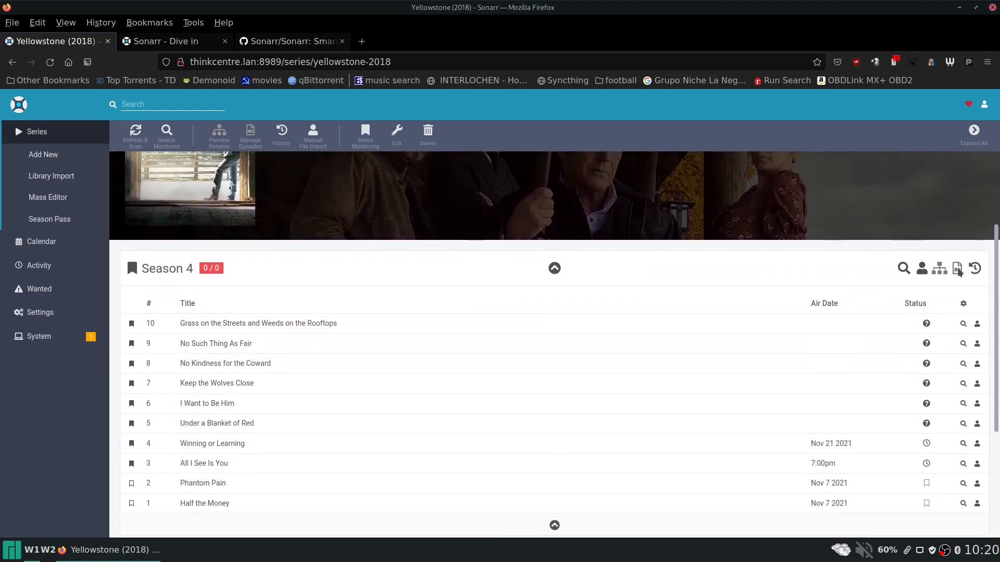
scroll(458, 227, "up", 3)
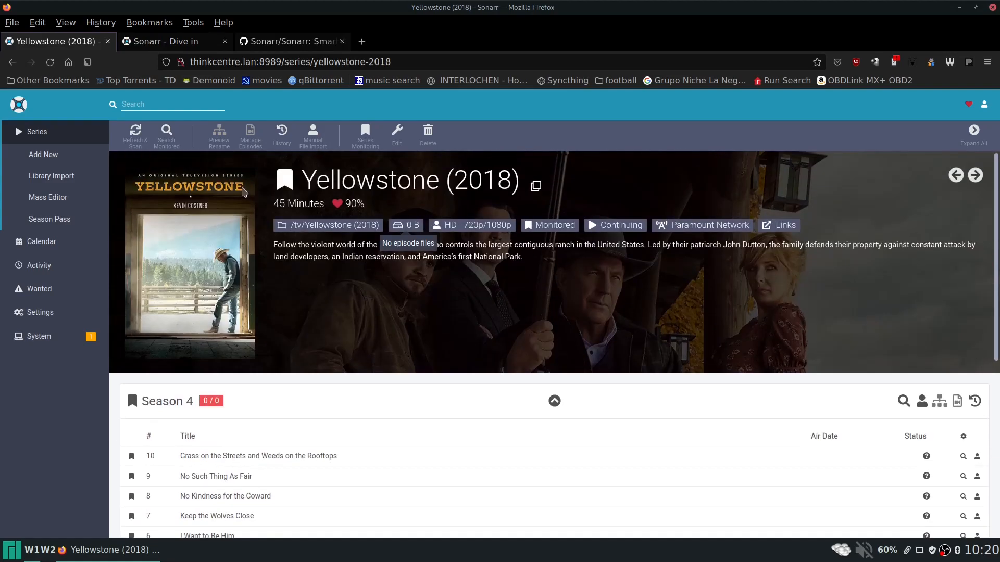
Return to the series library, open The Simpsons, and show the episode file management for Season 33.
left_click(38, 132)
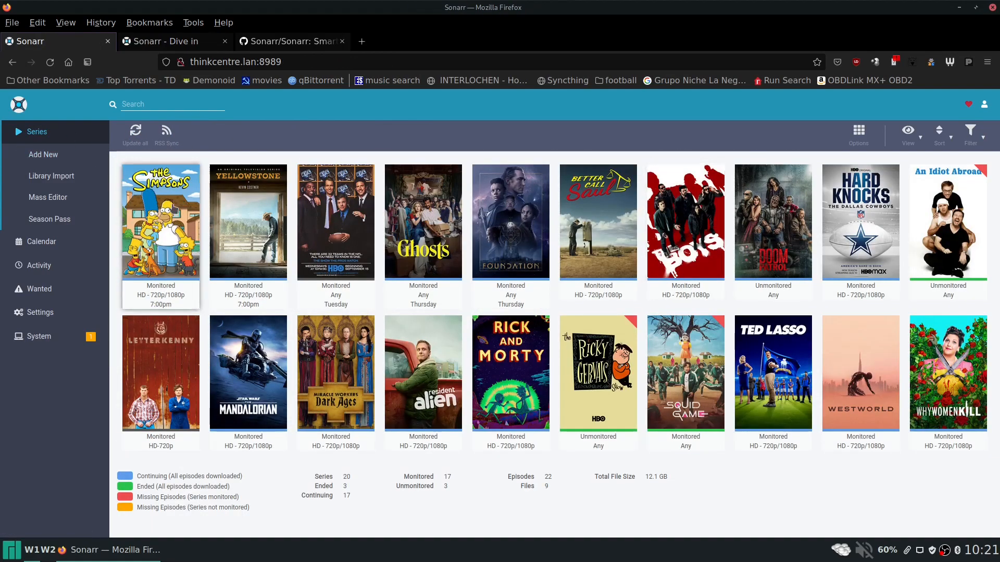
left_click(161, 219)
scroll(632, 304, "down", 4)
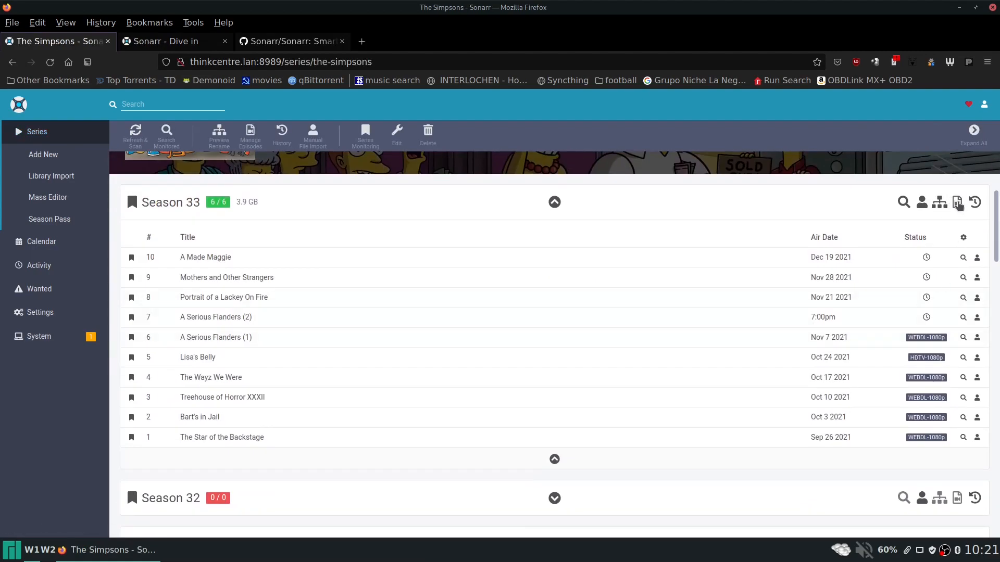
left_click(957, 204)
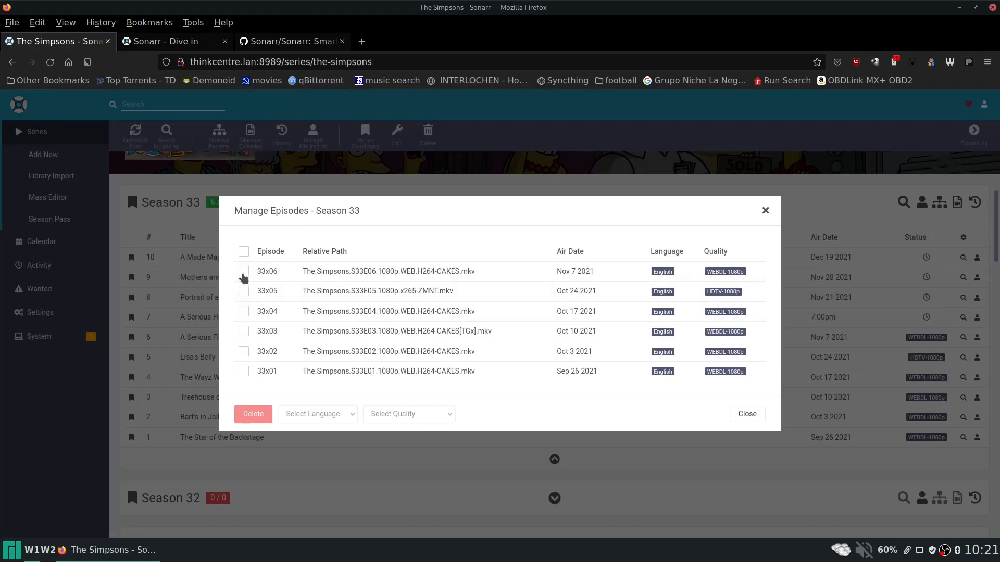
Select the Season 33 files of episodes 33x01 to 33x05 for management, and leave without deleting them.
left_click(244, 372)
left_click(244, 351)
left_click(244, 331)
left_click(244, 311)
left_click(244, 291)
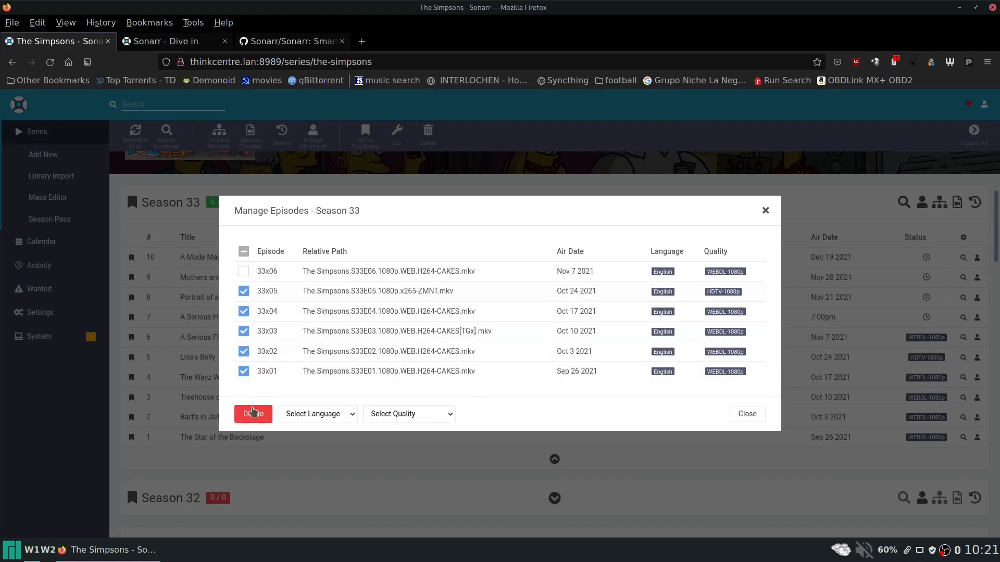
left_click(765, 210)
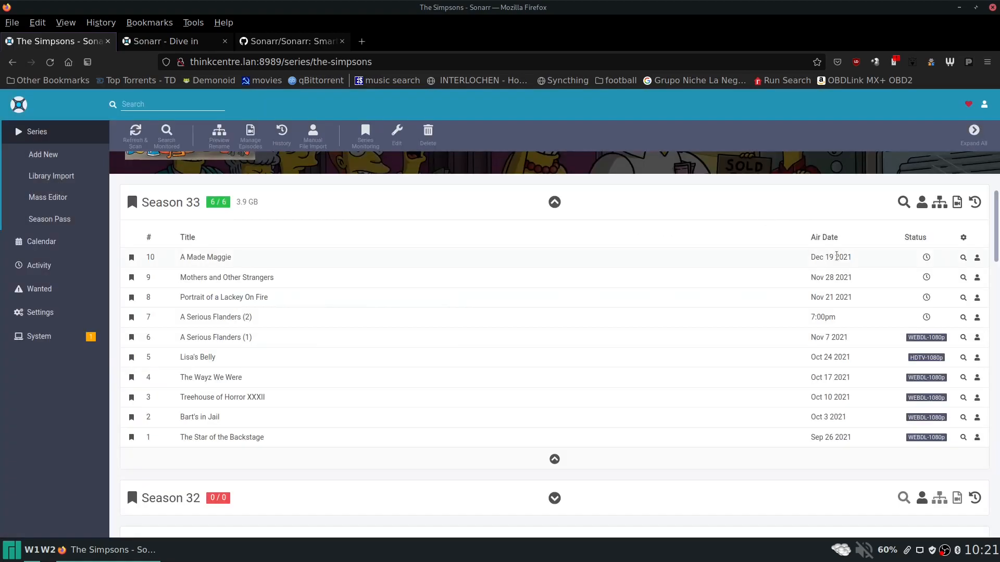
mouse_move(836, 255)
Search for the new series "breaking bad", open the add options of Breaking Bad (2008), and review its Monitor choices.
left_click(44, 155)
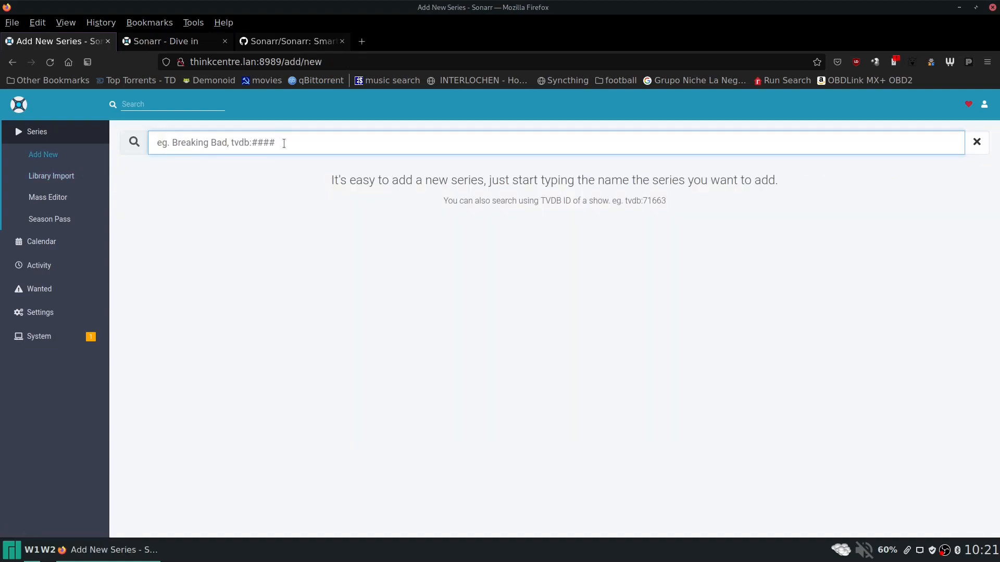
type("break")
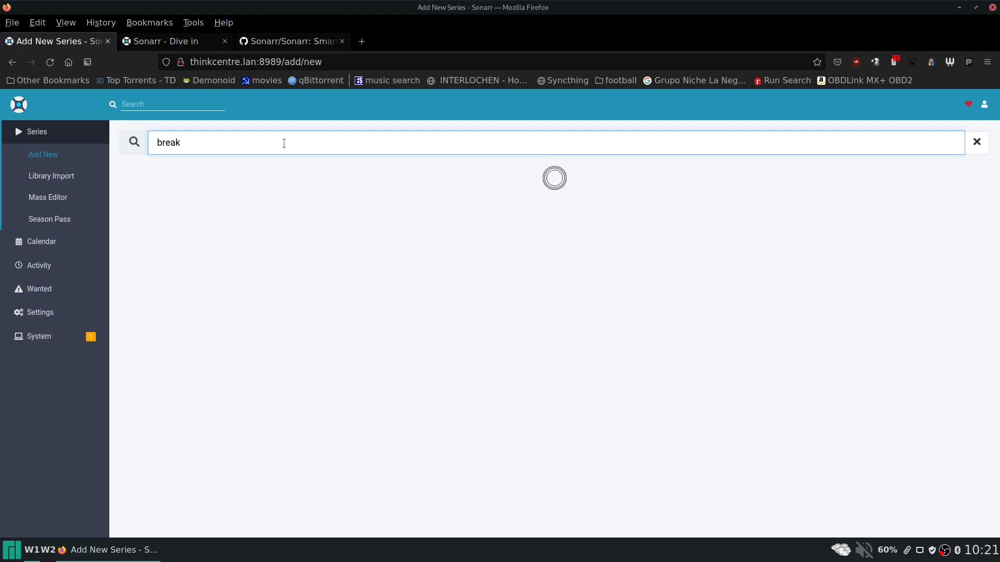
type("ing bad")
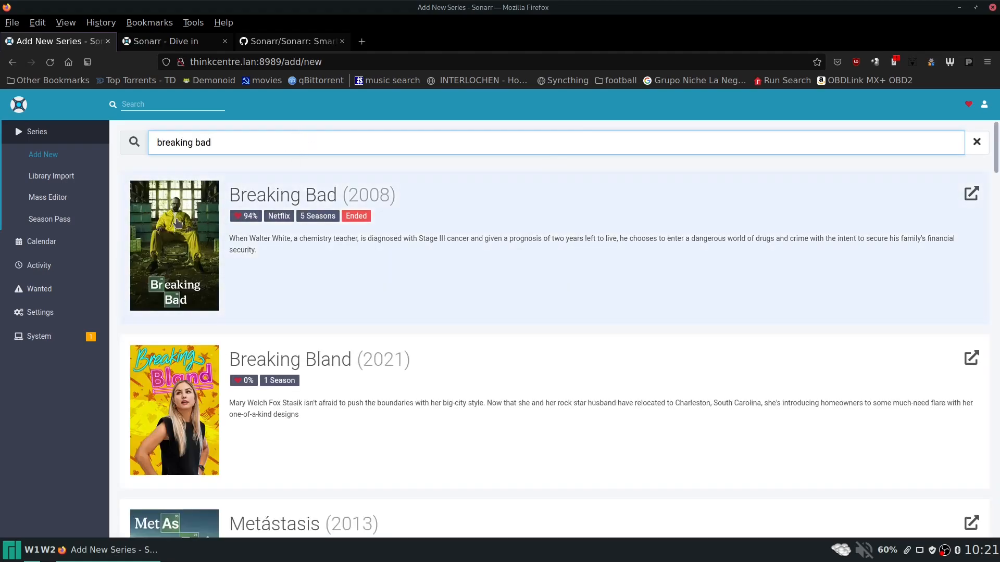
left_click(180, 222)
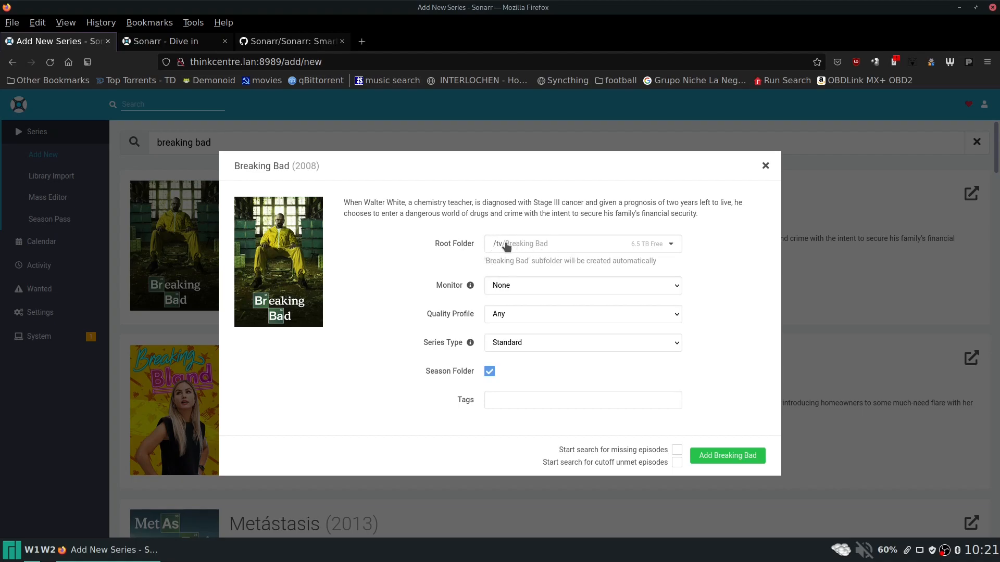
left_click(607, 285)
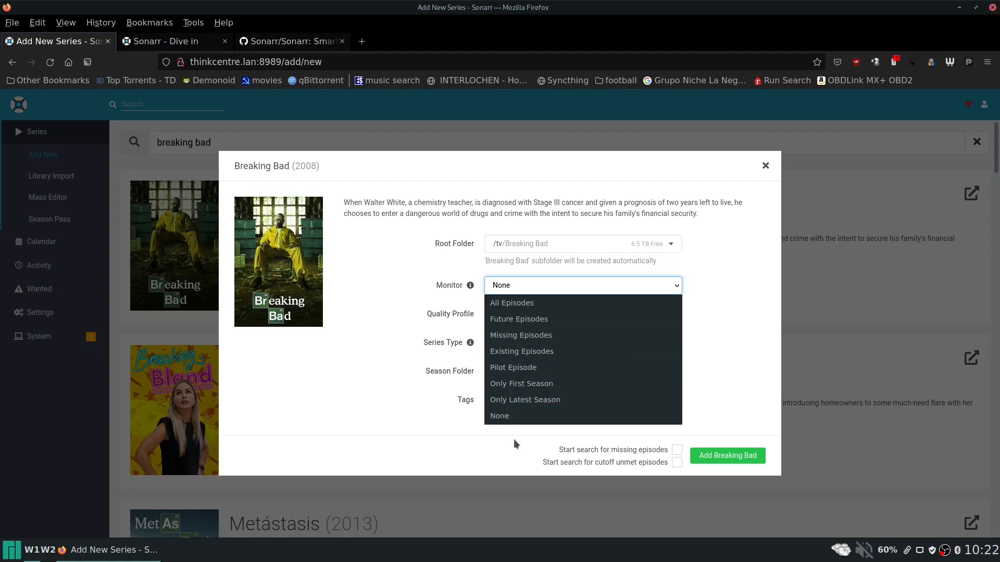
left_click(502, 447)
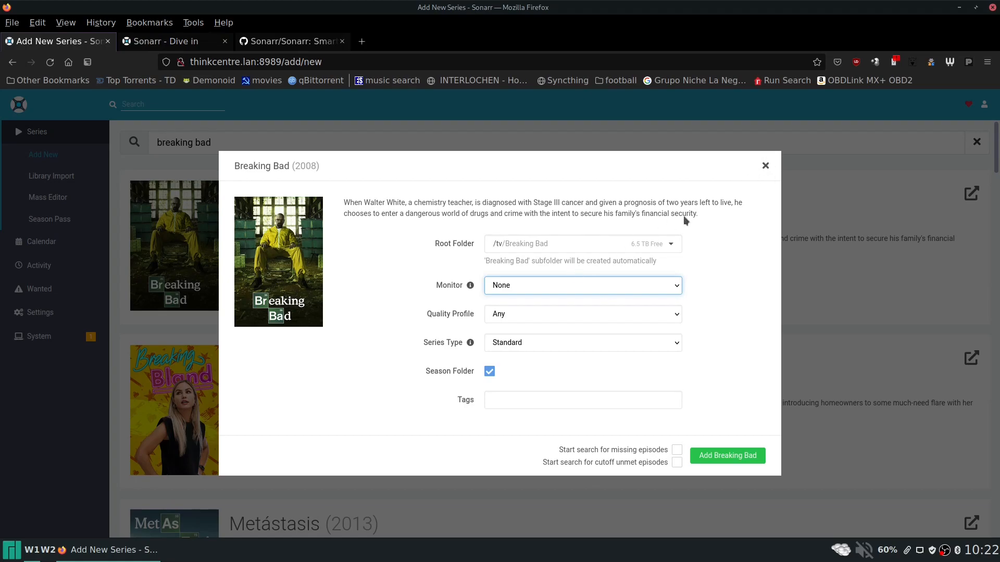
left_click(764, 167)
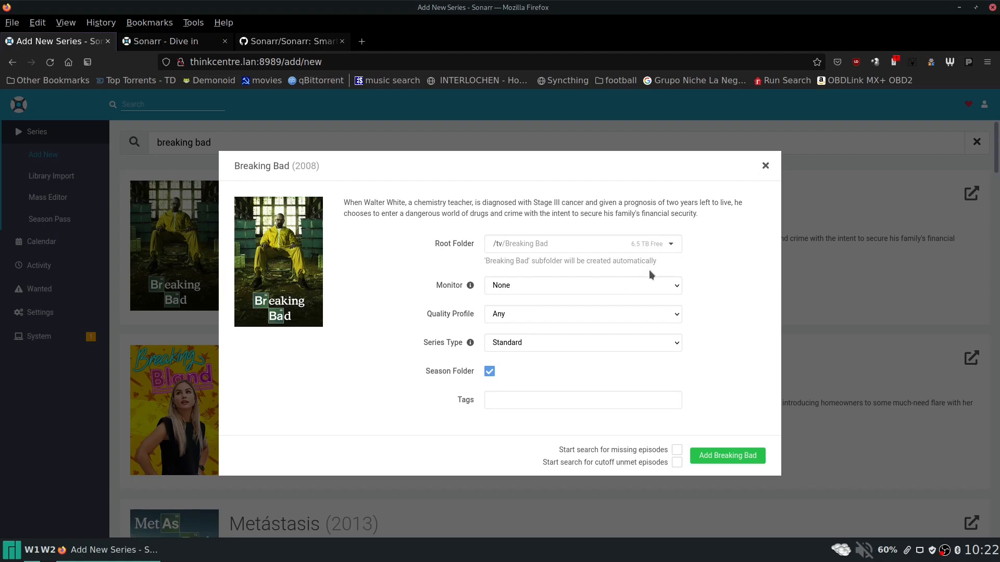
Set Breaking Bad's Monitor option to All Episodes, enable the search for missing episodes, and leave without adding the series.
left_click(585, 286)
left_click(581, 301)
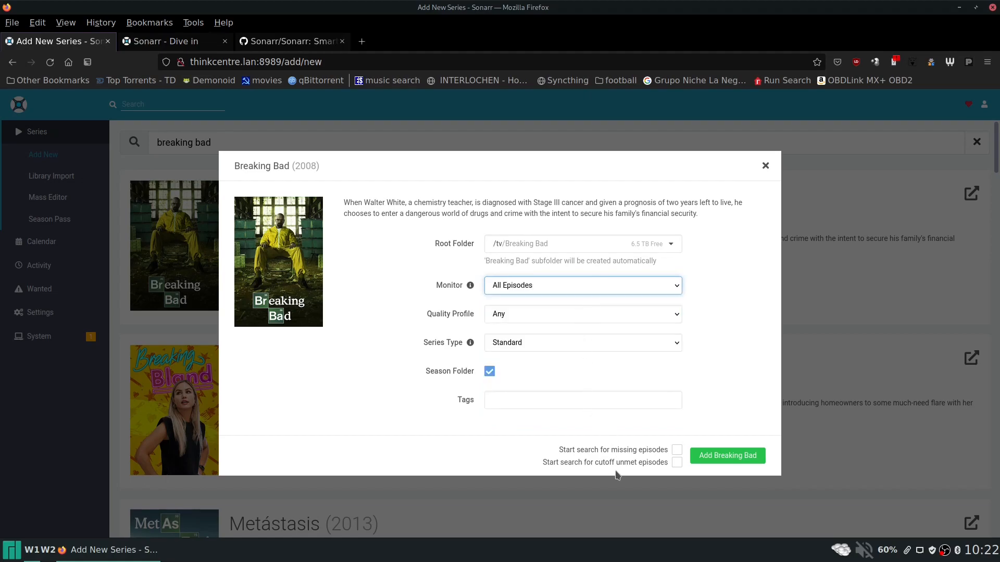
left_click(676, 451)
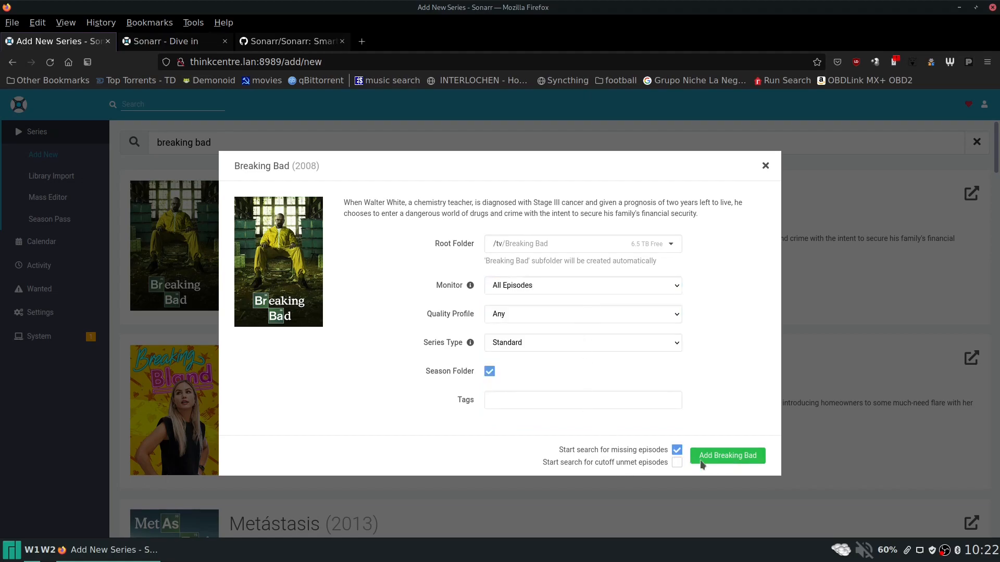
left_click(764, 167)
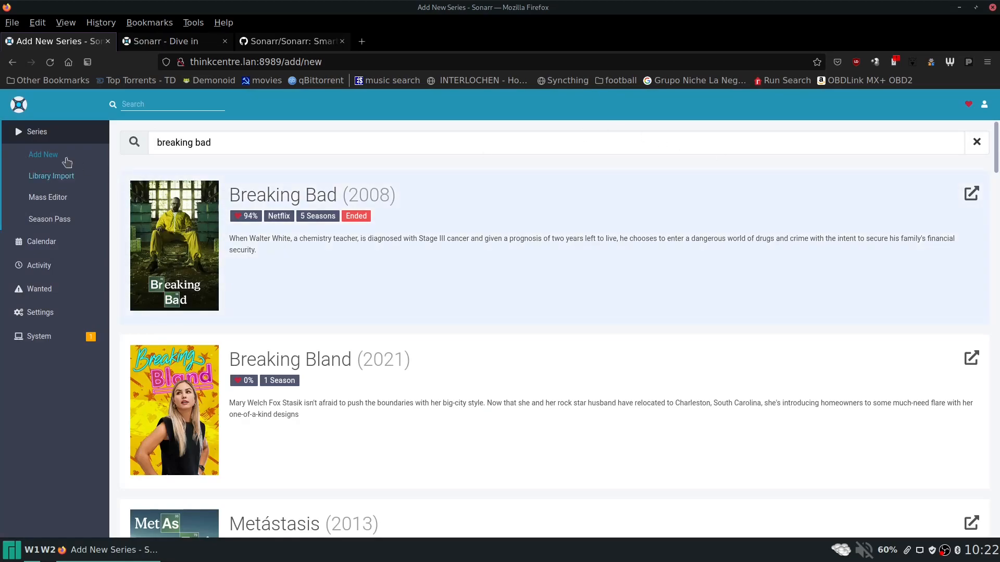
Review the November 2021 episode calendar together with its colour legend of episode statuses.
left_click(52, 242)
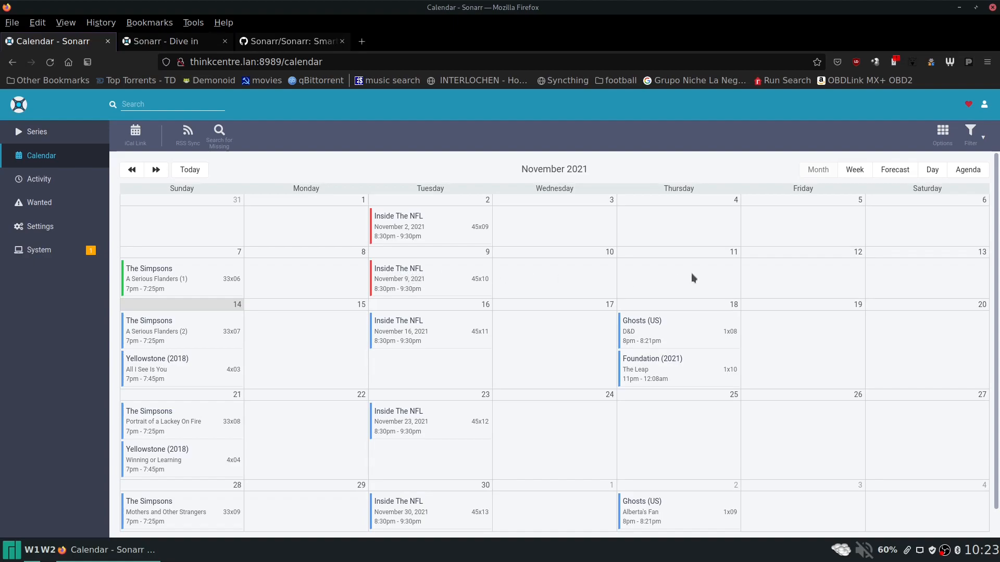
scroll(521, 271, "down", 1)
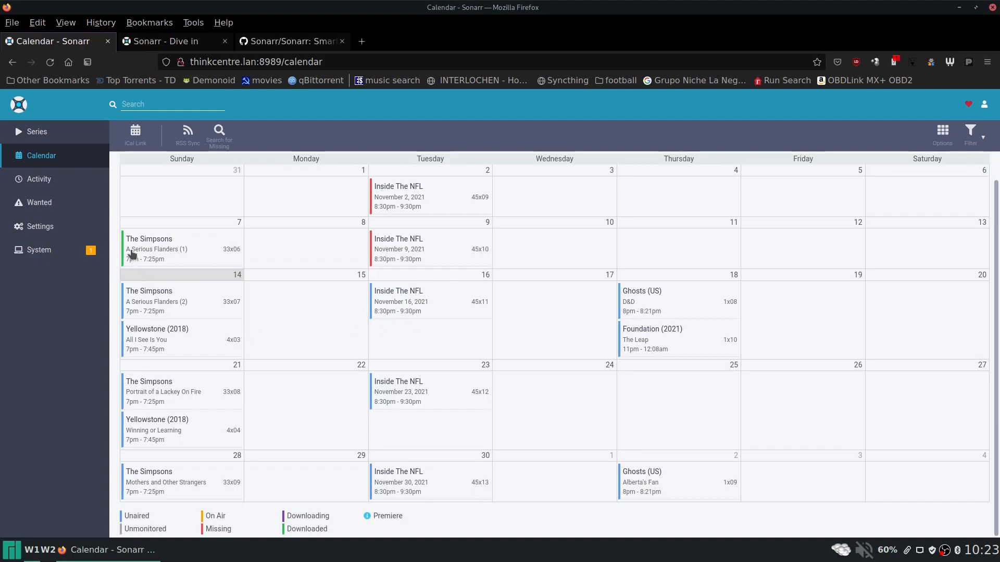
scroll(161, 273, "up", 1)
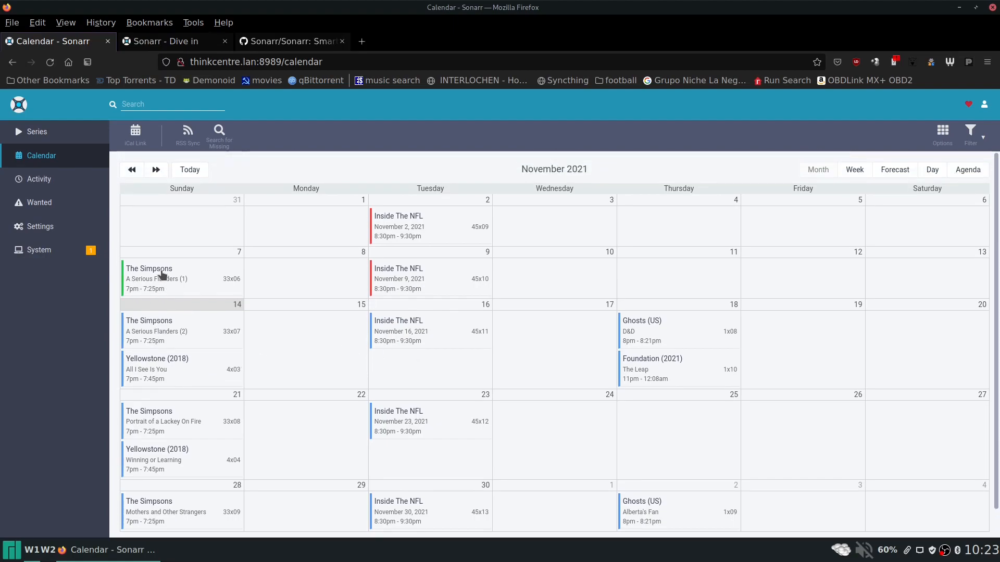
Review the activity queue, history and blacklist, as well as the list of wanted missing episodes.
left_click(52, 181)
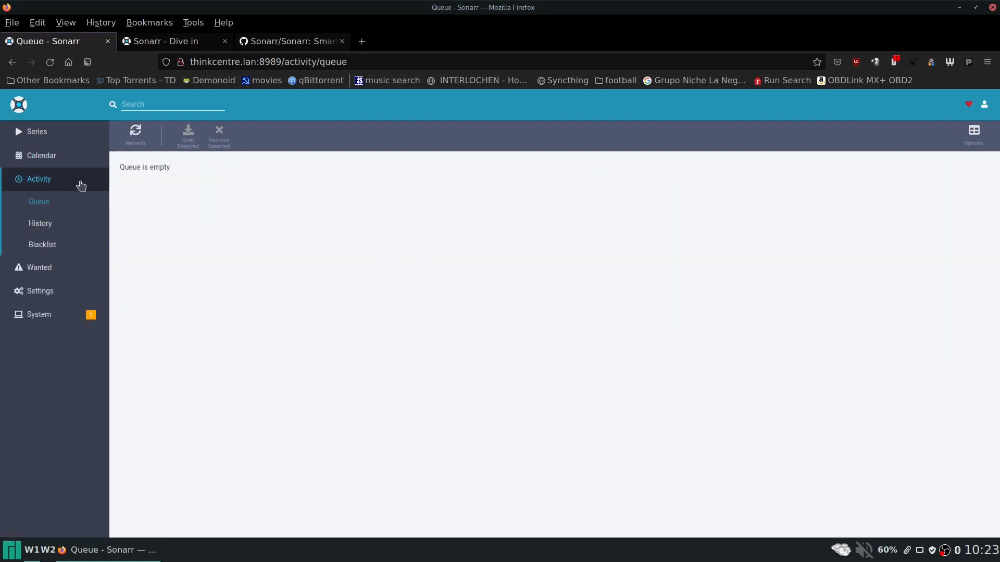
left_click(58, 229)
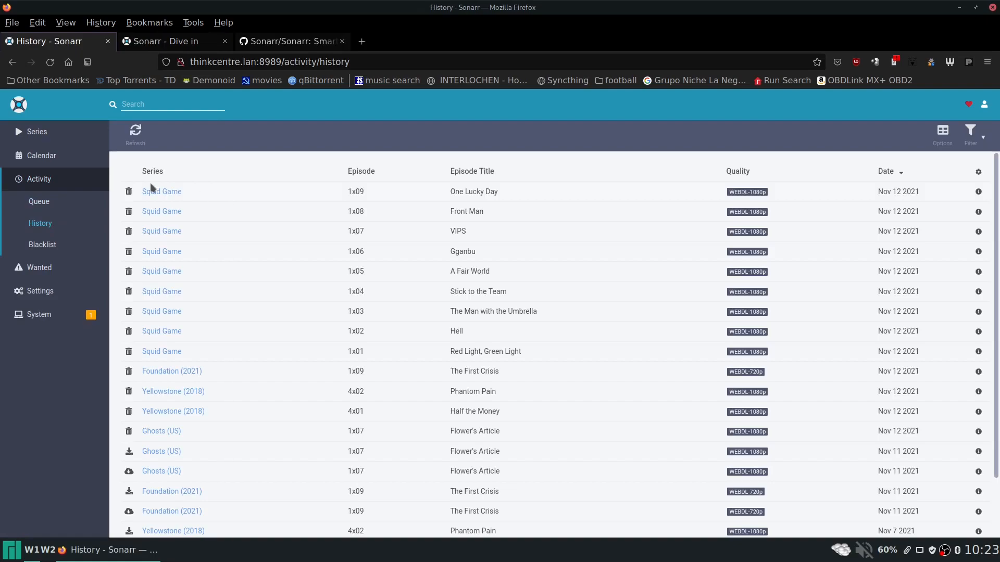
left_click(42, 203)
left_click(52, 229)
left_click(39, 247)
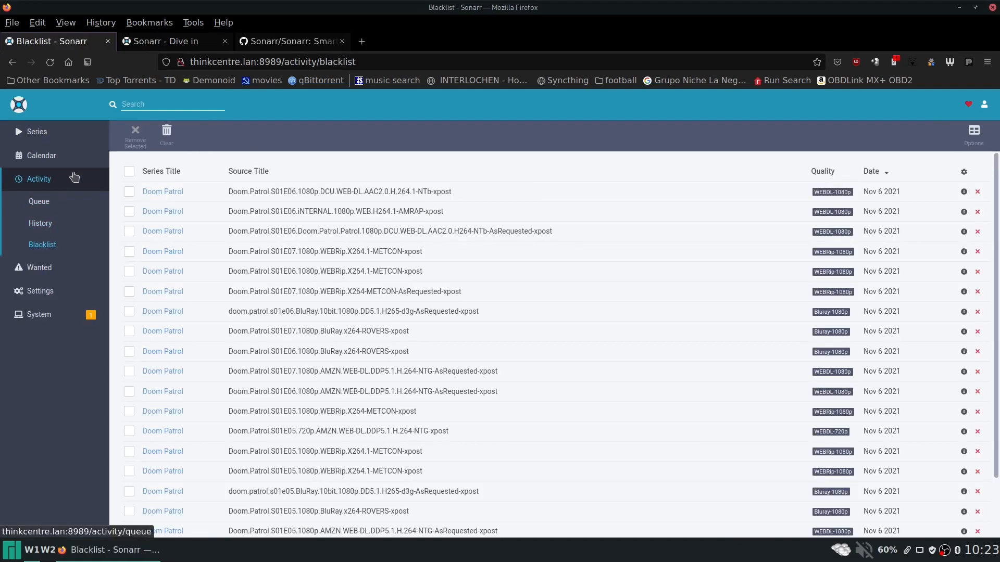
left_click(30, 182)
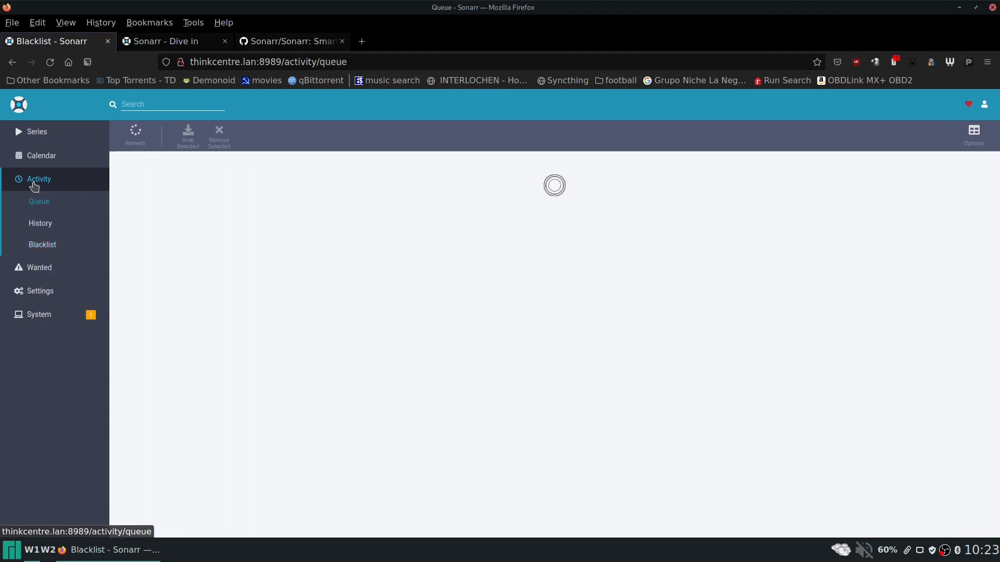
left_click(44, 268)
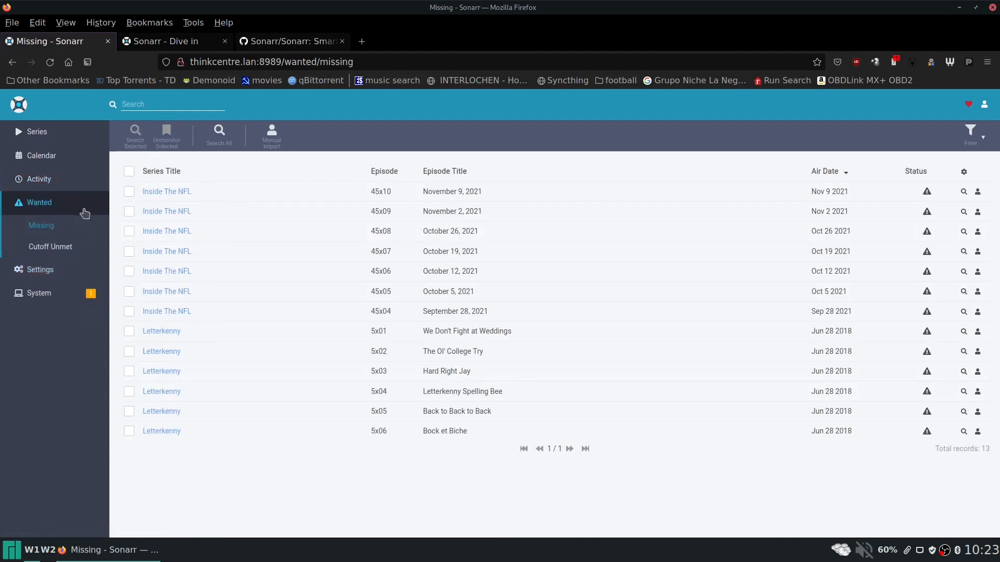
Review the Media Management settings, including the Multi-Episode Style choices, without changing the selected style.
left_click(42, 270)
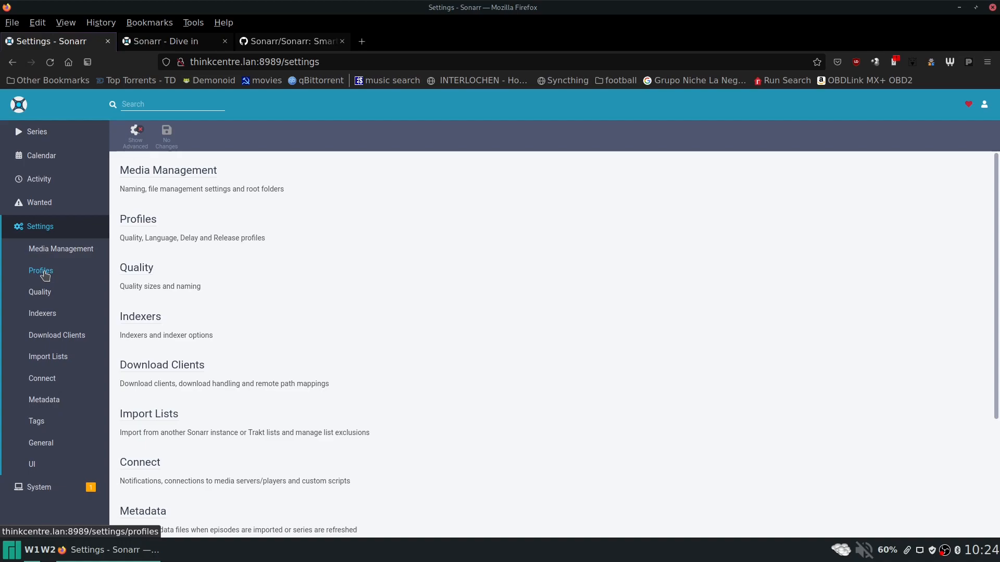
left_click(73, 252)
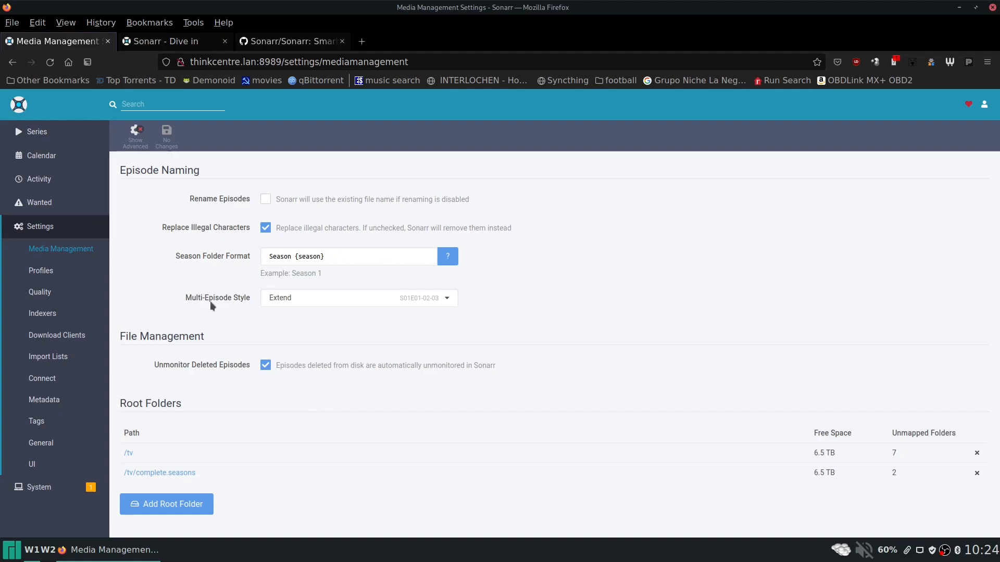
left_click(449, 299)
left_click(455, 301)
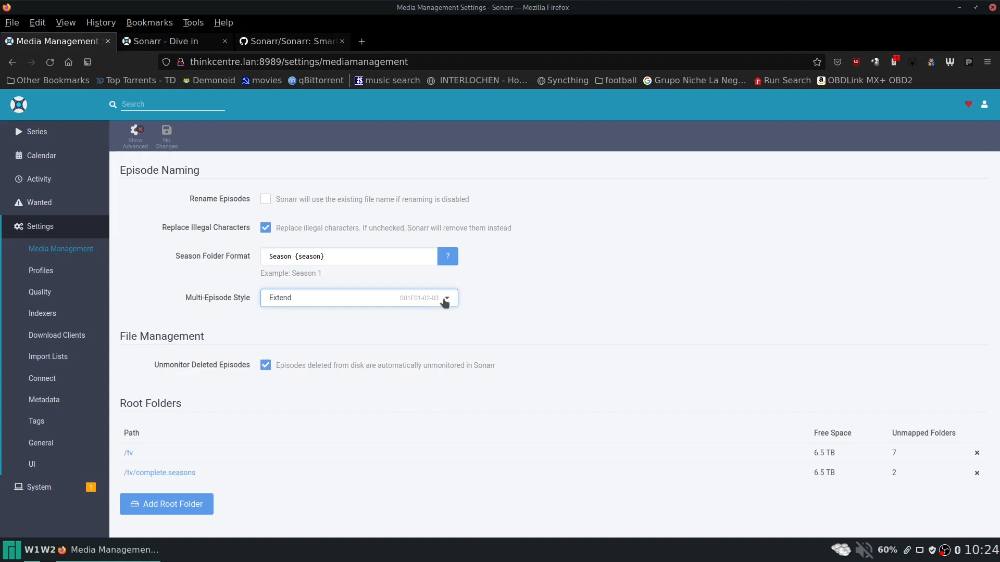
left_click(448, 302)
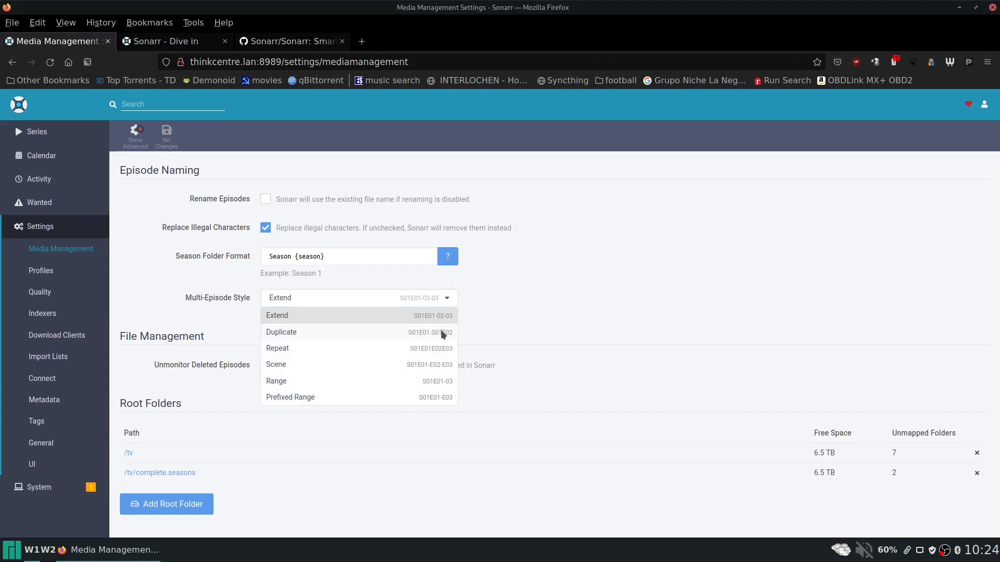
left_click(509, 298)
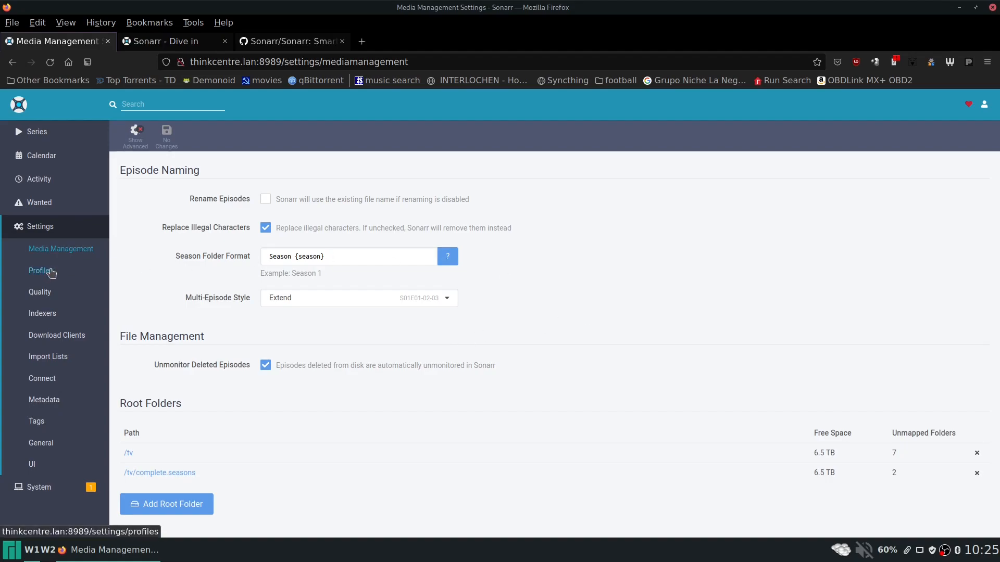
Review the quality, language, delay and release profiles in the settings.
left_click(51, 272)
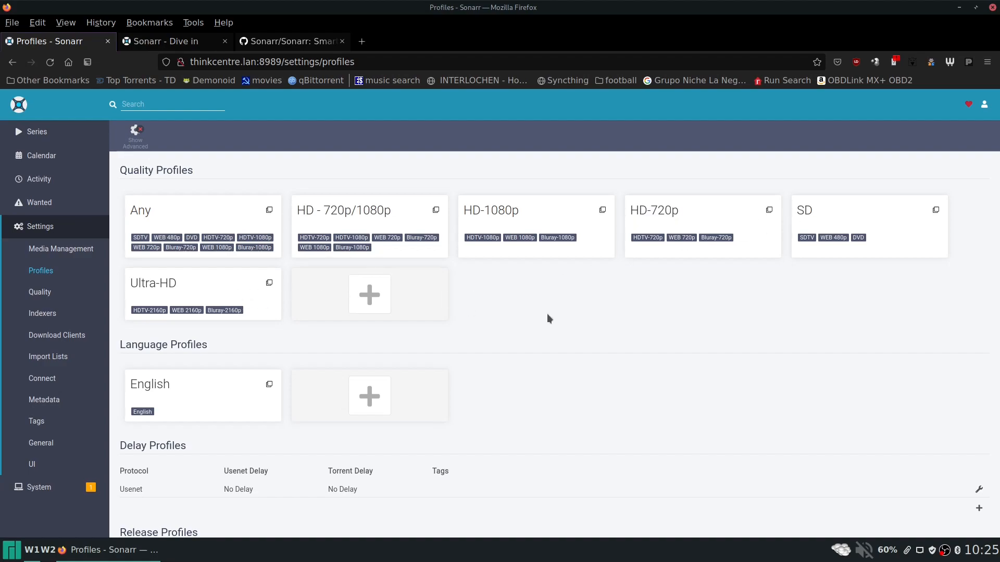
scroll(544, 317, "down", 3)
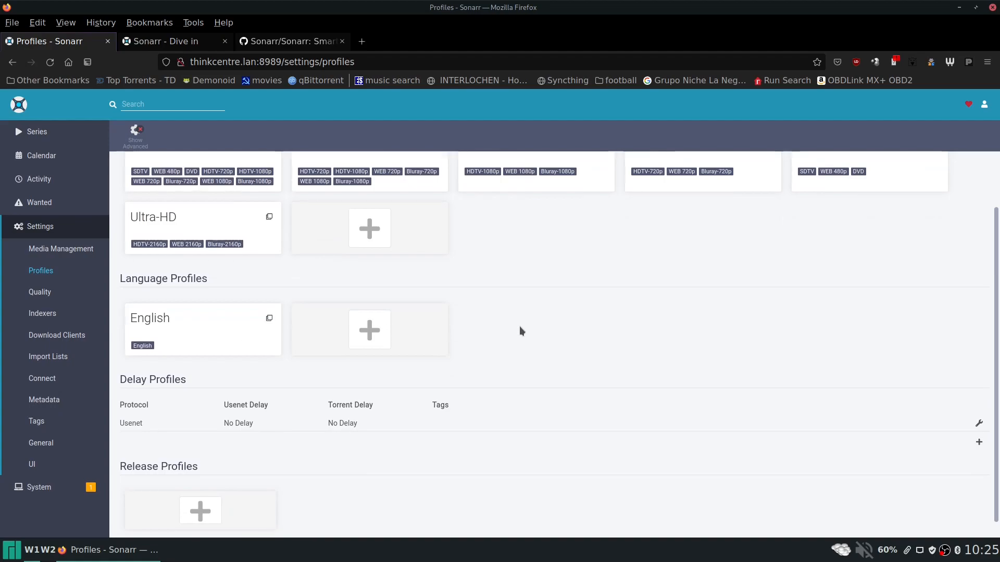
scroll(516, 328, "down", 1)
Review the size limits for every quality in the Quality Definitions settings, from Unknown through Bluray-2160p Remux.
left_click(41, 292)
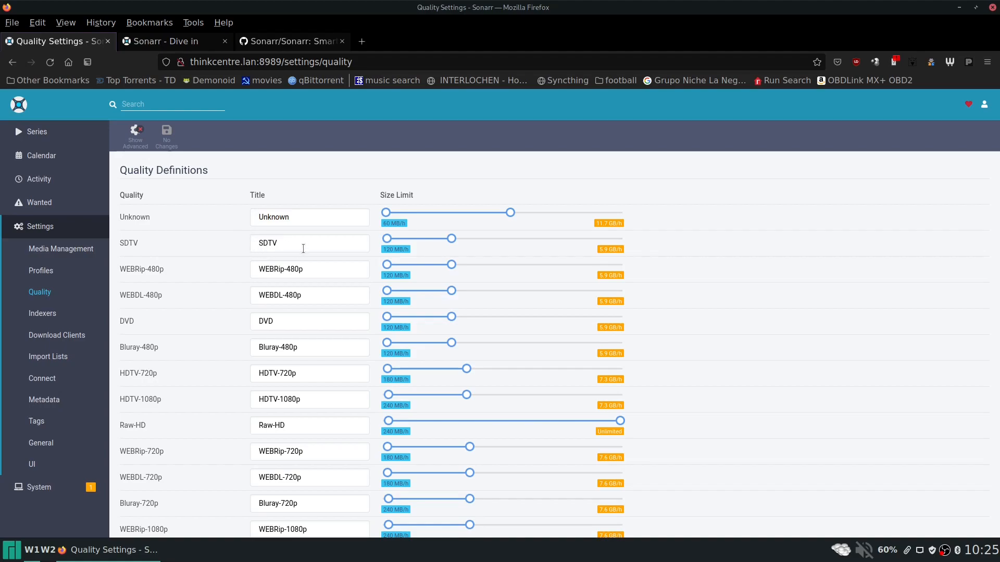
scroll(303, 249, "down", 2)
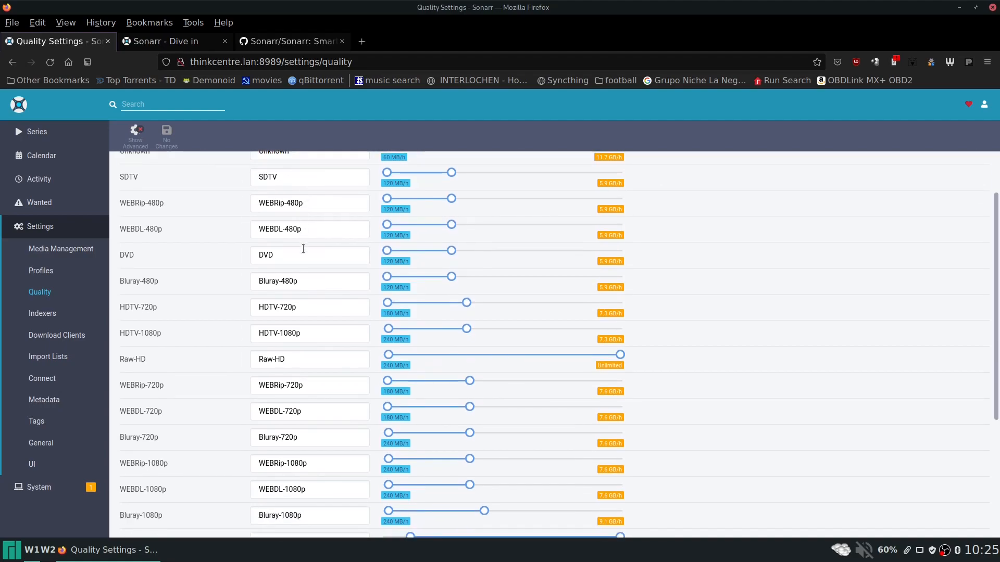
mouse_move(401, 286)
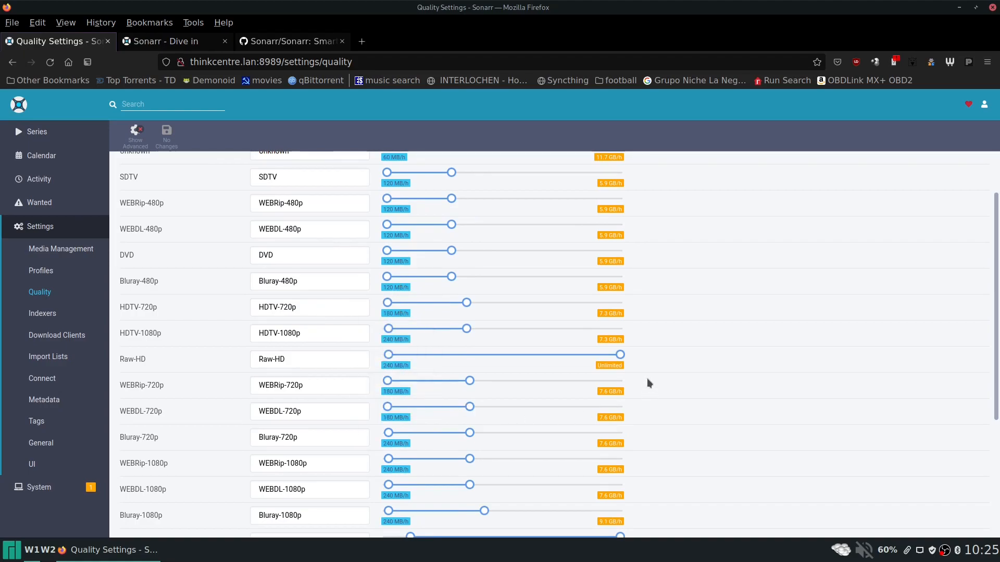
scroll(795, 389, "down", 2)
scroll(795, 390, "down", 4)
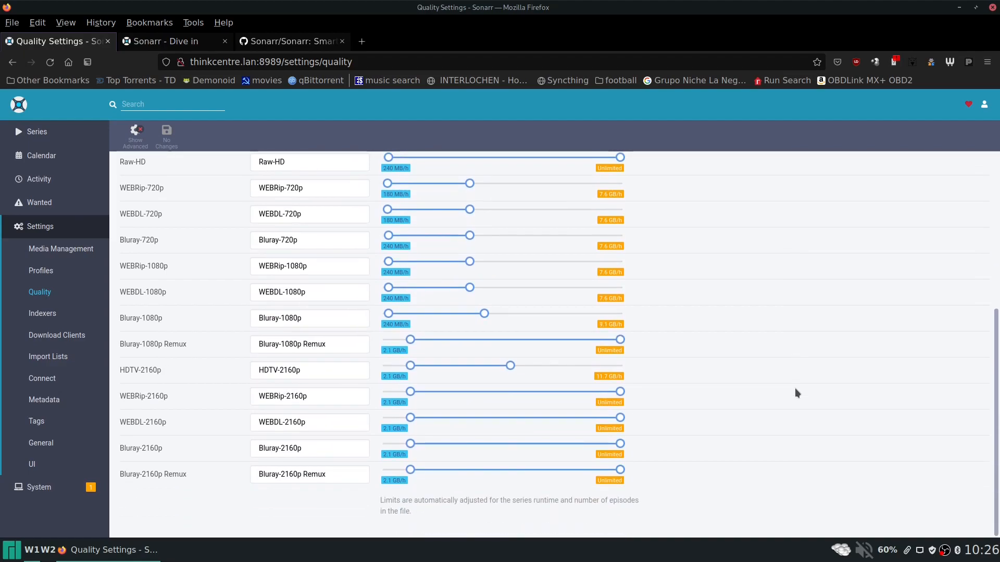
scroll(796, 392, "up", 8)
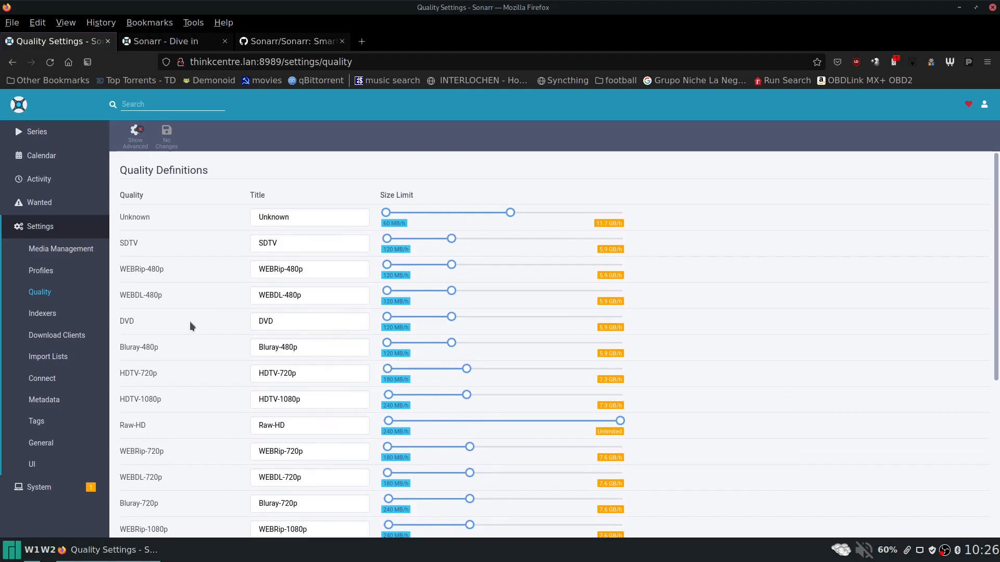
Review the Indexers settings and the Usenet and torrent indexer types that can be added.
left_click(52, 313)
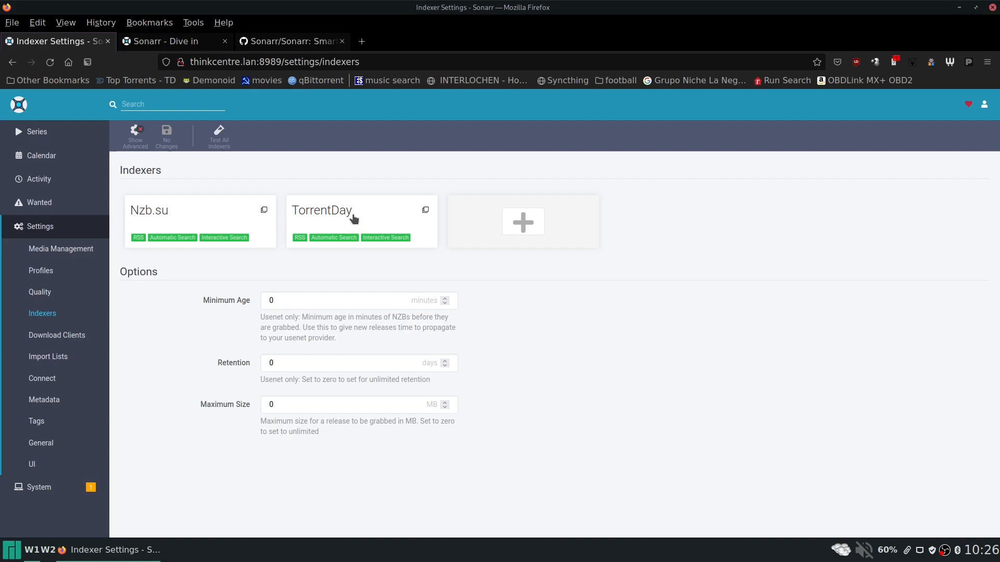
left_click(524, 224)
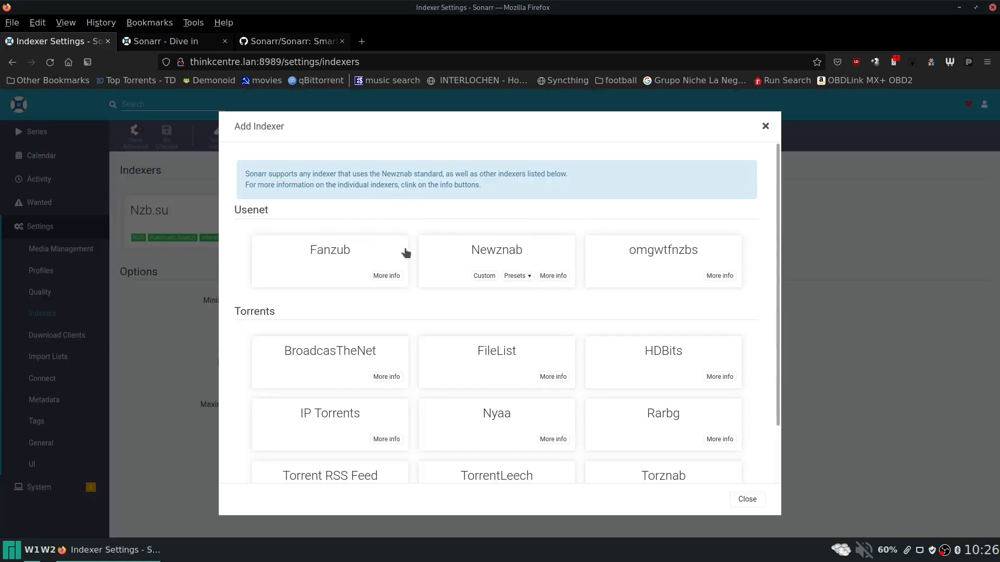
scroll(504, 211, "down", 2)
scroll(504, 214, "up", 2)
scroll(688, 252, "down", 2)
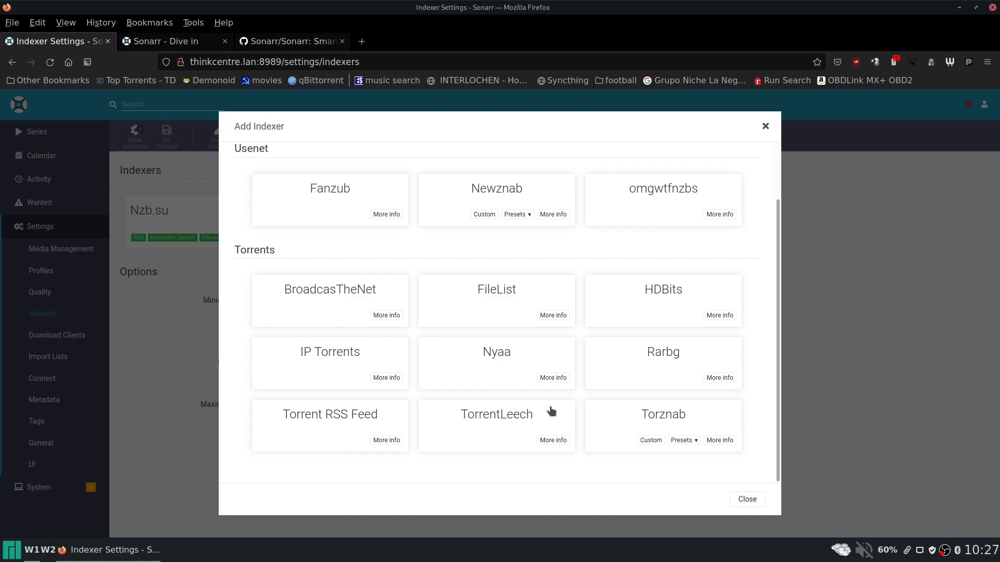
Look over the Usenet and torrent indexer types that can be added, and find Jackett on the home dashboard.
scroll(545, 407, "up", 2)
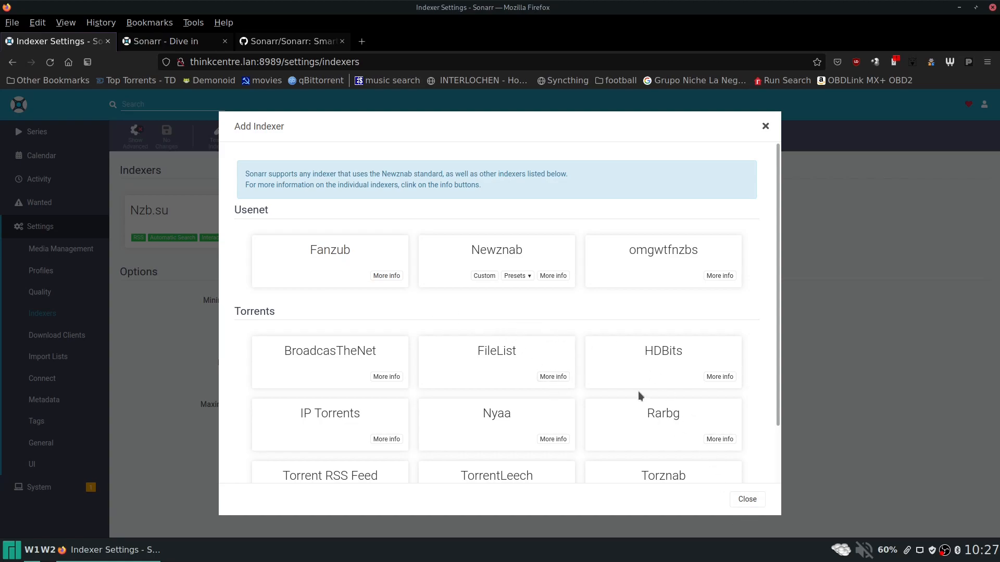
scroll(641, 398, "down", 2)
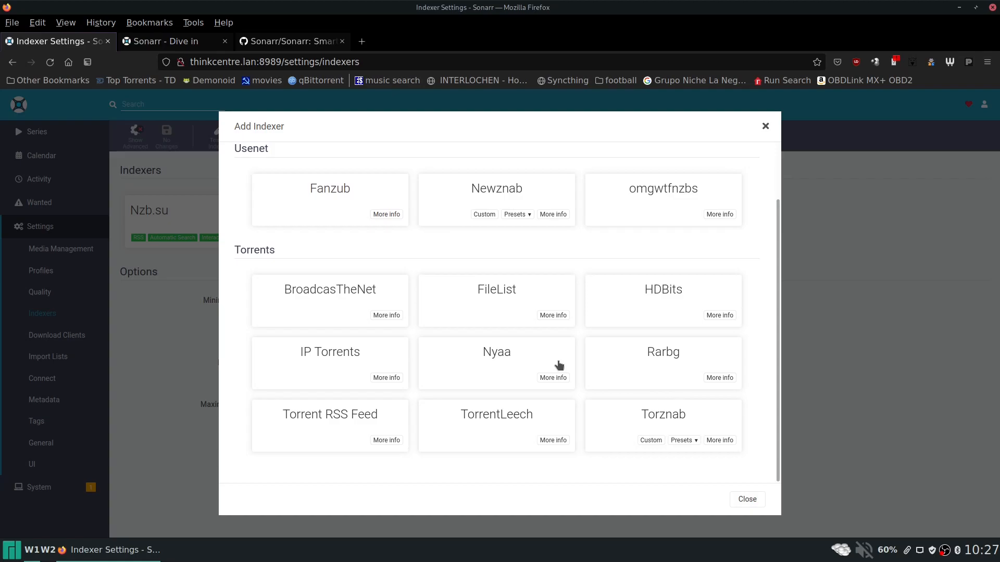
left_click(747, 499)
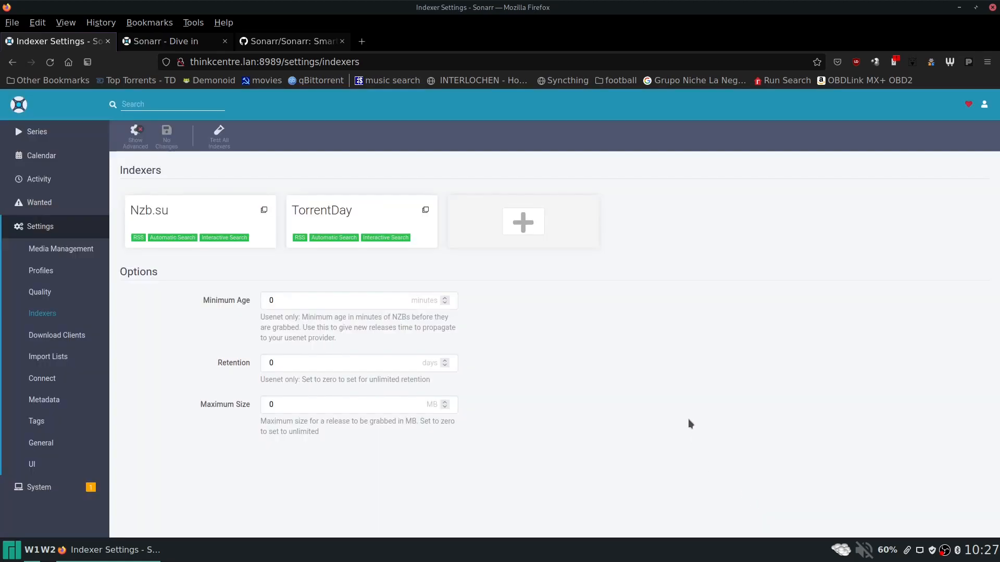
middle_click(69, 62)
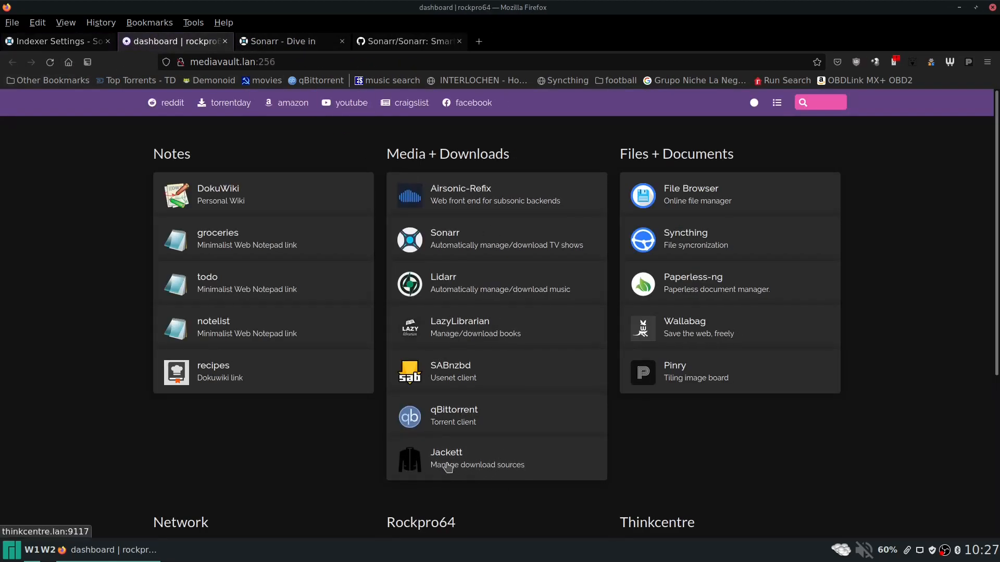
middle_click(168, 41)
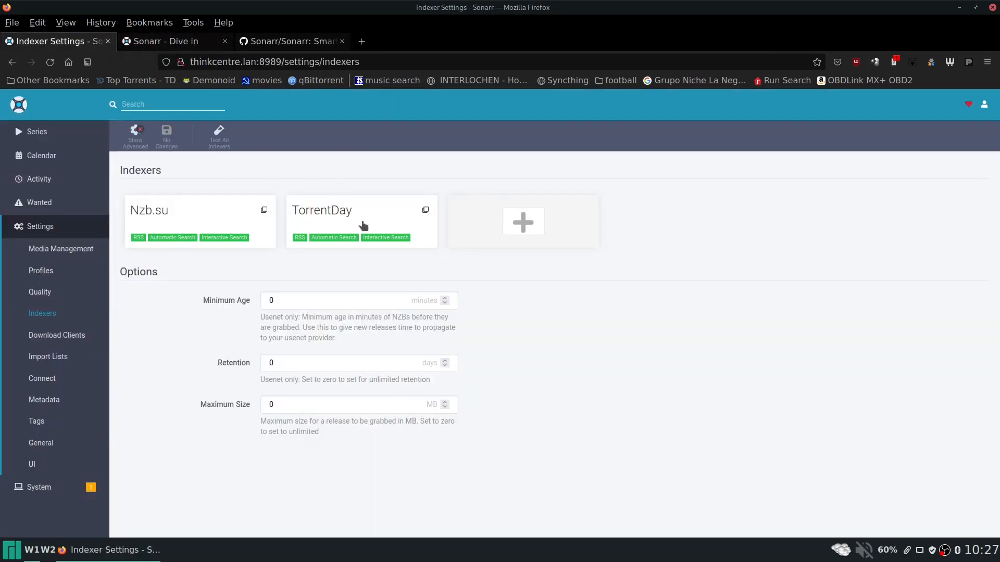
Inspect the configuration of the TorrentDay Torznab indexer and leave it without saving.
left_click(524, 223)
left_click(766, 127)
left_click(338, 210)
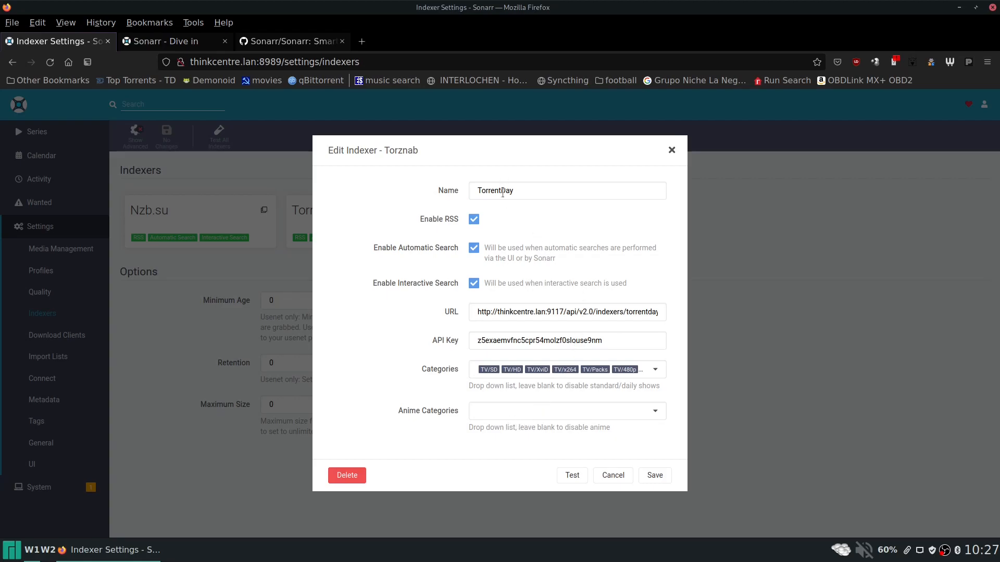
left_click_drag(519, 191, 457, 191)
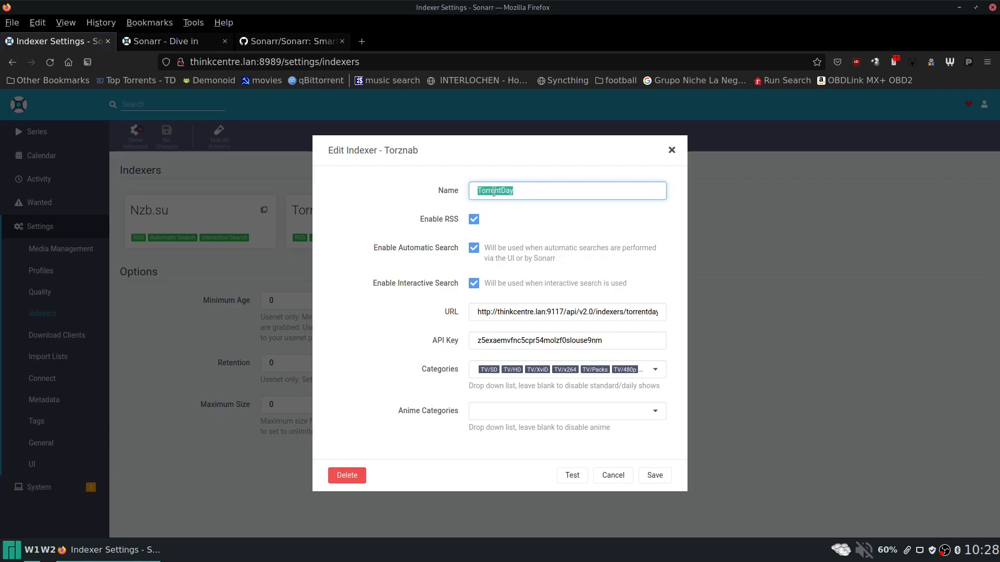
left_click(556, 190)
left_click(607, 476)
Start an interactive search for The Simpsons season 33 episode 1, The Star of the Backstage, and close it.
left_click(33, 137)
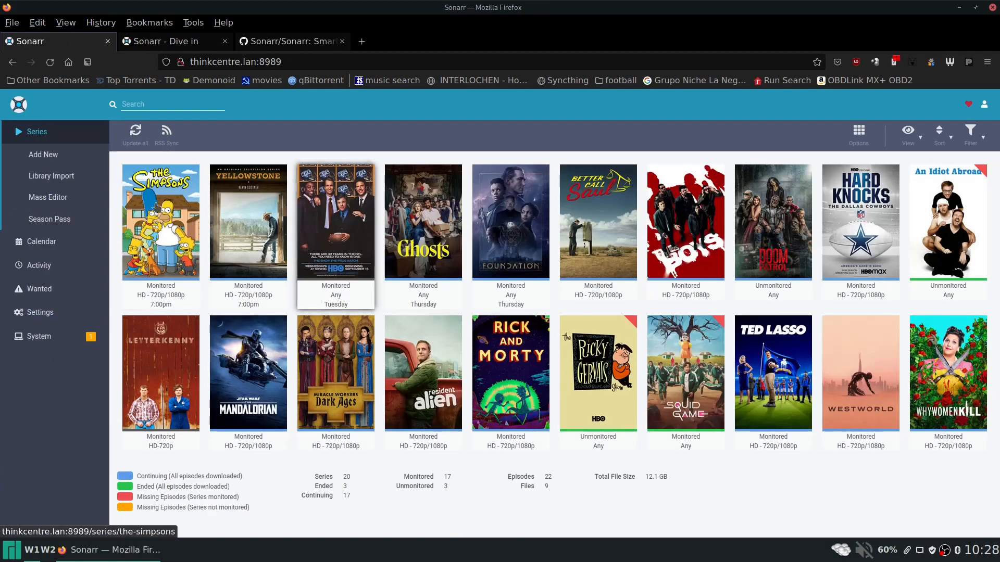
left_click(161, 229)
scroll(494, 386, "down", 4)
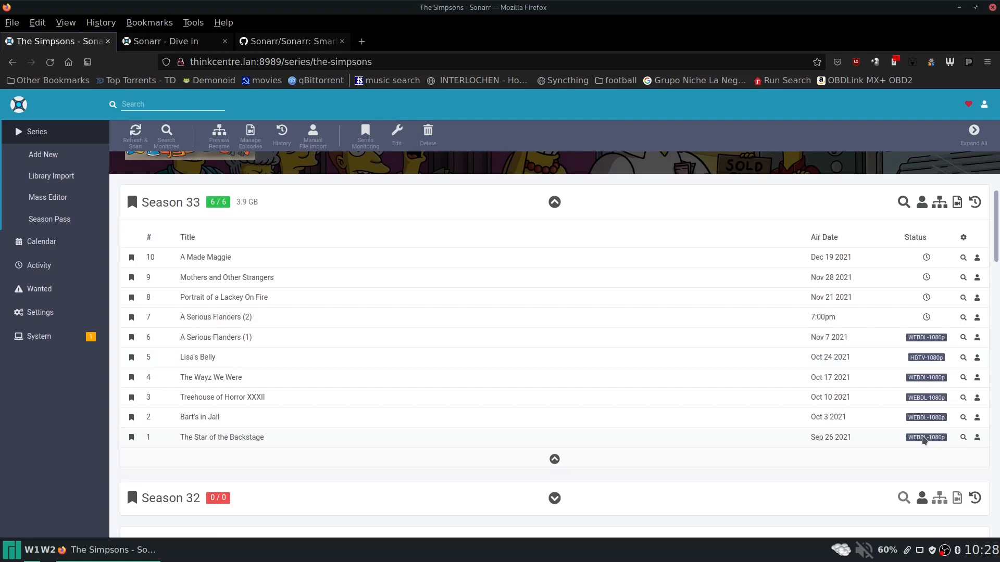
left_click(977, 438)
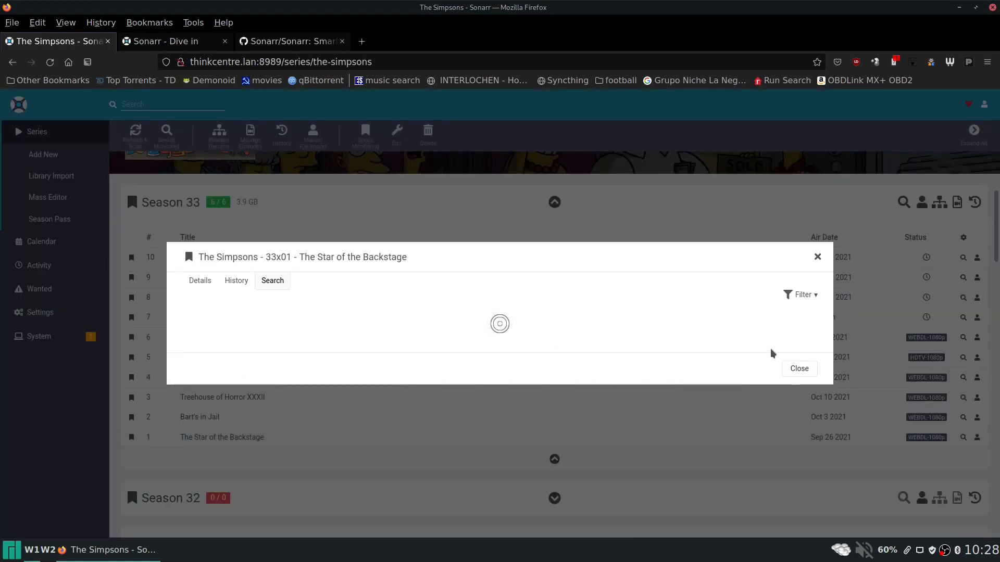
left_click(800, 368)
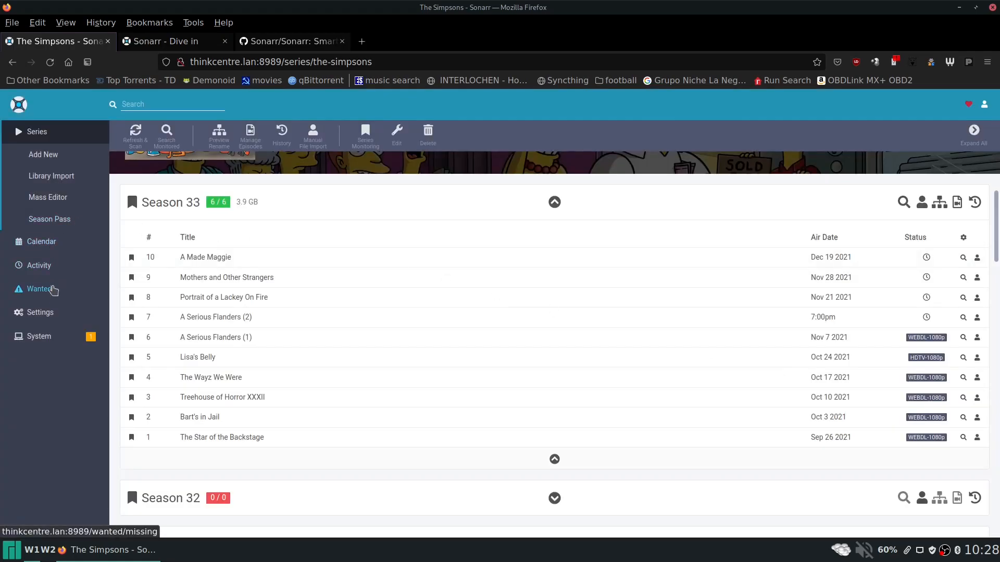
Return to the Indexers settings and recheck TorrentDay's search options, URL and categories without saving.
left_click(58, 312)
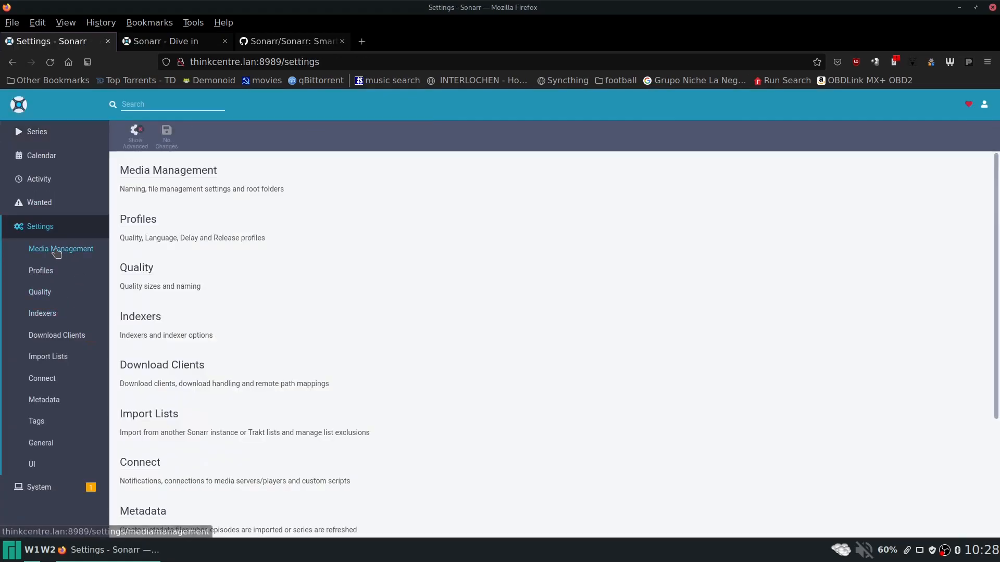
left_click(58, 314)
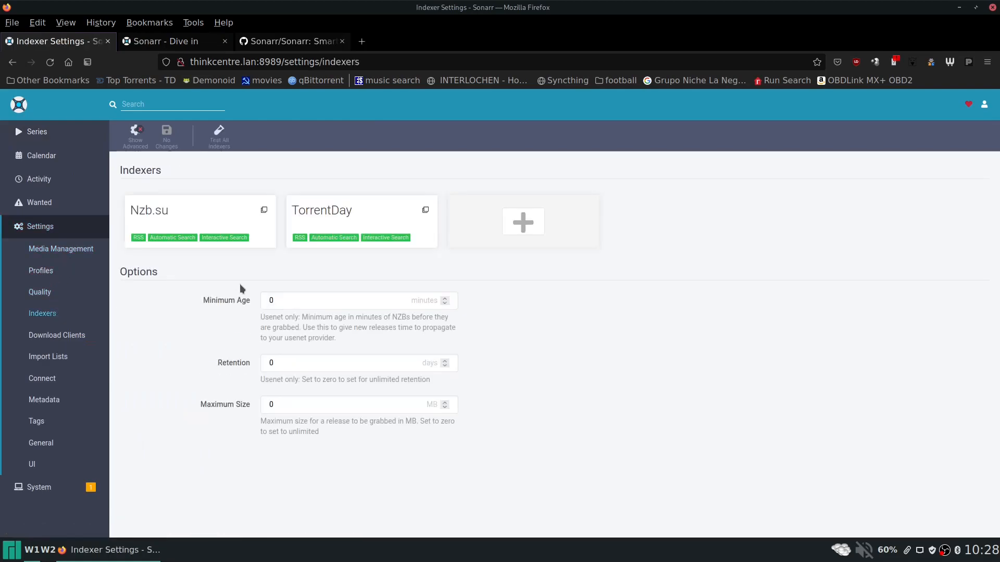
left_click(331, 216)
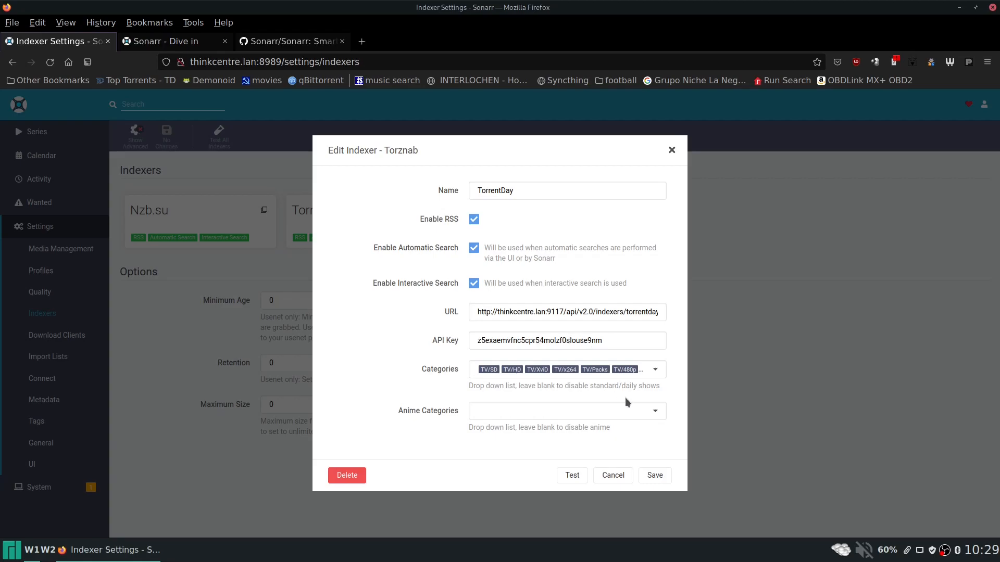
left_click(617, 477)
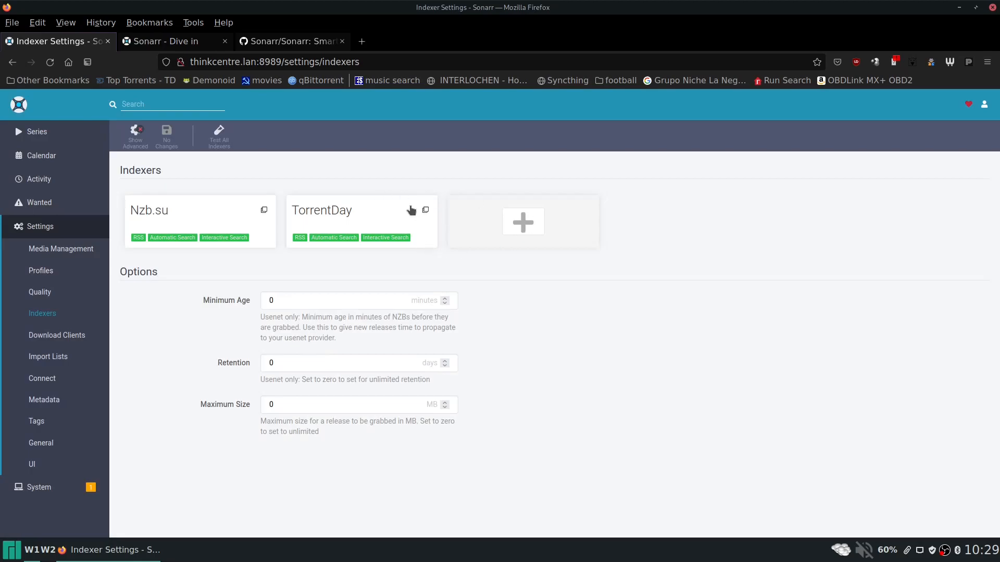
Review the indexer types again, including the Newznab presets, without adding an indexer.
left_click(536, 219)
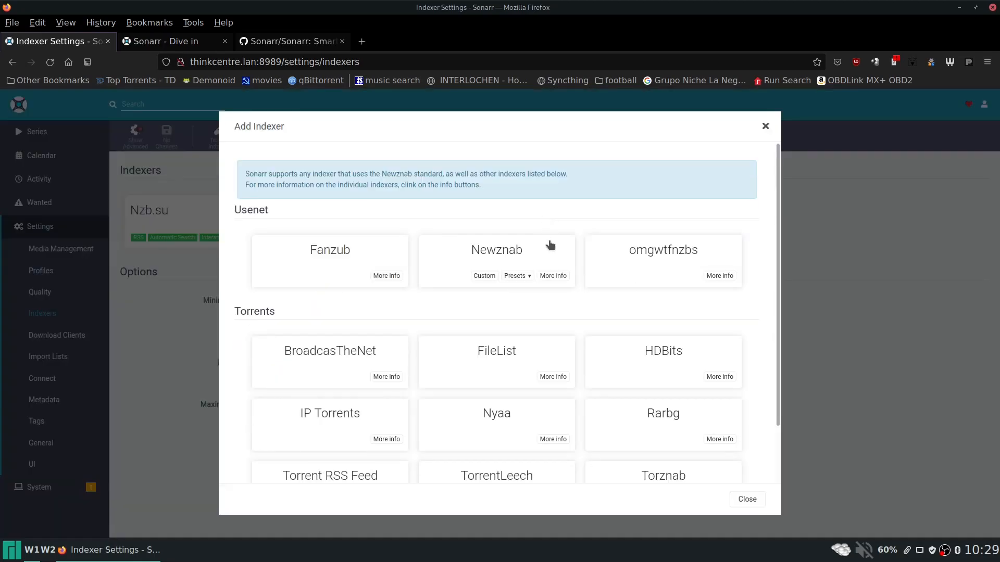
scroll(547, 242, "down", 2)
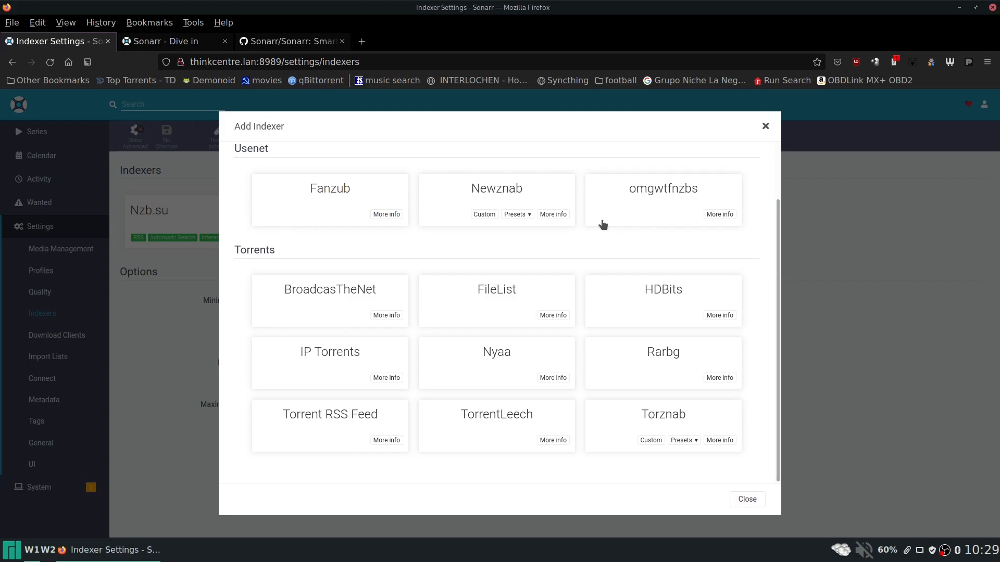
left_click(750, 501)
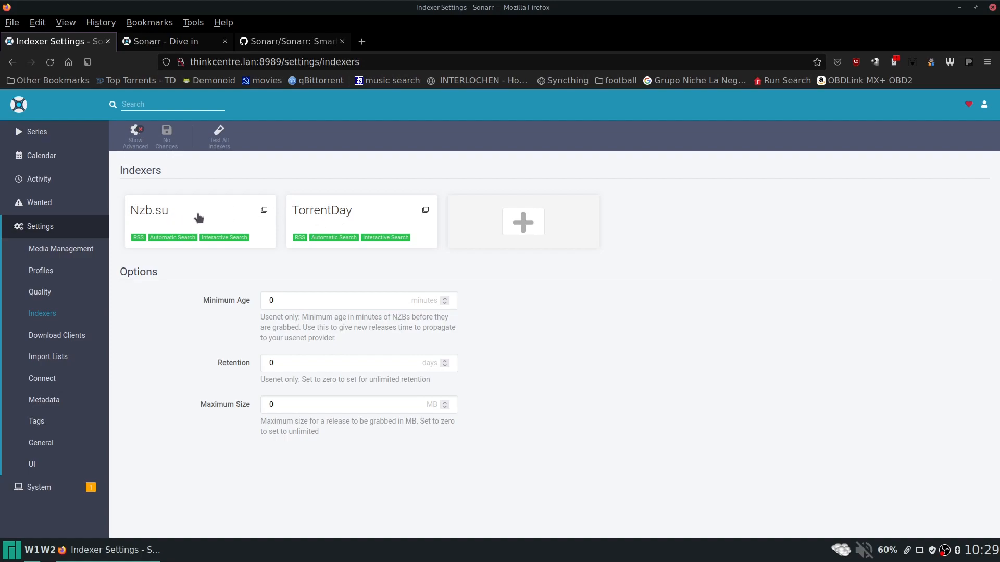
left_click(532, 223)
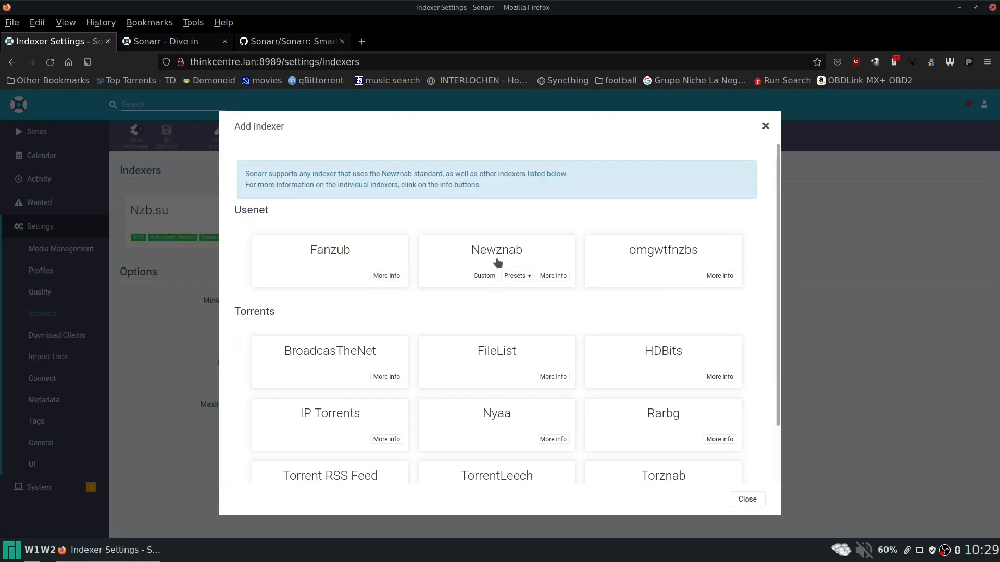
left_click(523, 278)
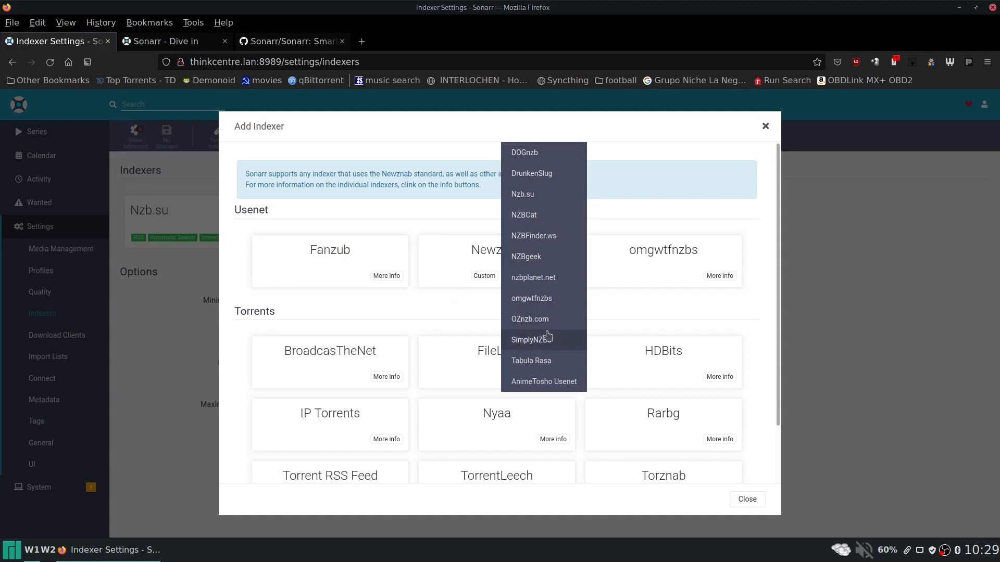
left_click(462, 298)
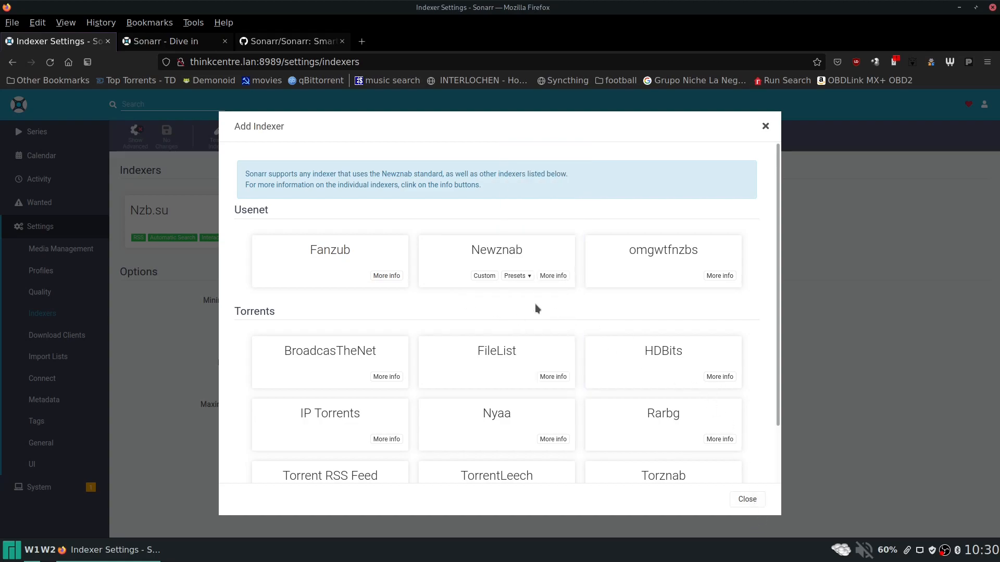
left_click(748, 500)
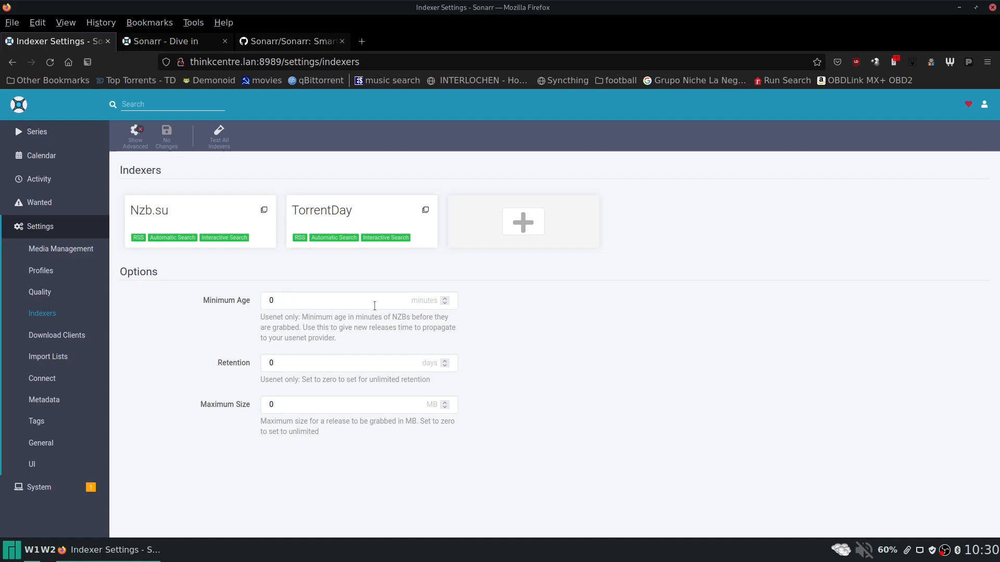
Review the Download Clients settings and find the torrent and Usenet clients on the home dashboard.
left_click(60, 340)
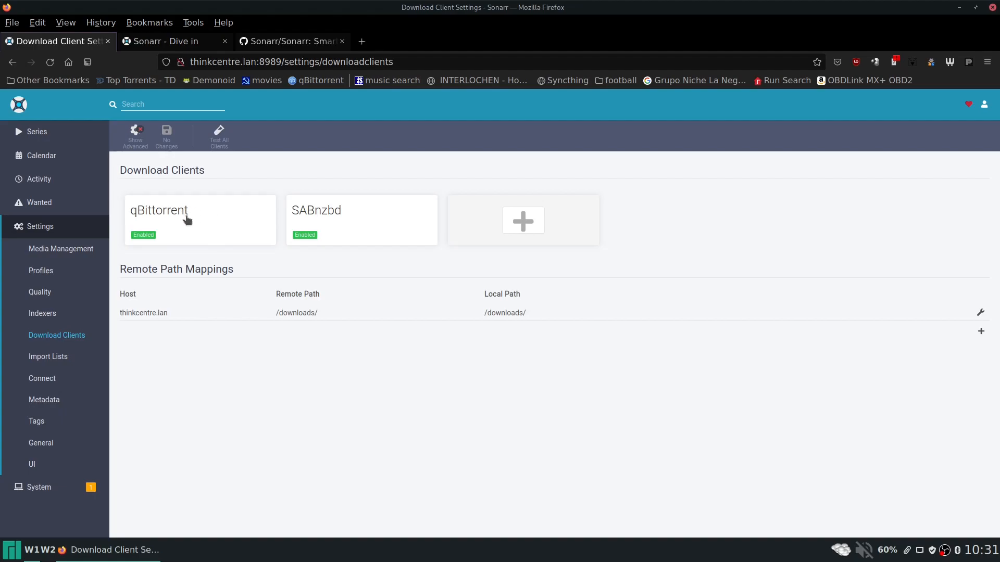
middle_click(68, 62)
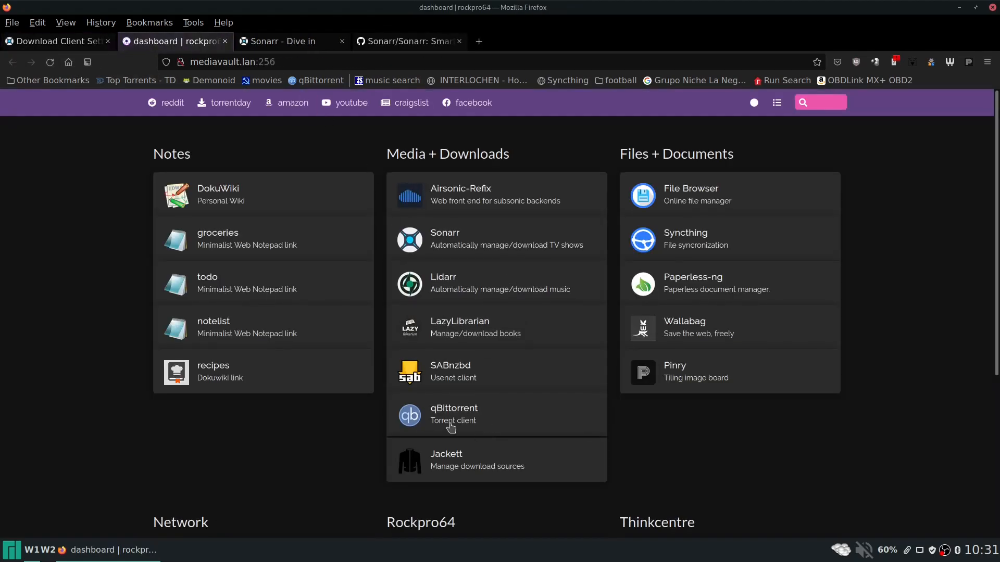
left_click(85, 45)
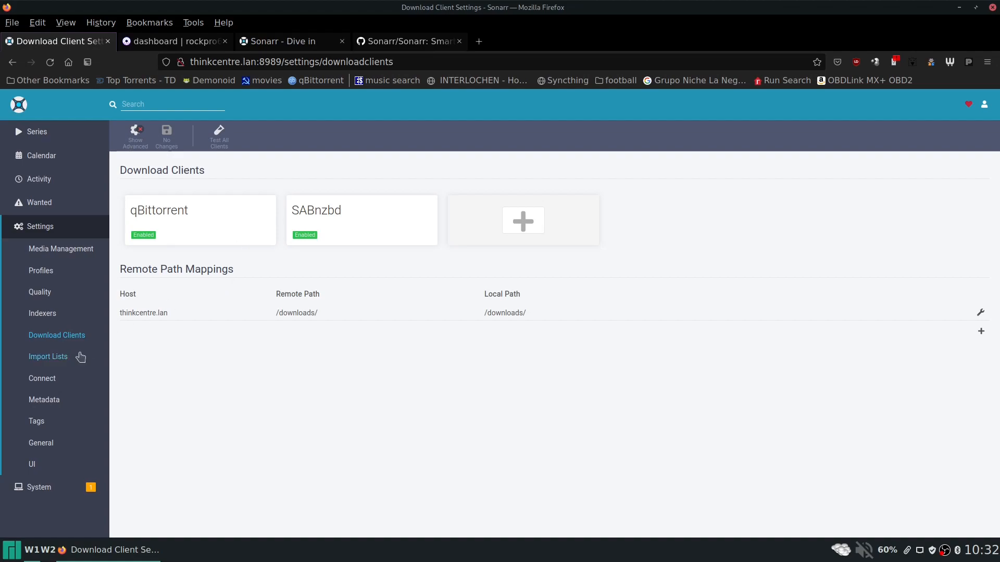
Review the Import Lists settings, including the available list types and the Trakt List help page, without adding a list.
left_click(50, 358)
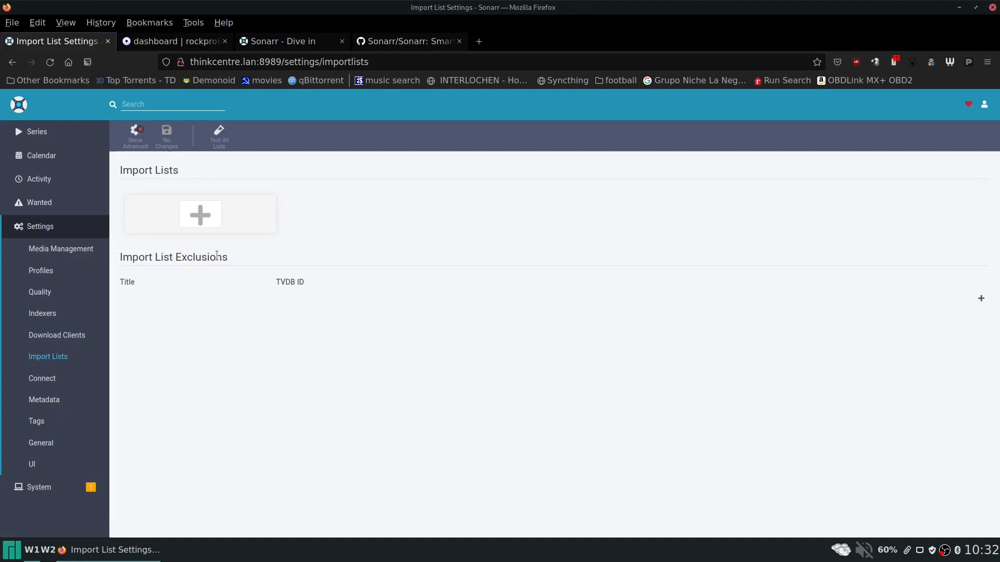
left_click(200, 215)
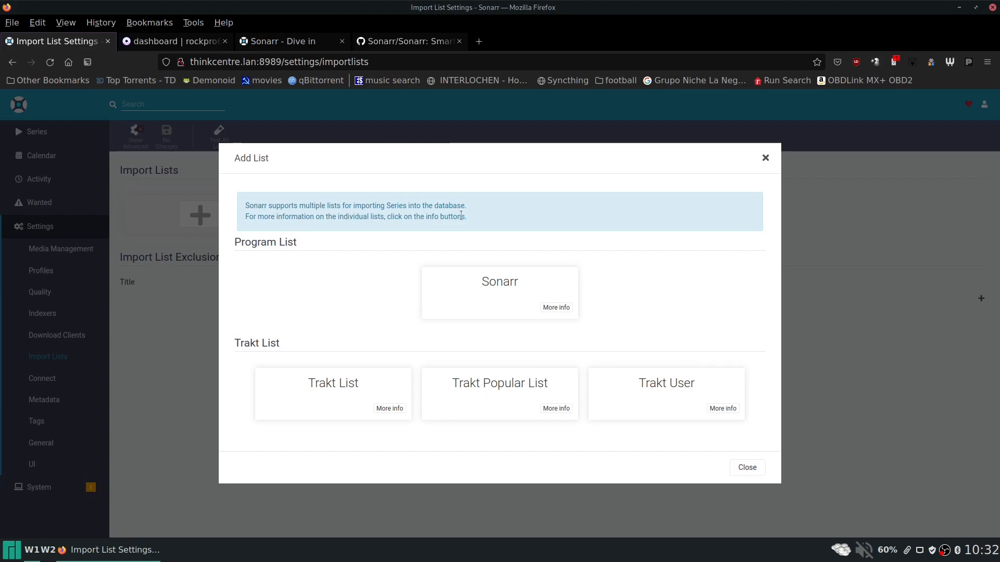
left_click(388, 408)
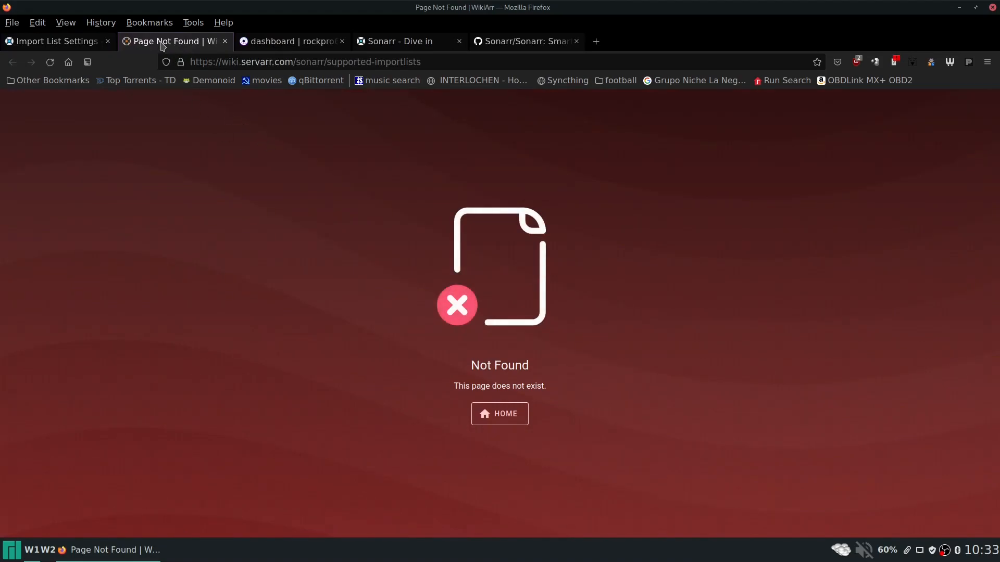
middle_click(162, 46)
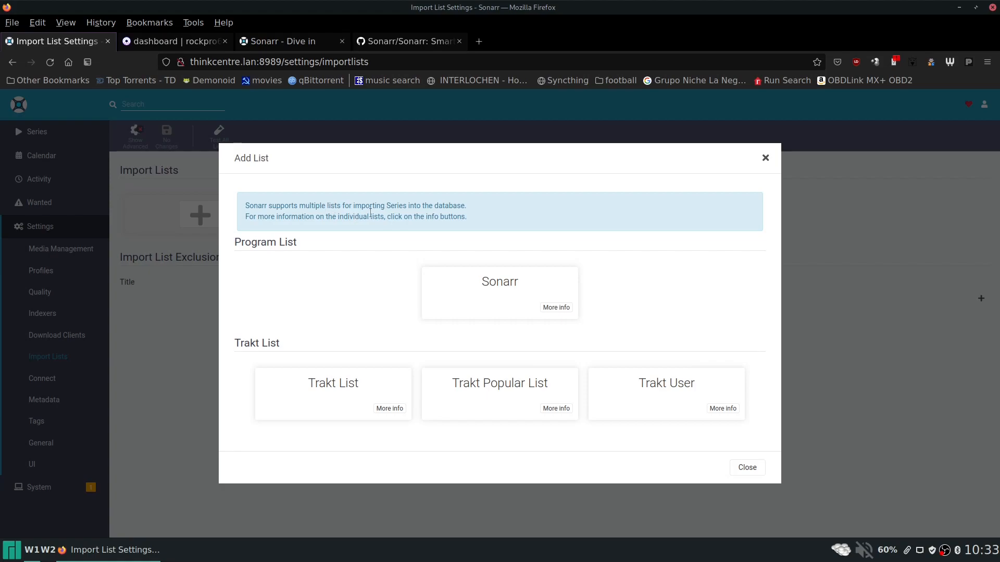
left_click(750, 468)
Review the Connect settings and the notification services that can be added, from Boxcar through Webhook.
left_click(42, 378)
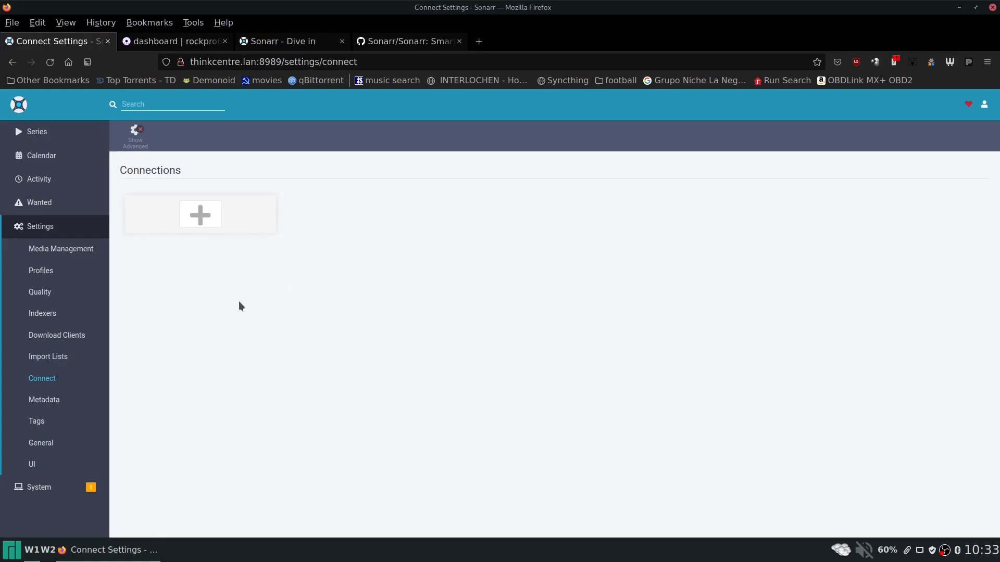
left_click(201, 215)
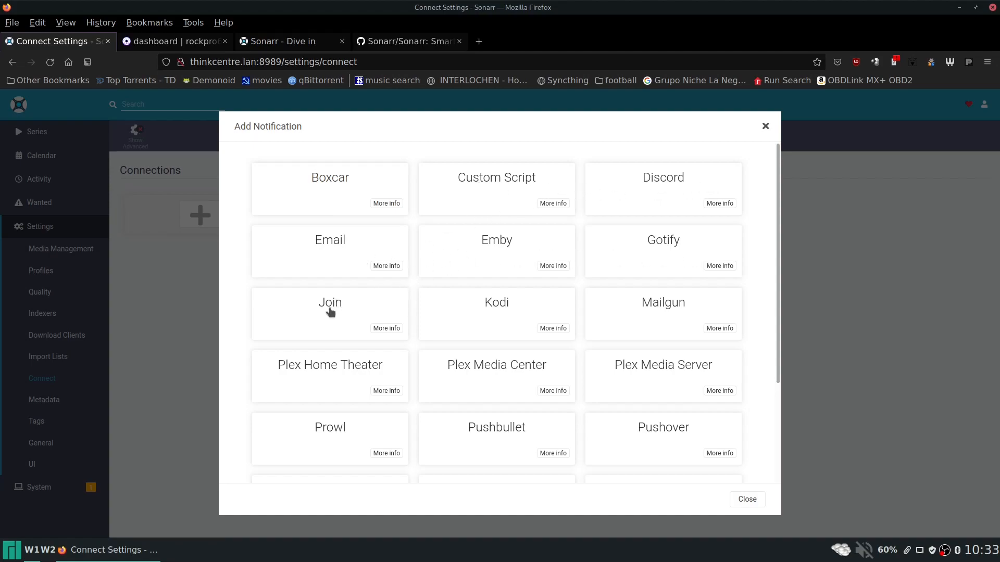
scroll(674, 311, "down", 3)
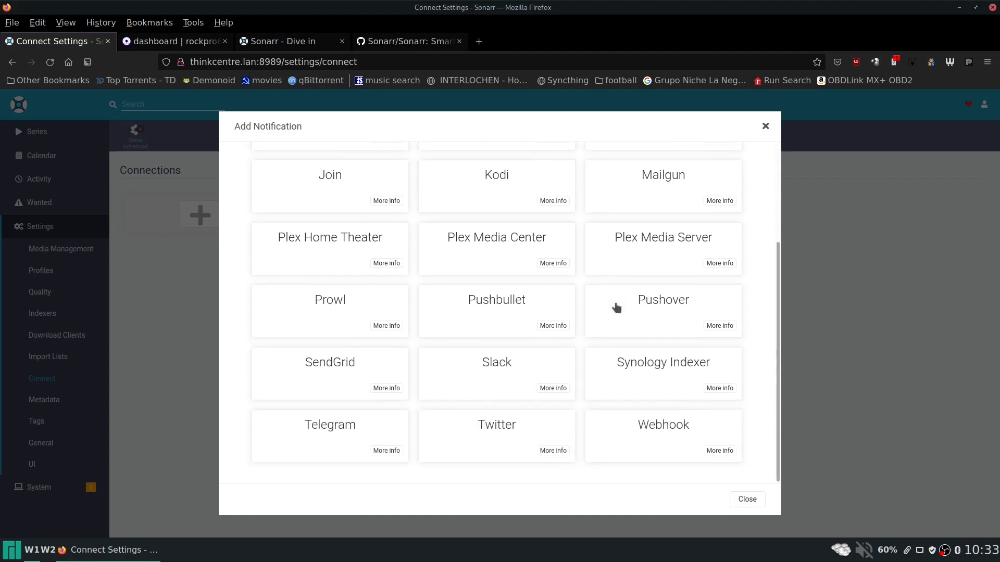
scroll(616, 307, "up", 3)
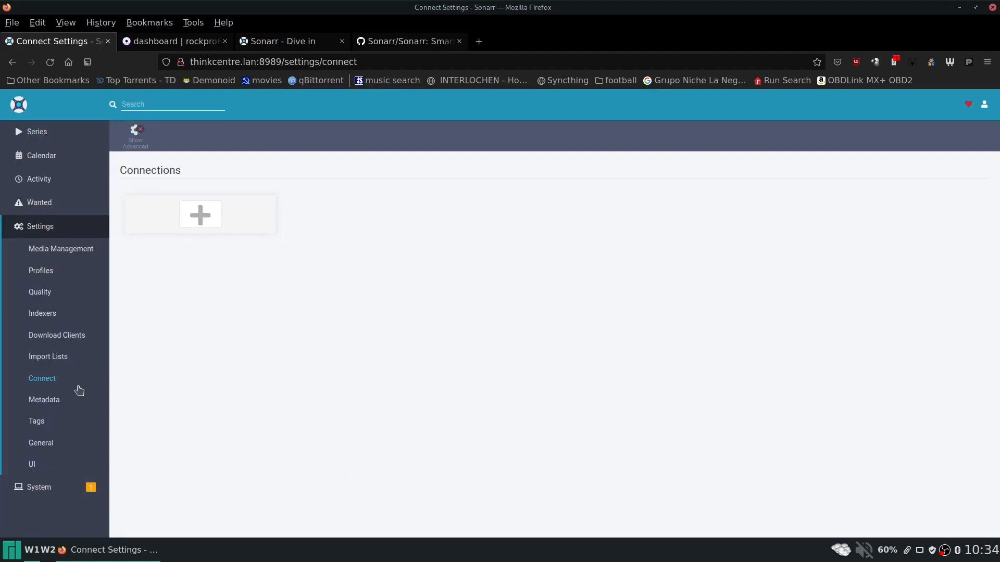
Review the Metadata and Tags settings pages.
left_click(52, 400)
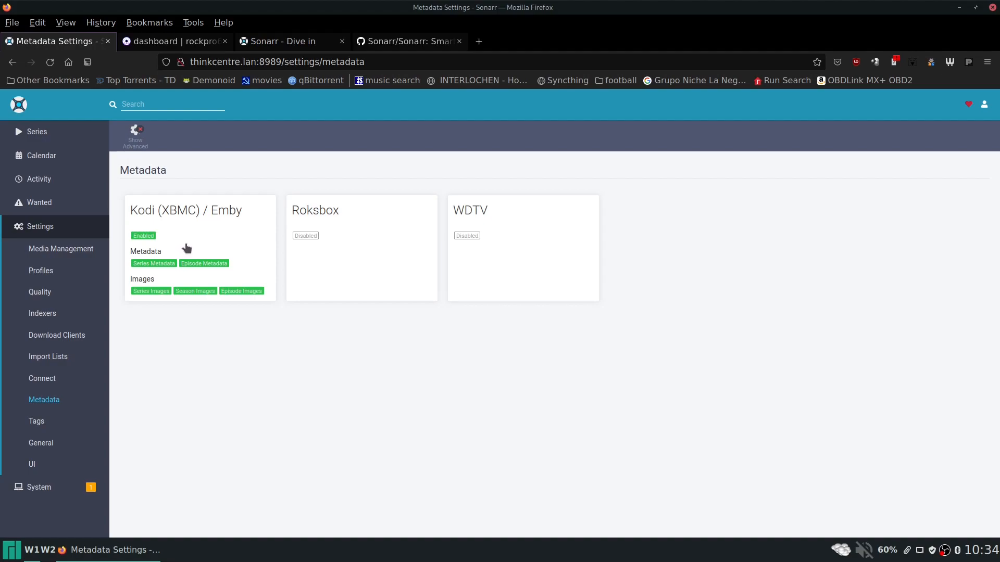
left_click(47, 426)
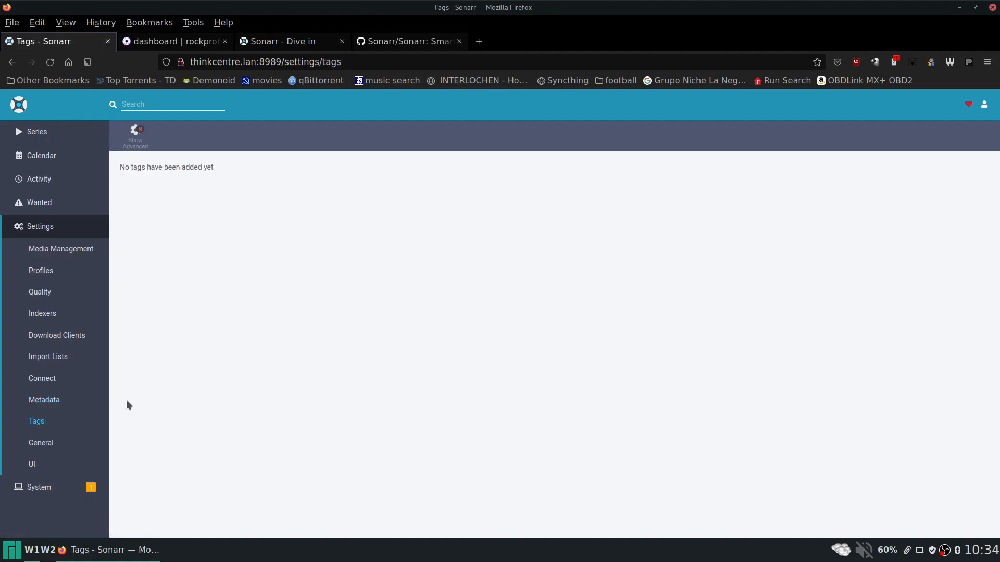
Review the General settings from Host through Analytics, and the UI settings for calendar, dates and style.
left_click(45, 447)
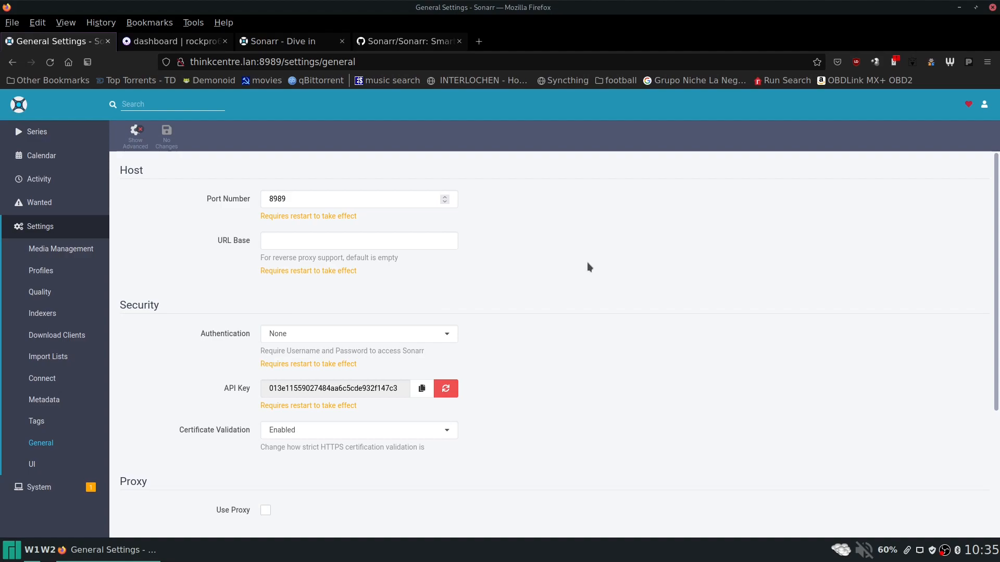
scroll(588, 264, "down", 5)
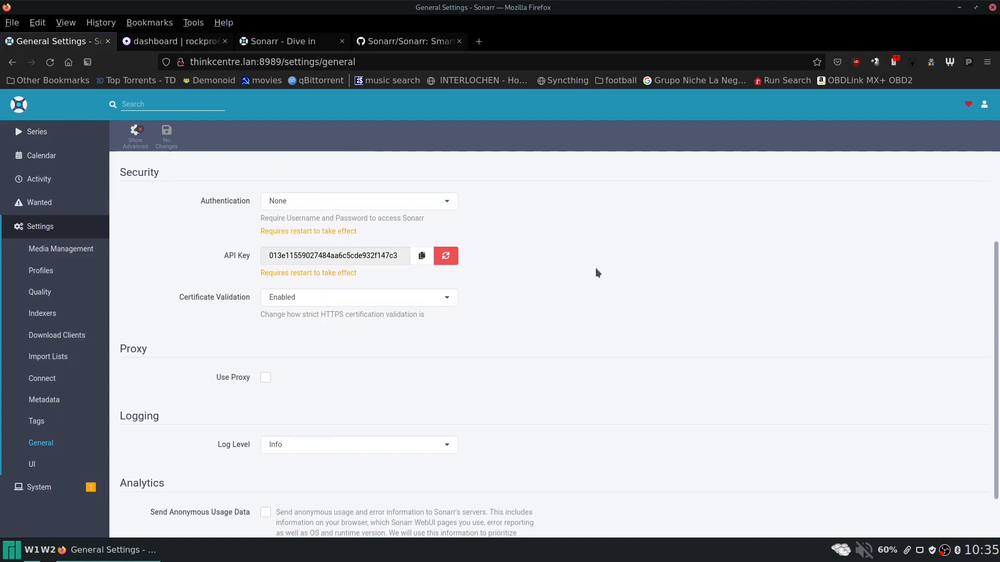
scroll(597, 272, "down", 2)
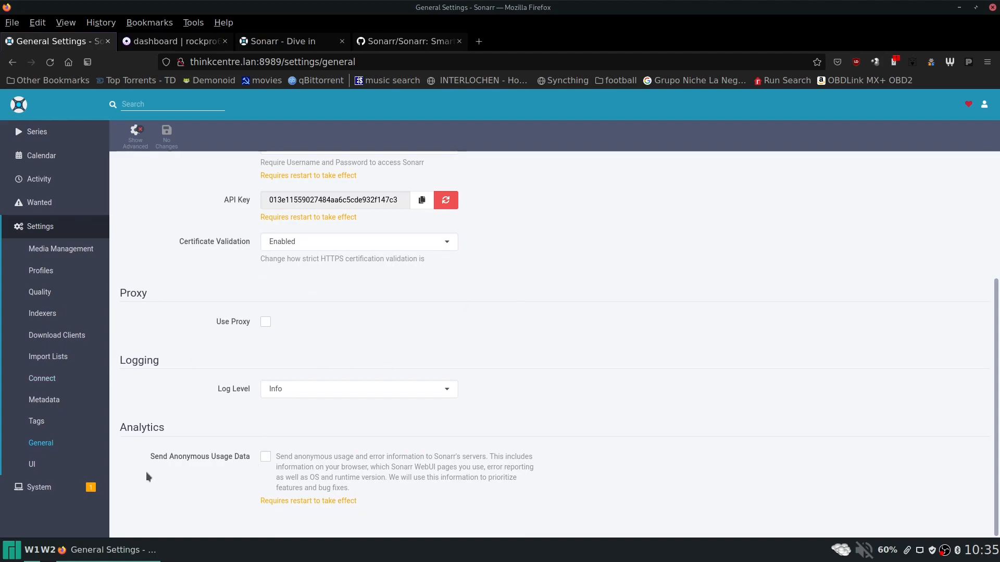
left_click(35, 463)
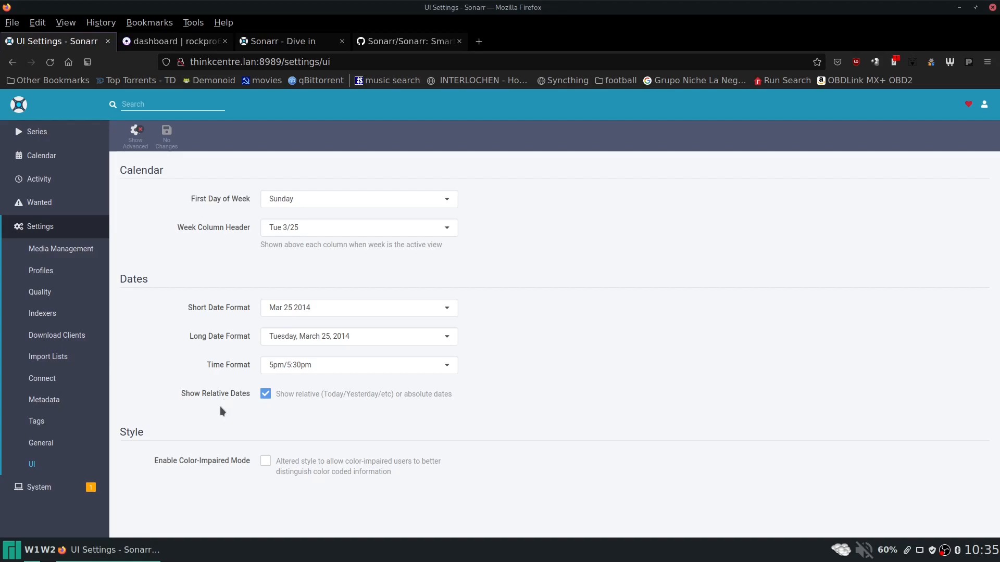
Review the System pages for status, scheduled and queued tasks, and backups.
left_click(44, 490)
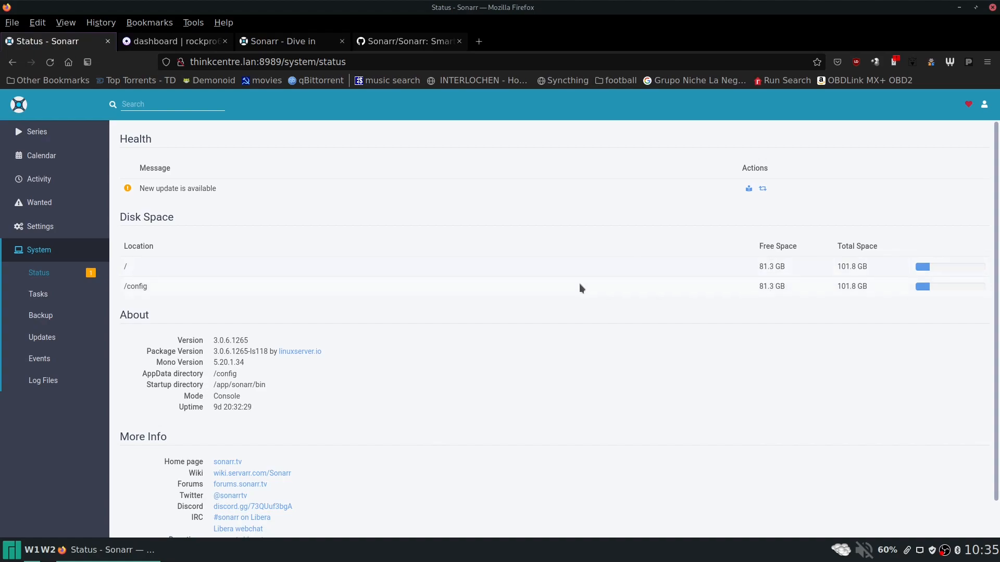
scroll(573, 285, "down", 2)
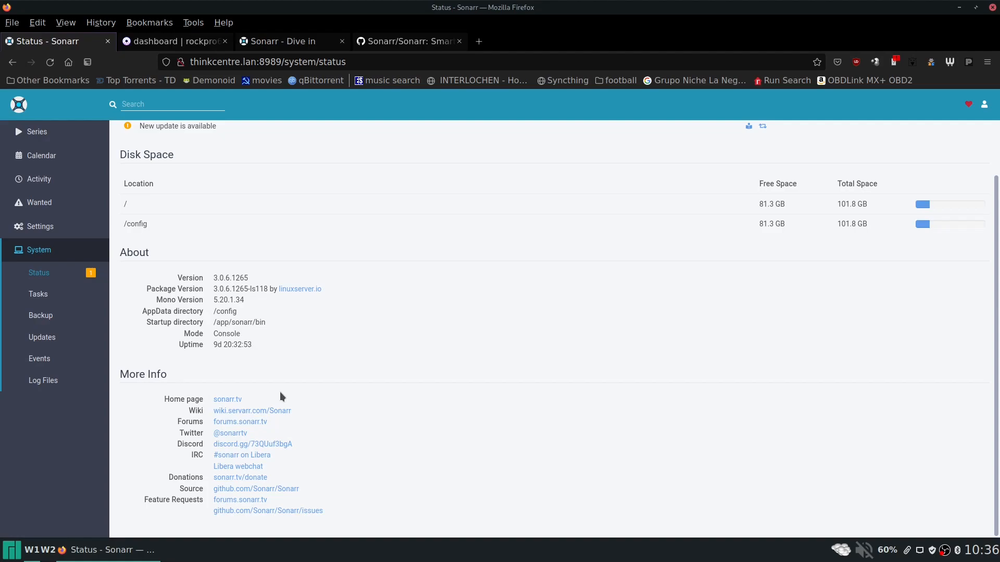
left_click(47, 297)
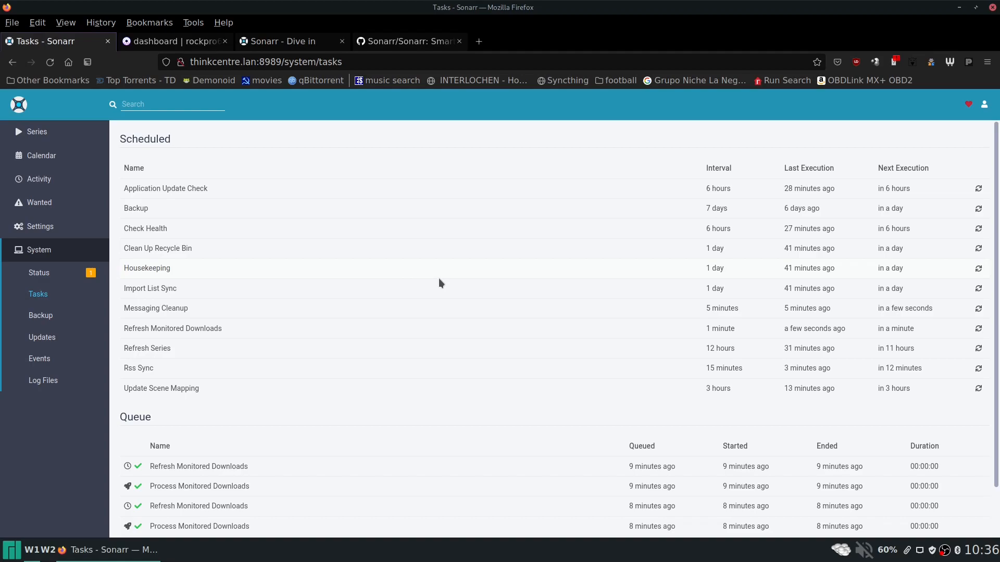
scroll(439, 279, "down", 4)
scroll(440, 279, "up", 3)
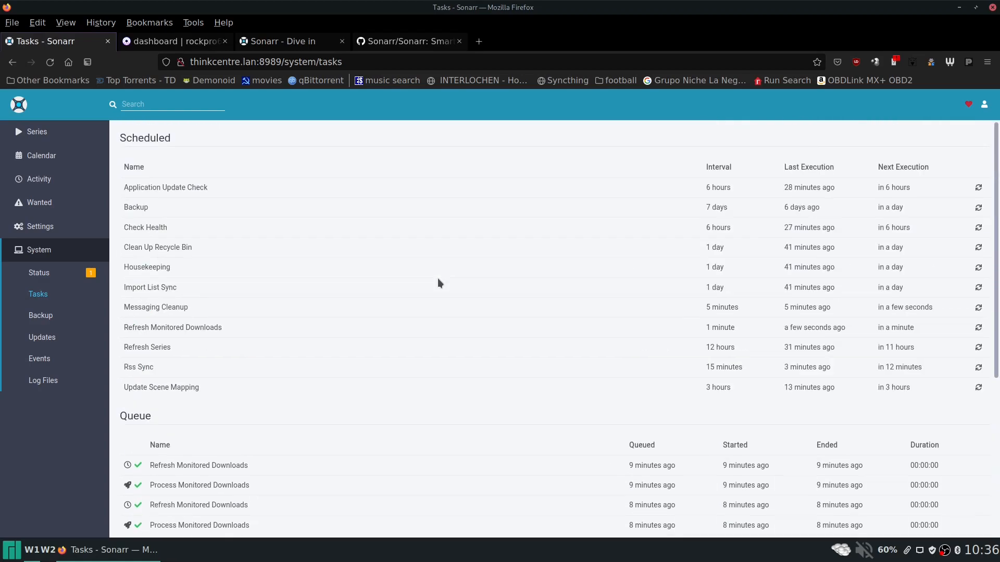
left_click(51, 317)
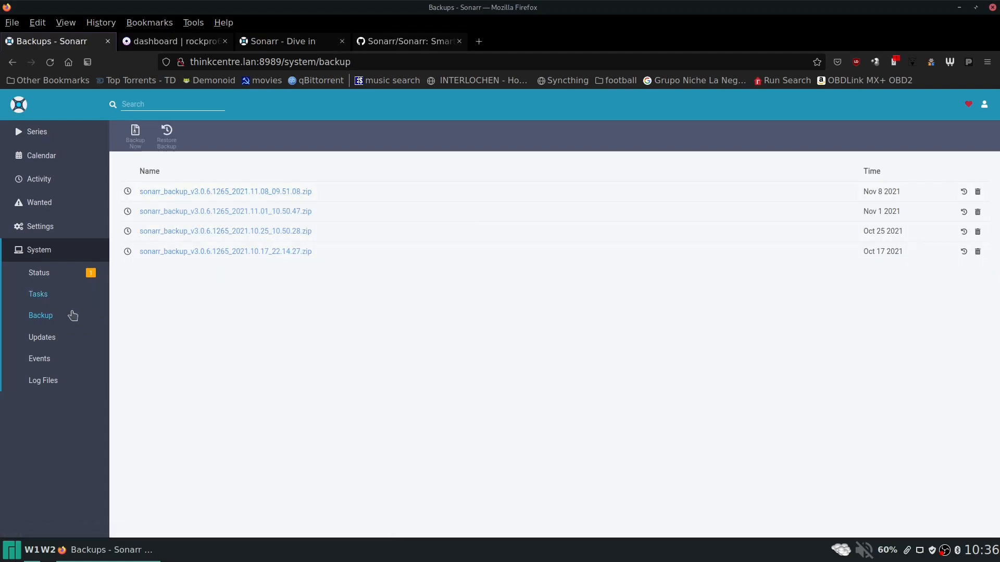
Read through the release notes on the System Updates page, from version 3.0.6.1342 back to 3.0.5.1144.
left_click(54, 339)
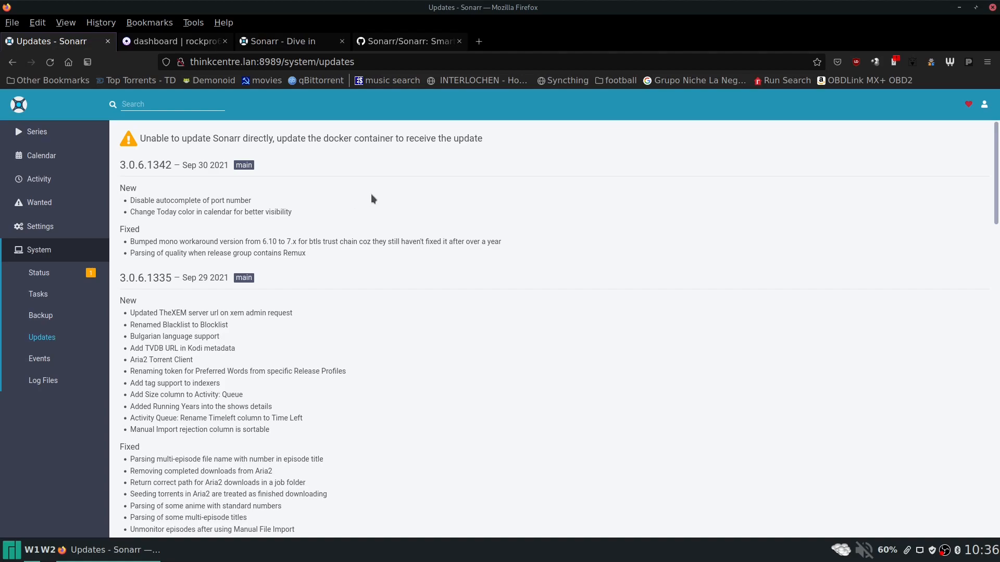
scroll(373, 198, "down", 5)
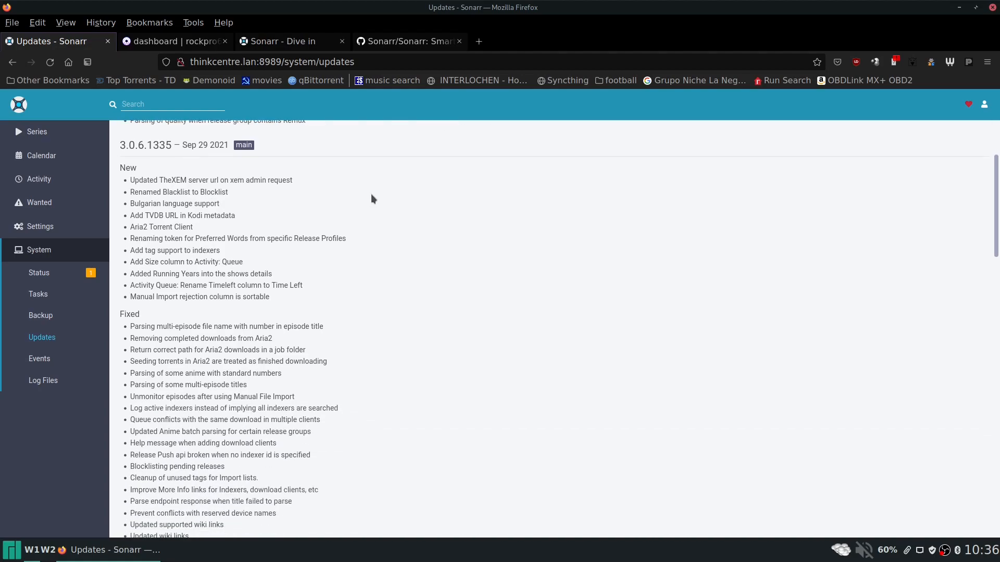
scroll(372, 196, "down", 7)
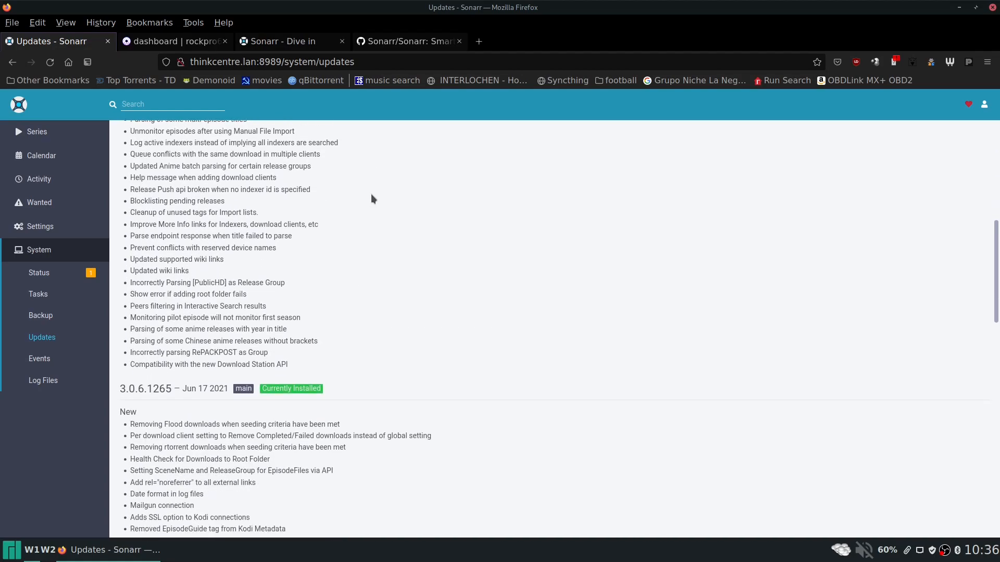
scroll(371, 196, "down", 8)
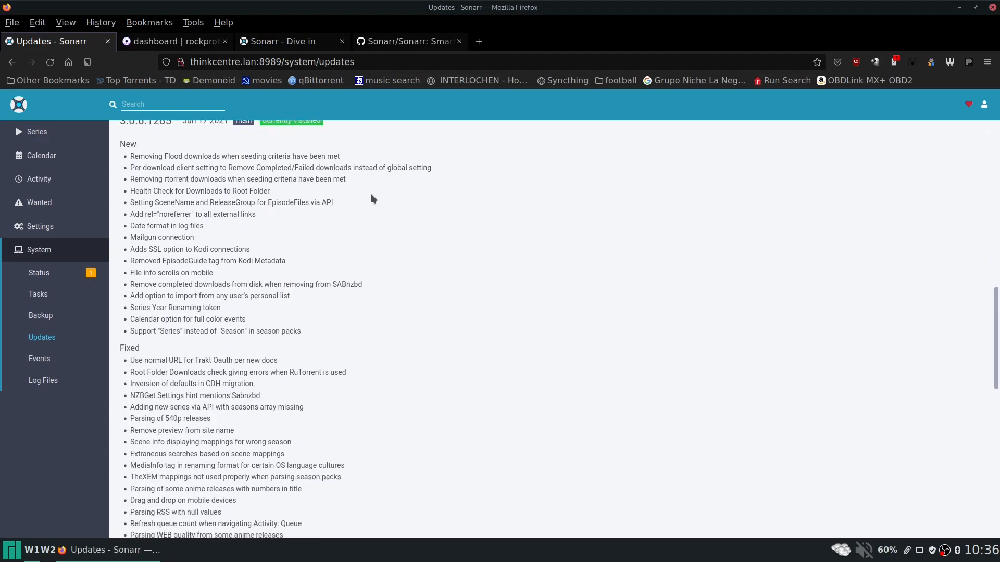
scroll(372, 198, "down", 9)
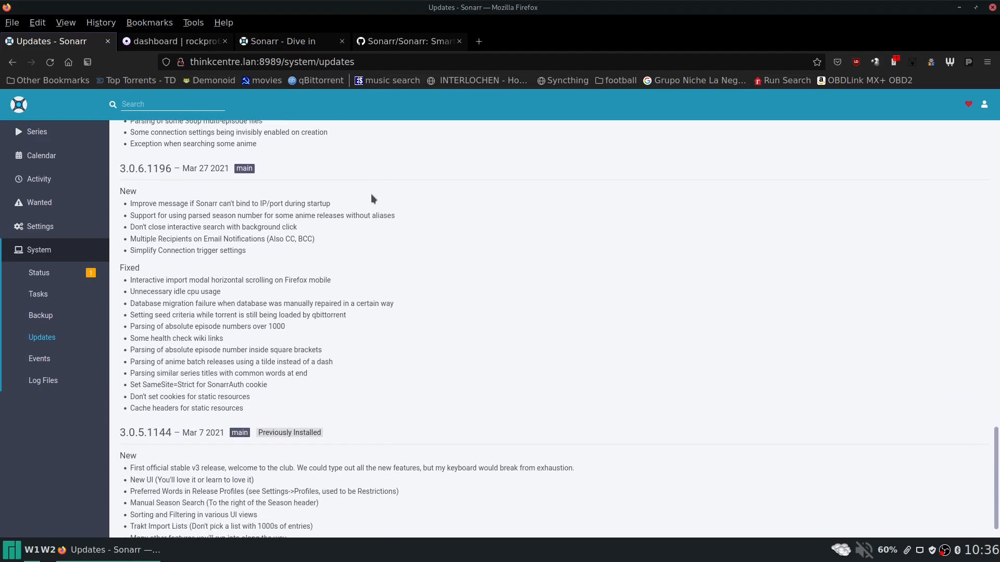
scroll(372, 197, "up", 20)
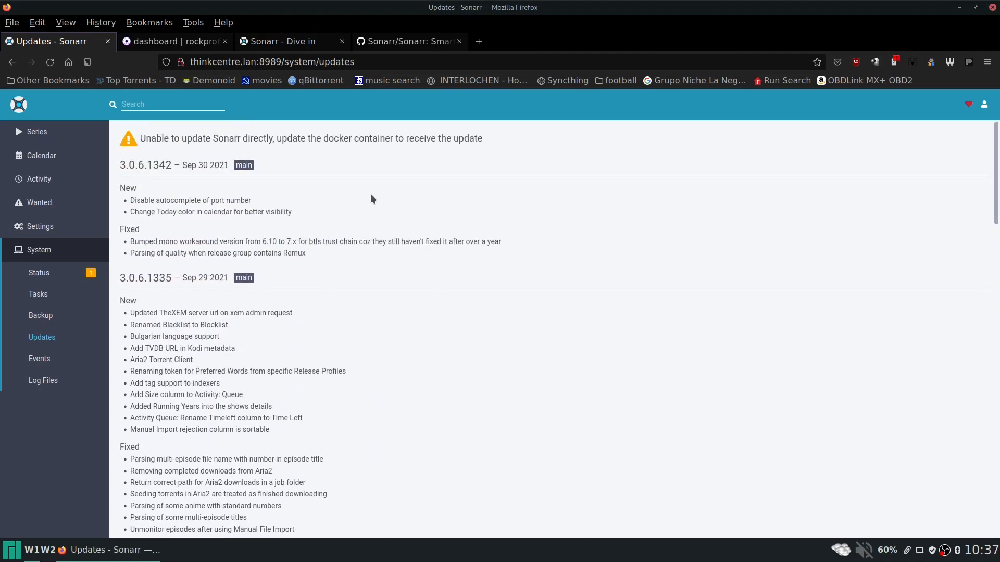
Review the System Events and Log Files pages, and recheck the Status page.
left_click(42, 358)
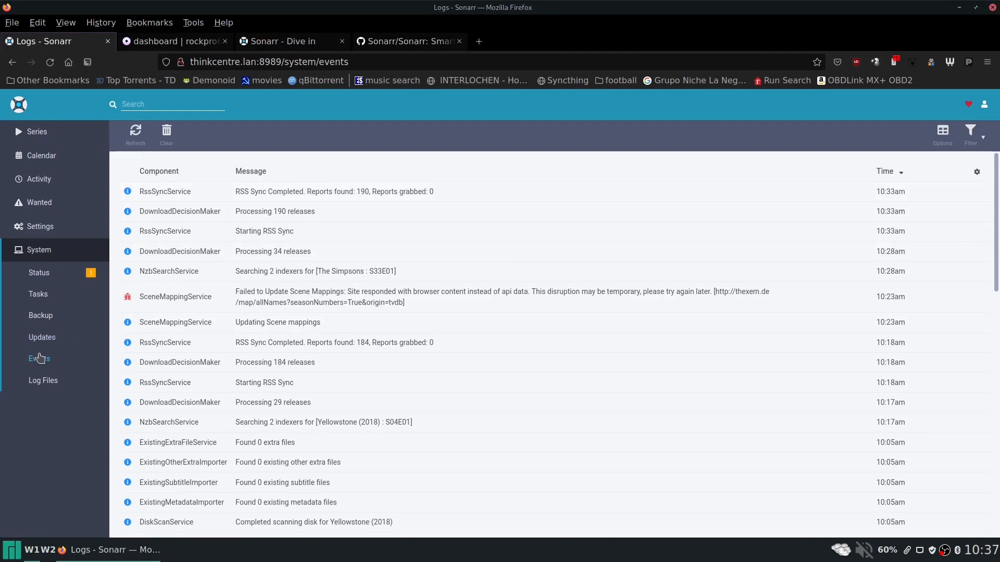
left_click(41, 380)
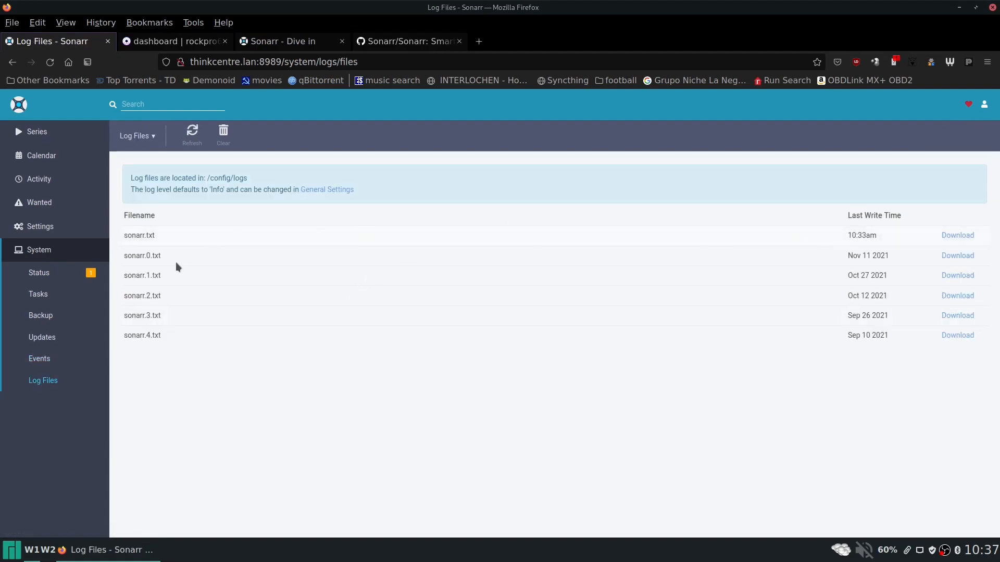
left_click(52, 276)
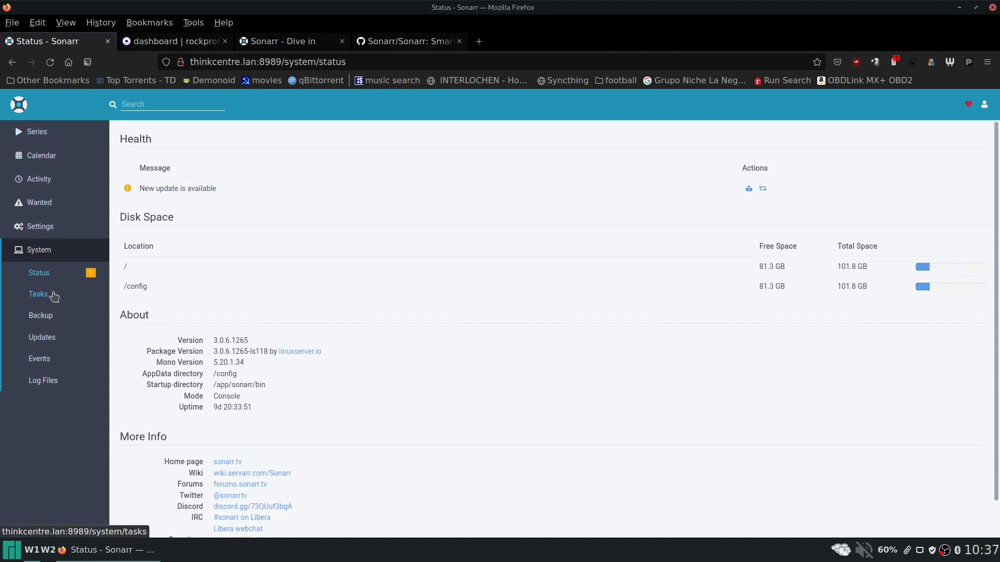
left_click(50, 383)
left_click(48, 362)
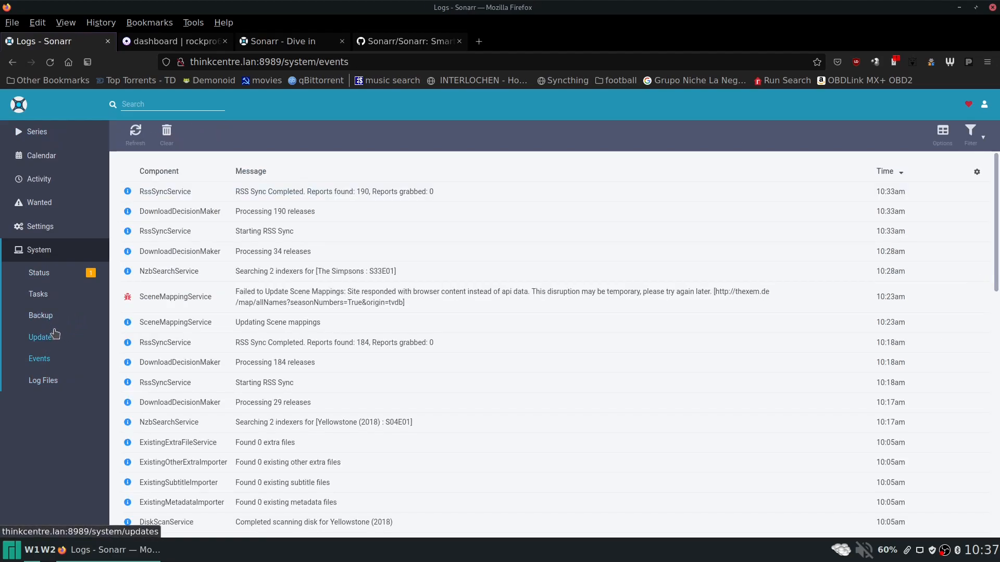
left_click(57, 274)
Revisit the series library, the monthly calendar and the Add New series page, ending on the library.
left_click(45, 134)
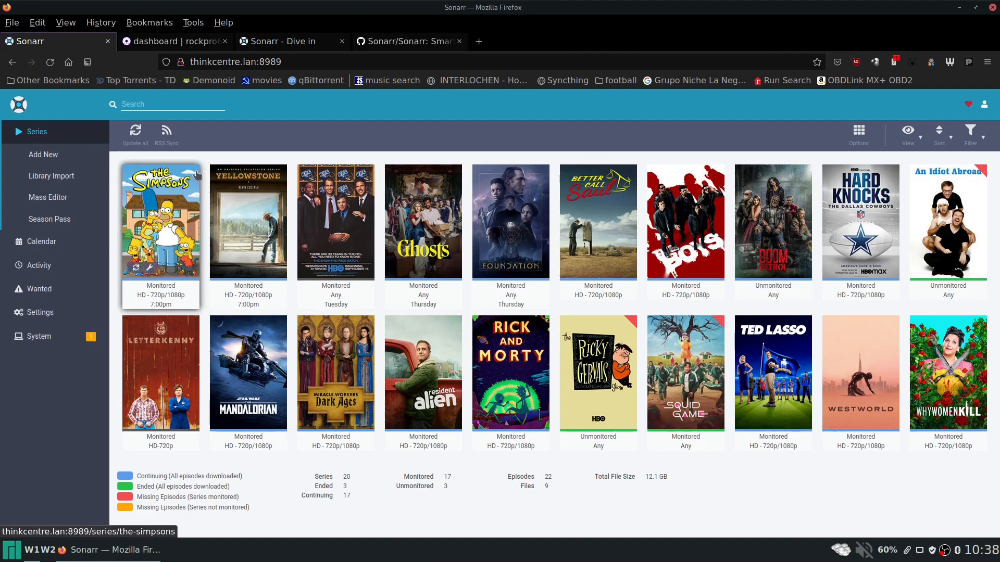
left_click(61, 244)
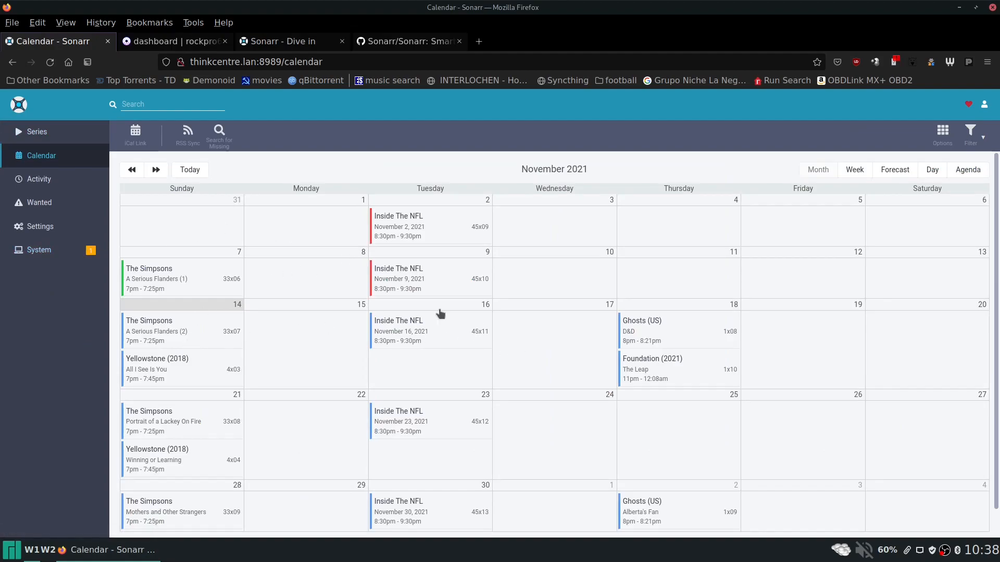
left_click(45, 134)
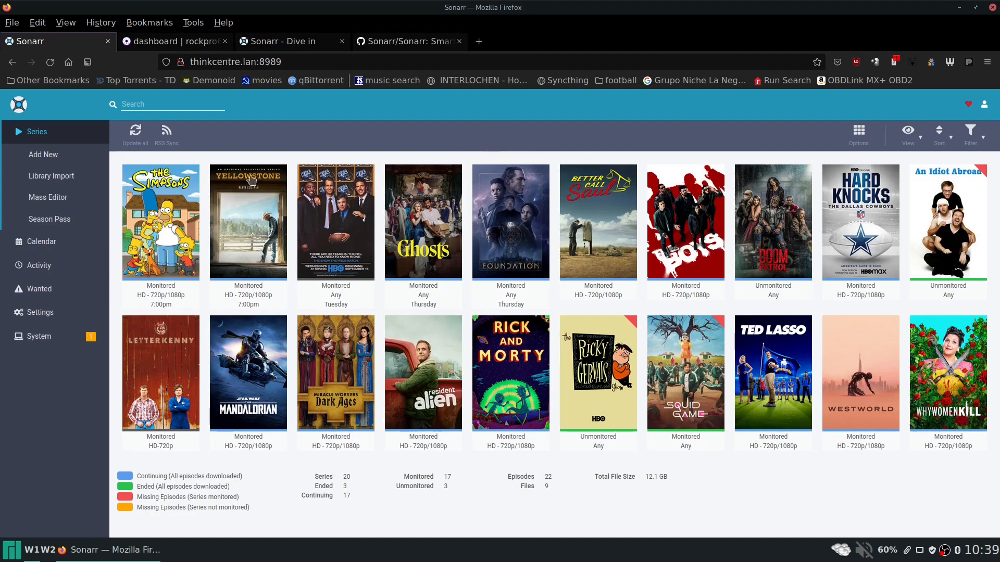
left_click(59, 157)
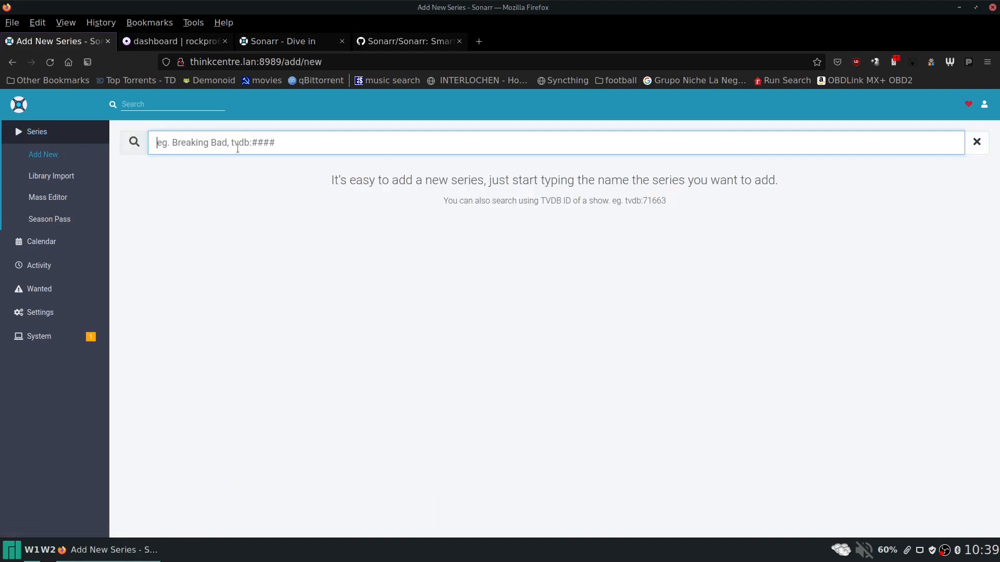
left_click(45, 134)
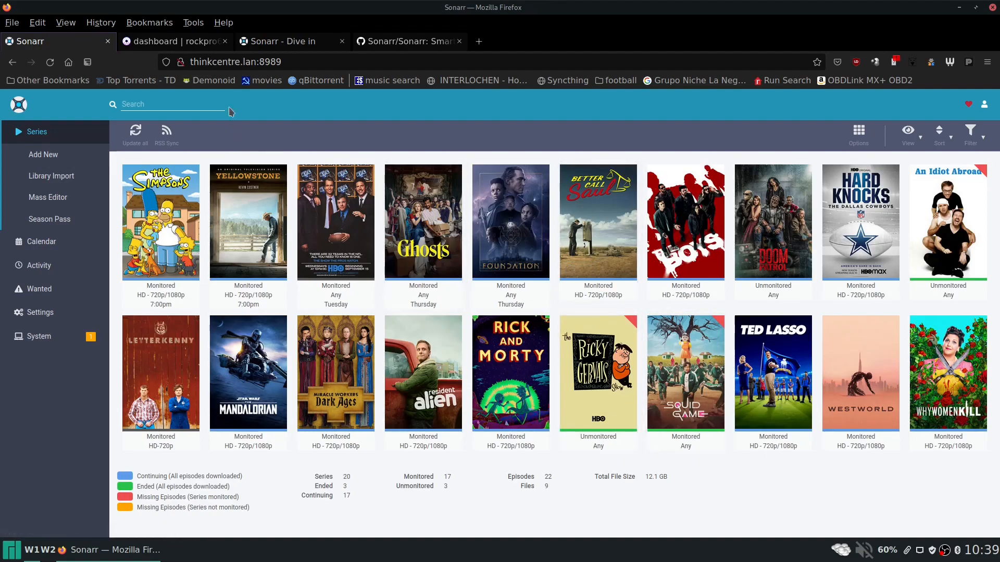
Load the home dashboard in place of the series library and check the open Sonarr GitHub page before returning to it.
left_click(69, 62)
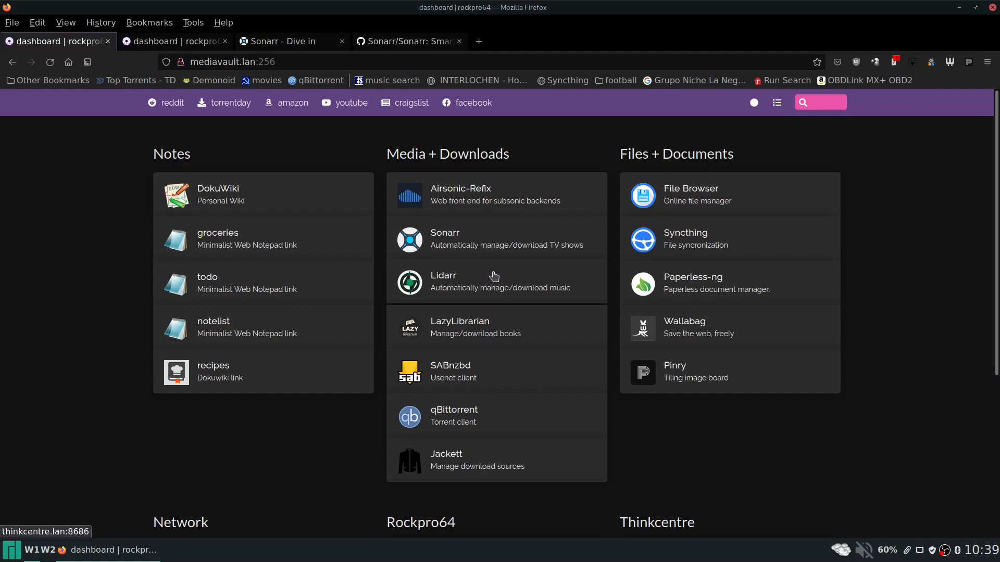
left_click(406, 41)
left_click(87, 45)
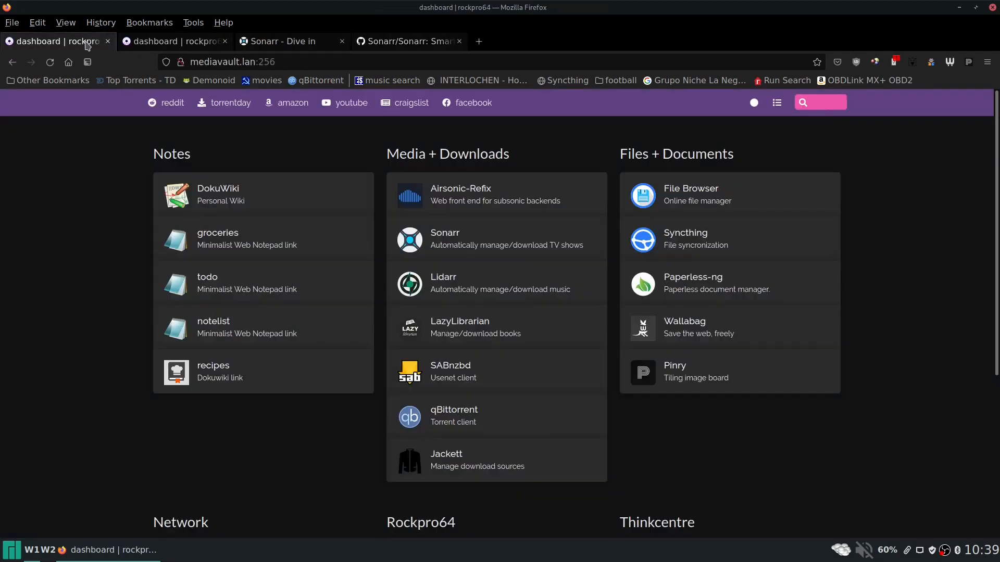